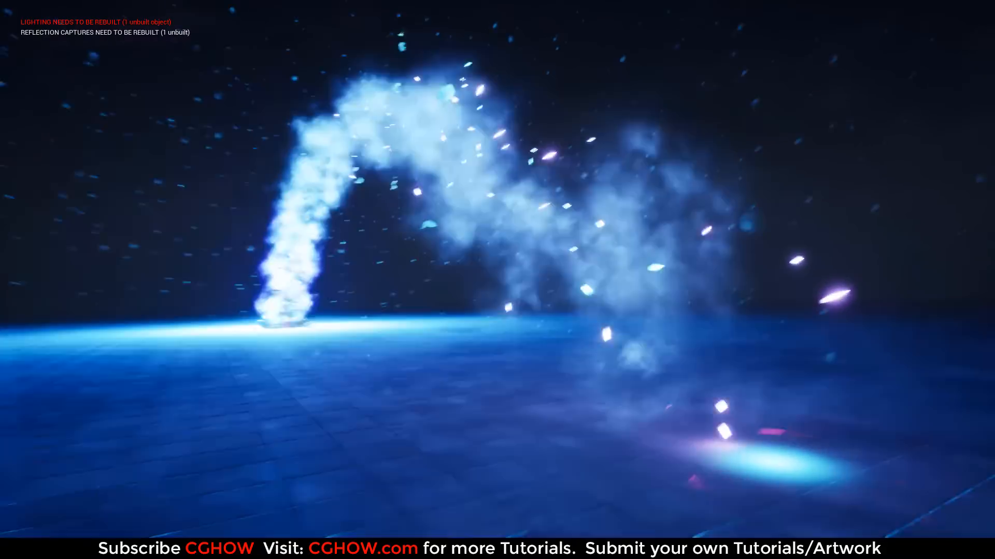
- Stop the fullscreen play session and open the energy_hit_ball actor's particle template for editing
key(F11)
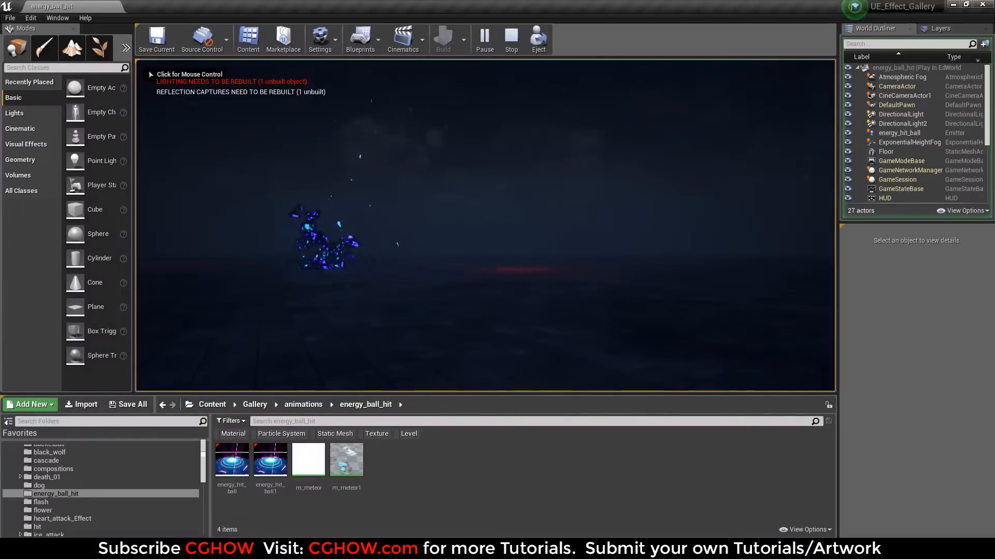
key(Escape)
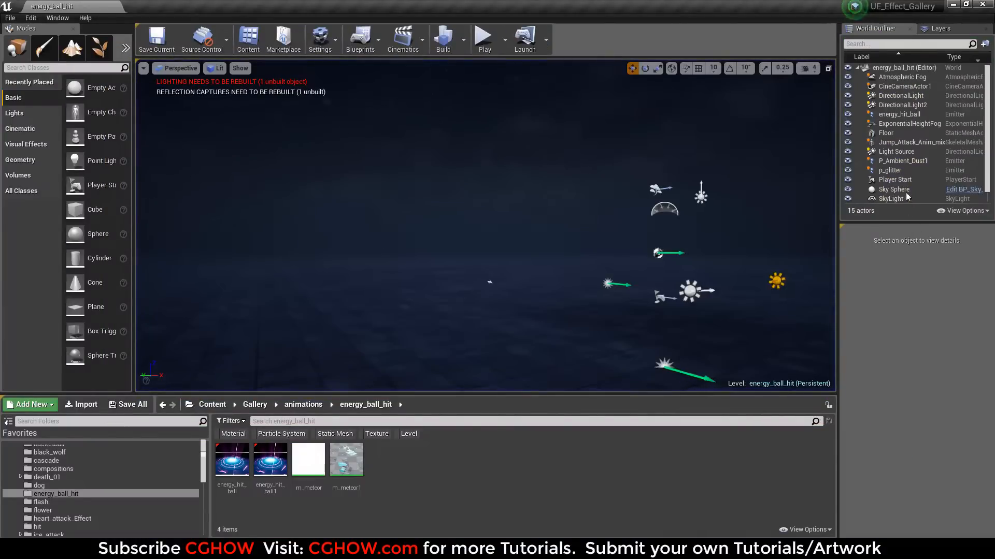
click(908, 114)
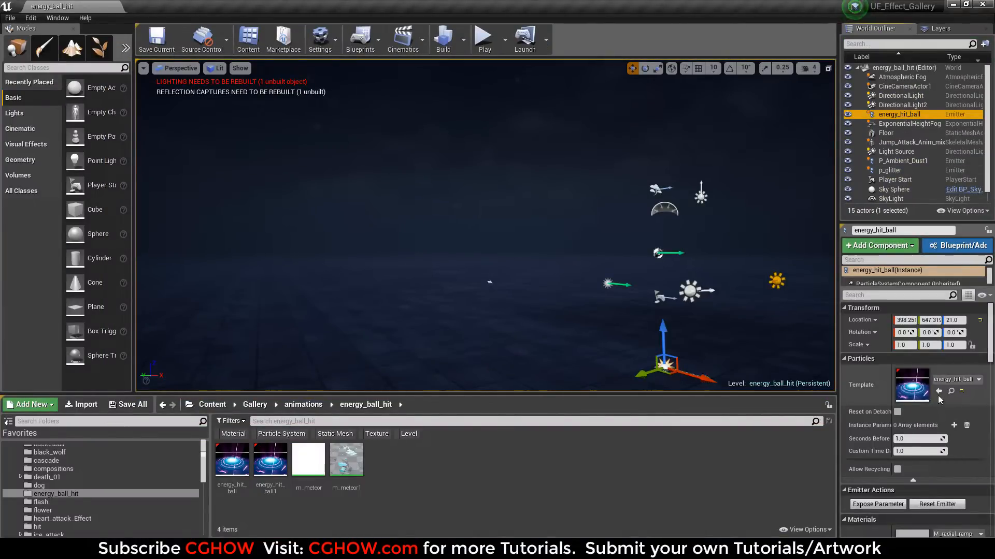
double_click(912, 385)
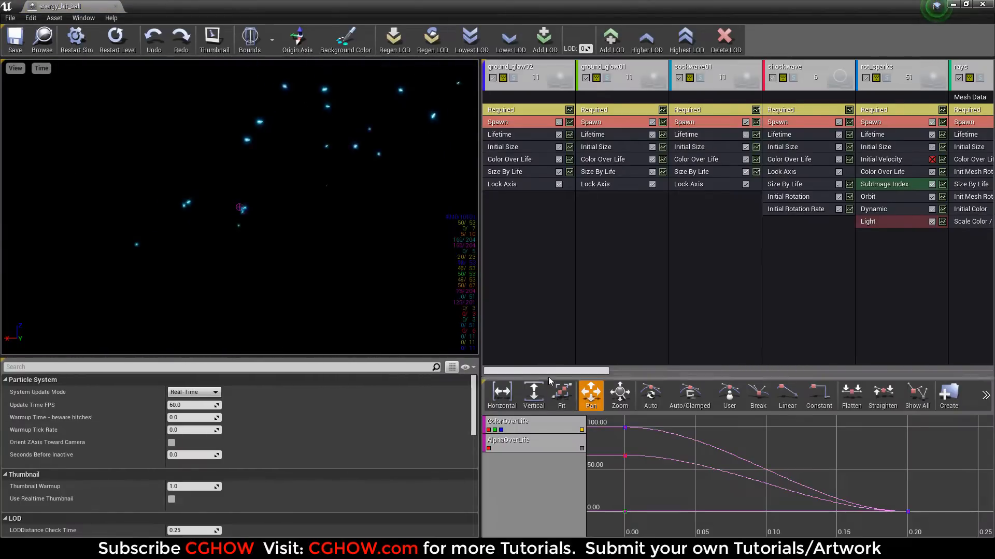
- Enlarge the emitter area, look through all the emitters and replay the whole effect from another angle
scroll(549, 374, down, 10)
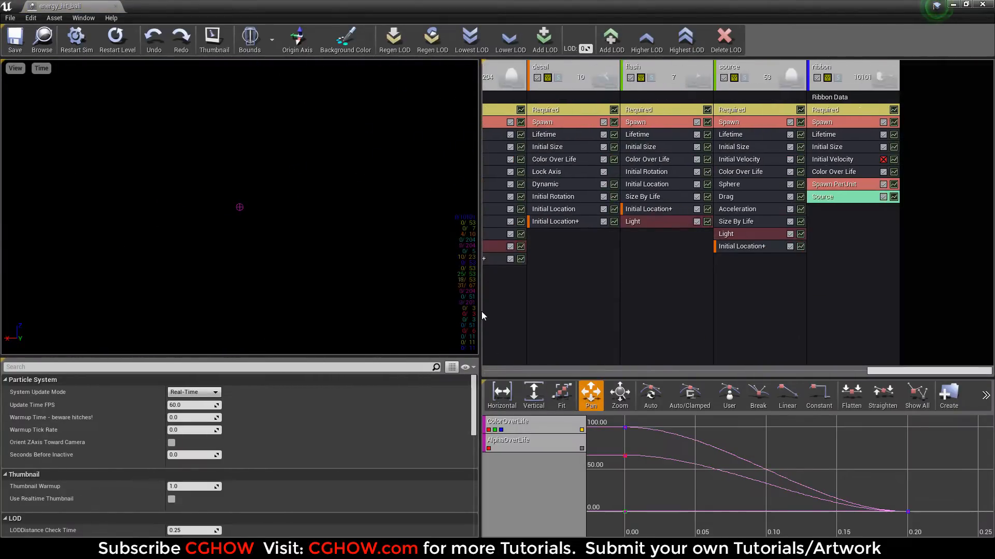
drag(480, 312, 338, 331)
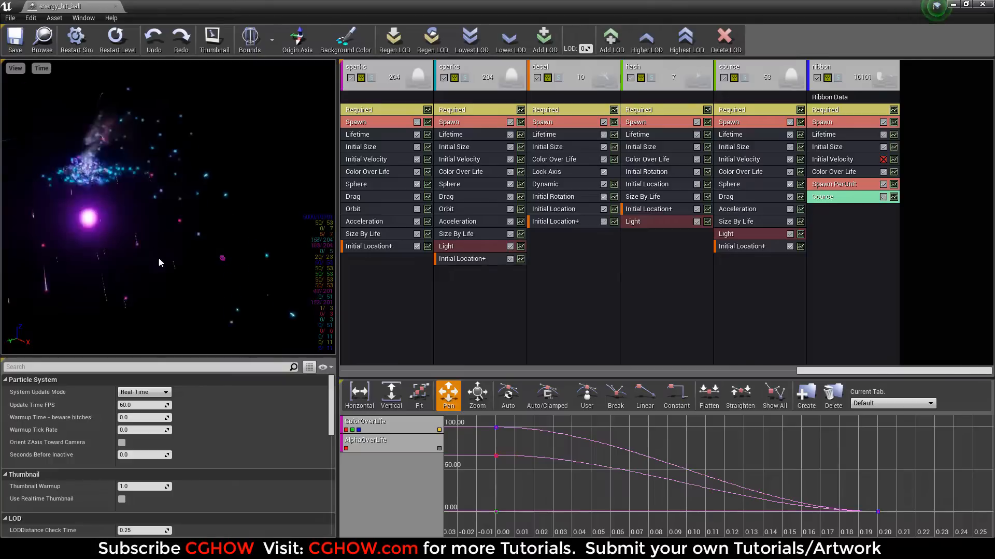
click(115, 41)
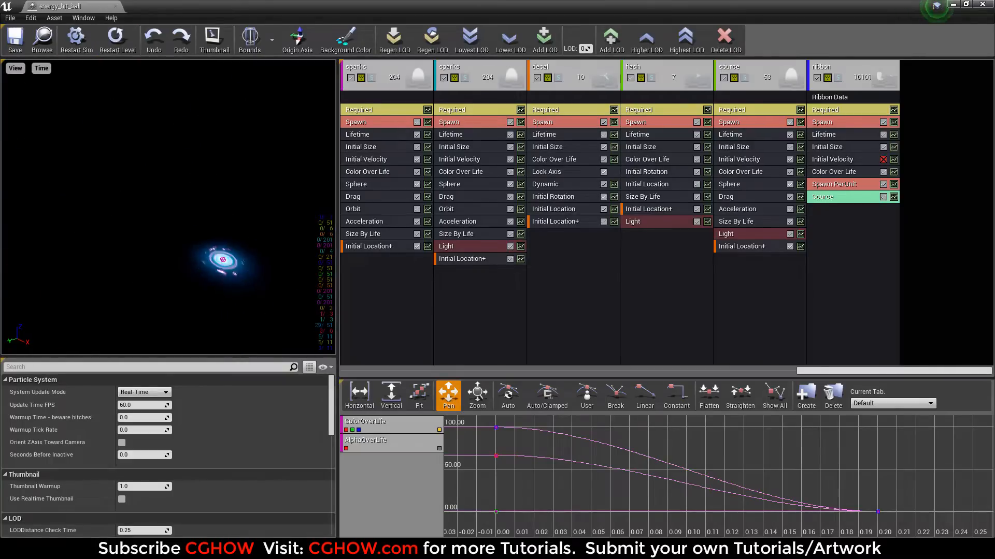
drag(170, 176, 160, 160)
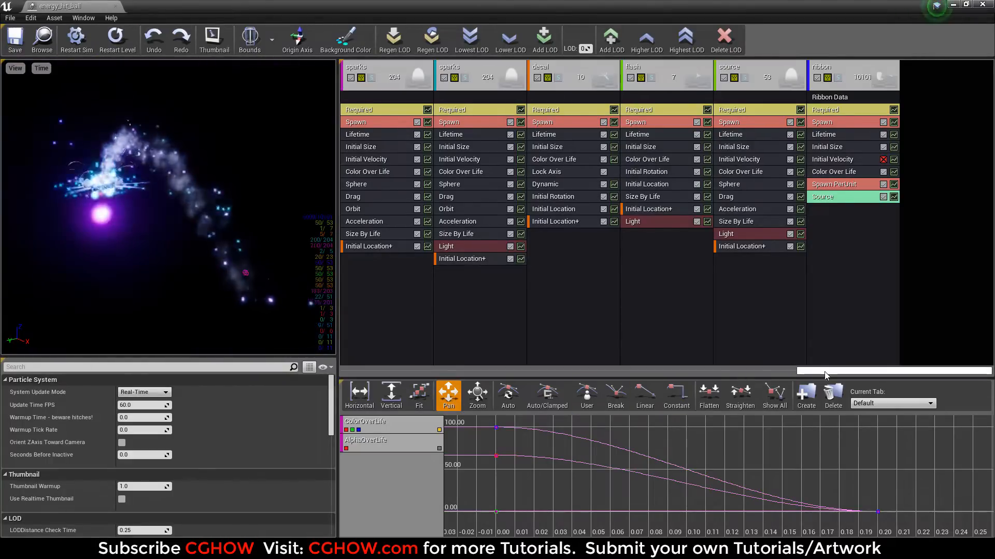
drag(891, 371, 306, 371)
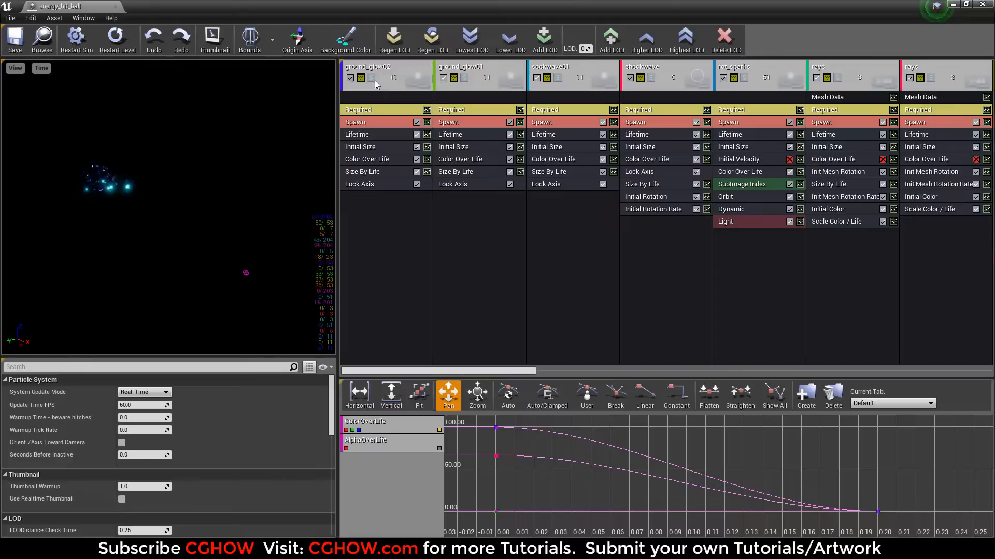
- Solo and replay the ground_glow02 emitter, and open the M_radial_ramp material from its Required settings
click(371, 78)
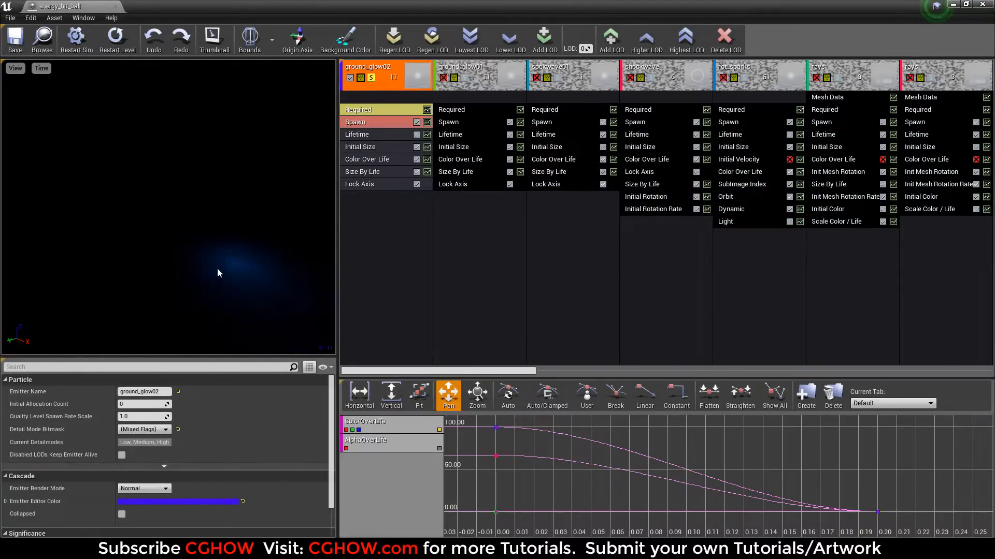
click(127, 50)
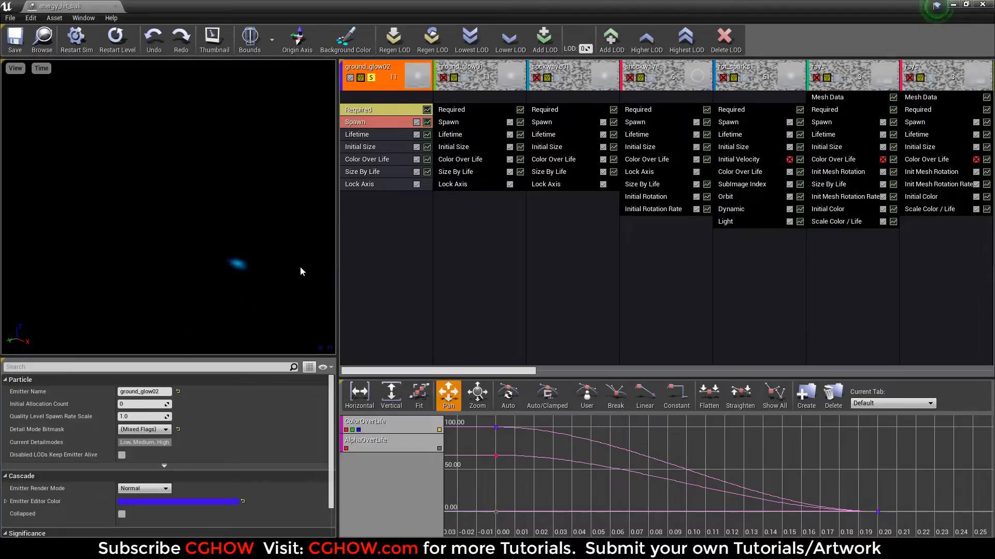
click(344, 110)
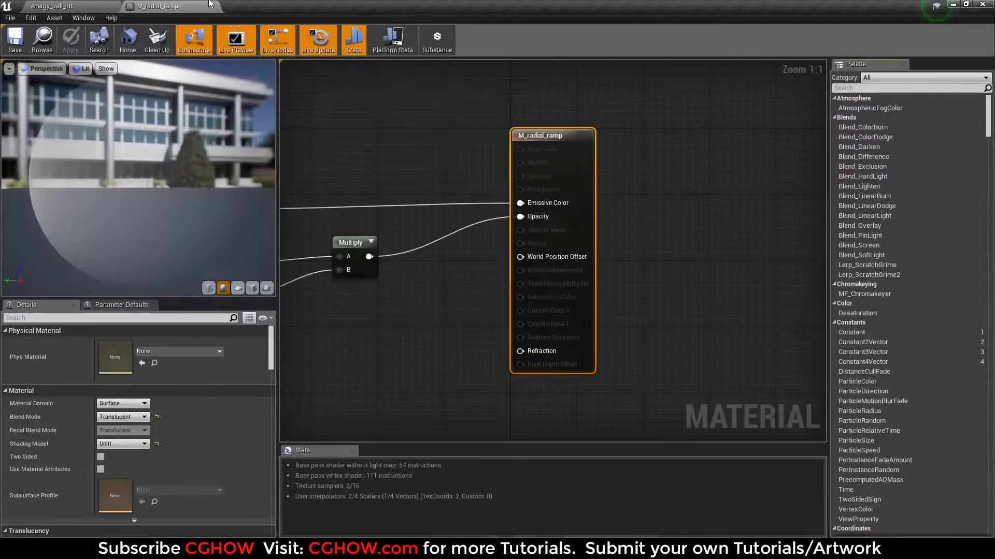
- Separate the overlapping Power and RadialGradient nodes in M_radial_ramp, preview the material on a cube, and close it
click(204, 7)
click(255, 5)
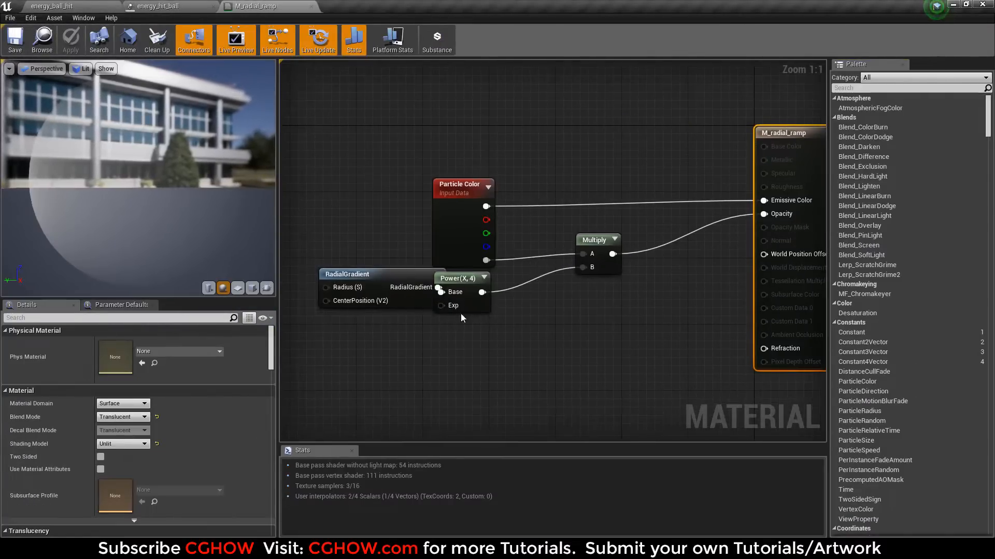
drag(470, 307, 476, 377)
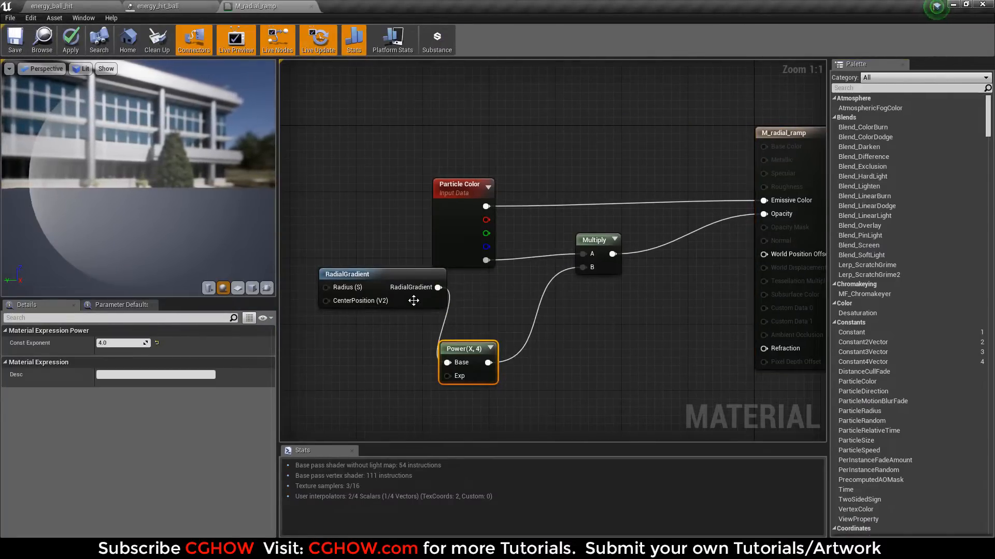
drag(410, 296, 382, 336)
click(252, 288)
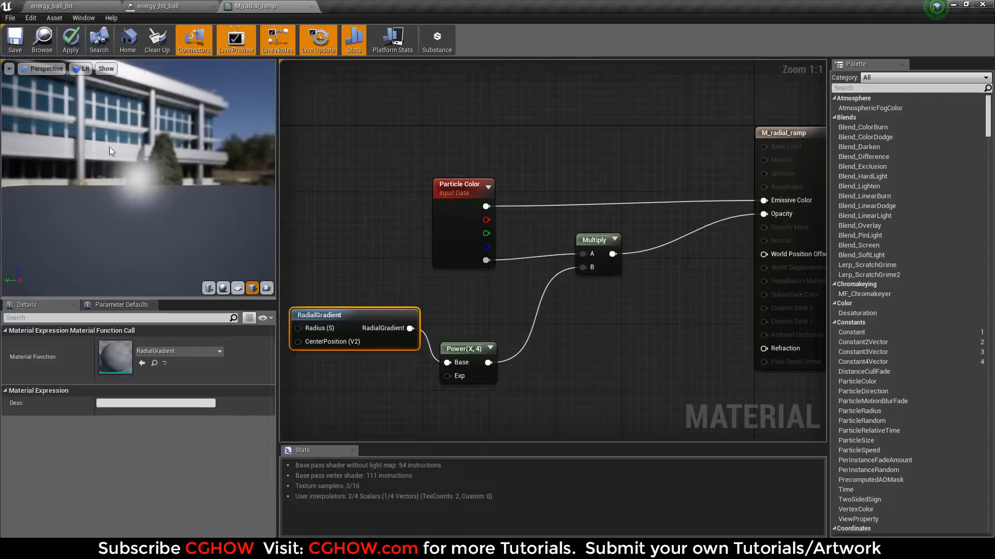
click(311, 6)
click(560, 307)
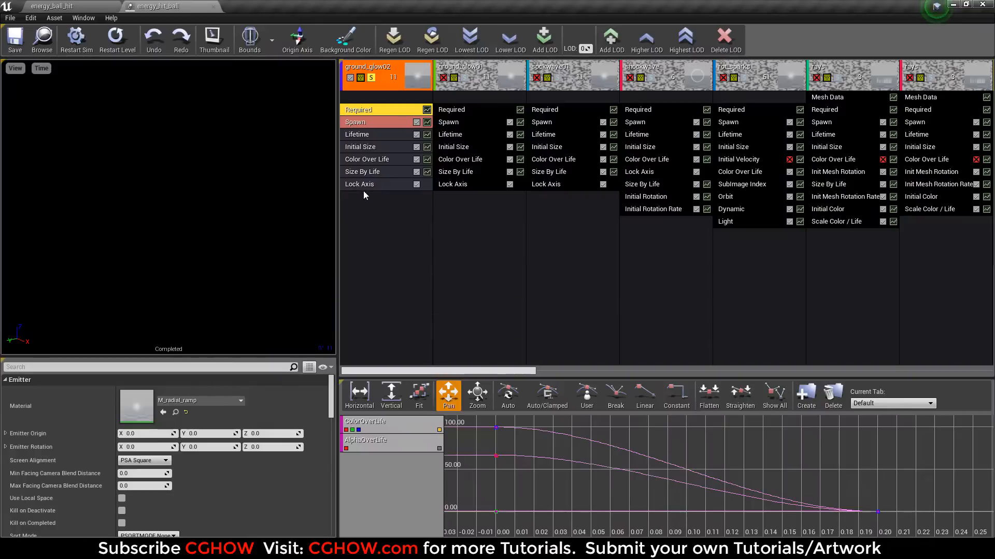
- Remove all curves from the curve editor and graph ground_glow02's Size By Life curve, fitted to the view
click(372, 173)
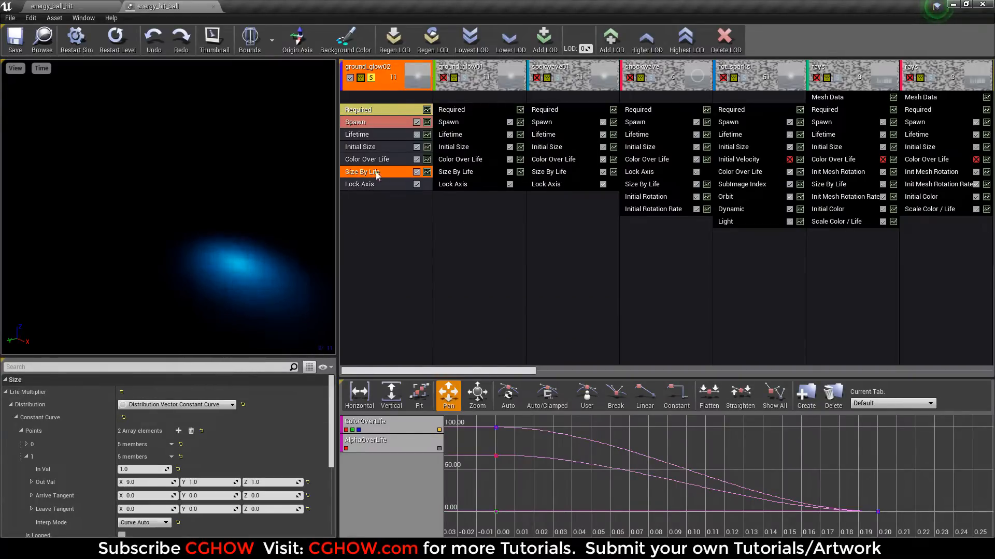
right_click(421, 440)
click(457, 452)
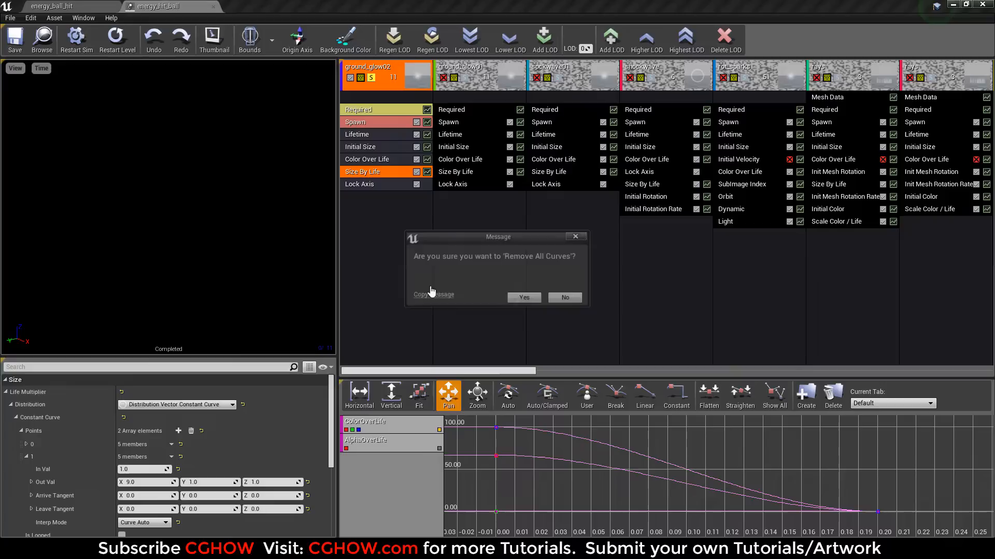
click(524, 298)
click(427, 172)
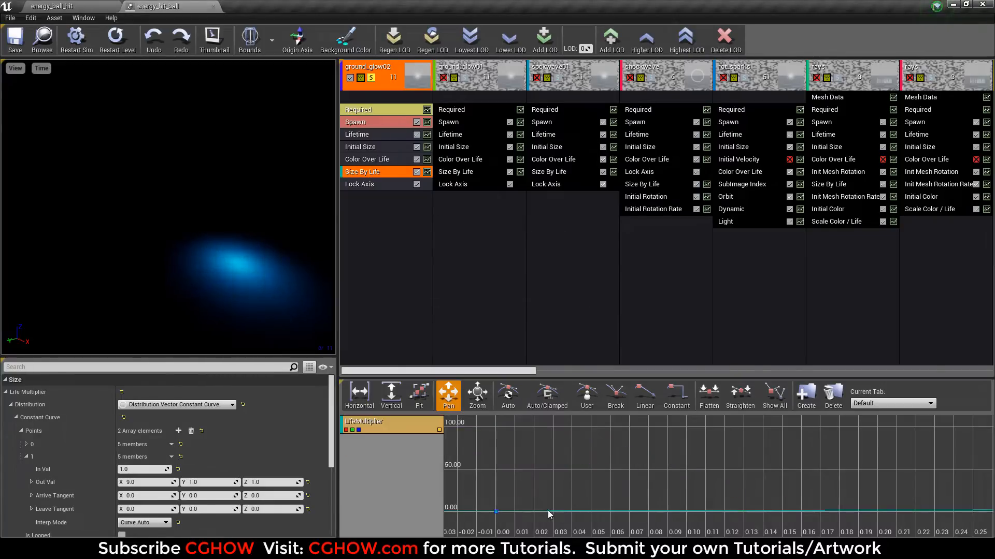
click(427, 405)
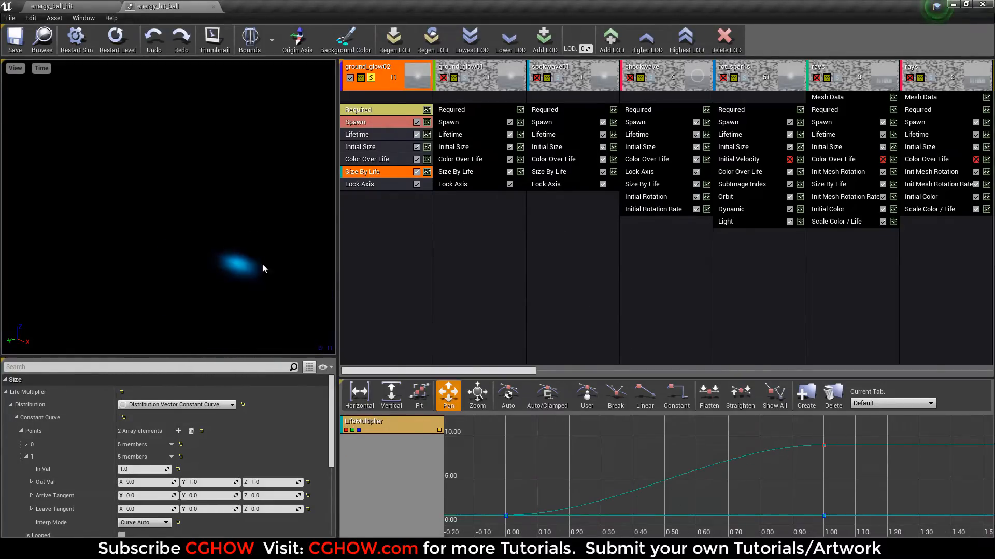
- Replay ground_glow02 with its Lock Axis module disabled for comparison, and re-enable the module
click(368, 185)
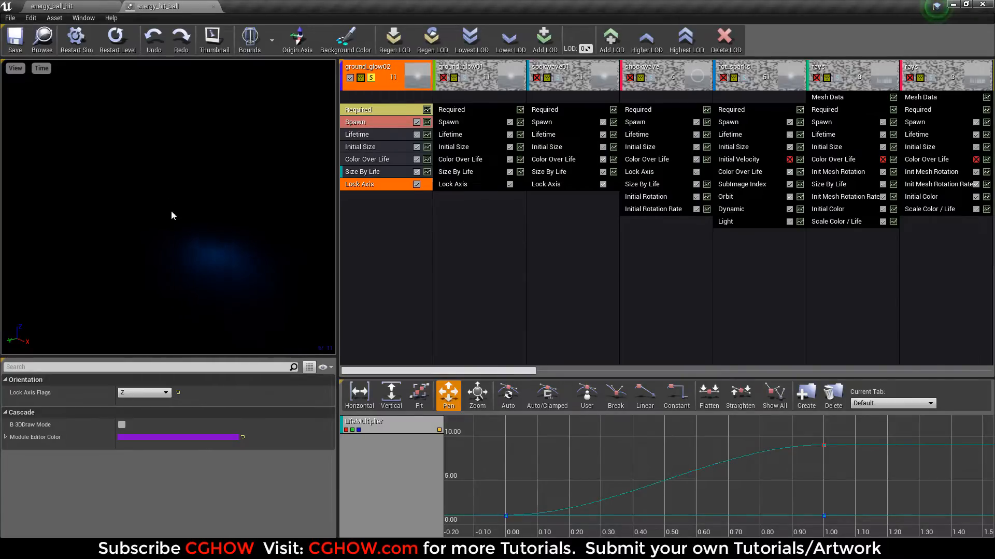
click(417, 185)
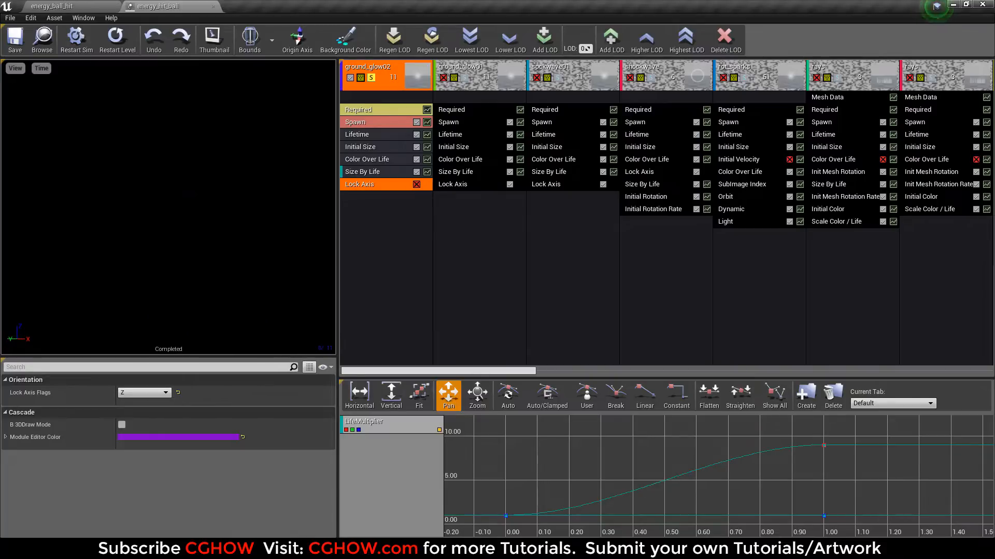
click(115, 39)
click(416, 185)
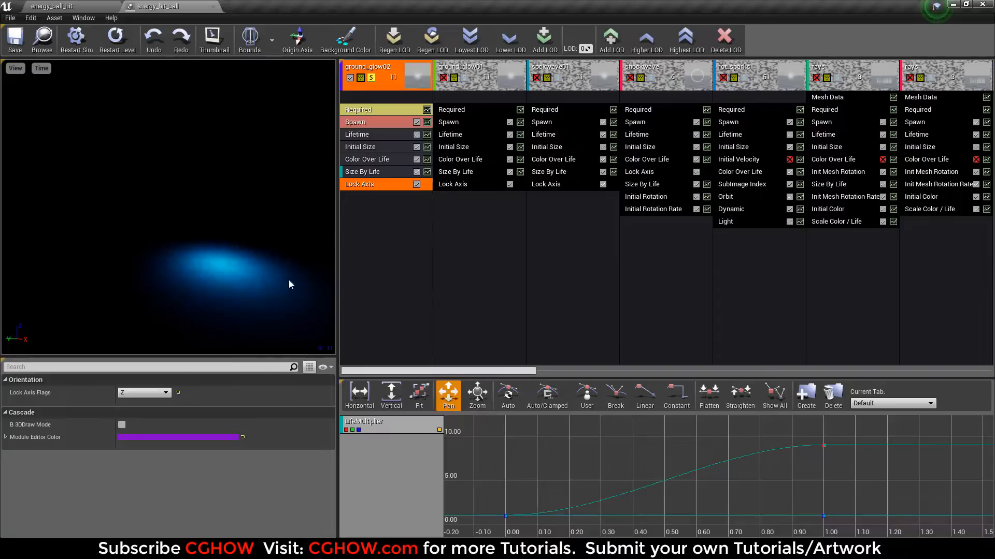
- Solo ground_glow01 and examine its Color Over Life, preview it together with ground_glow02, and release both solos
click(449, 85)
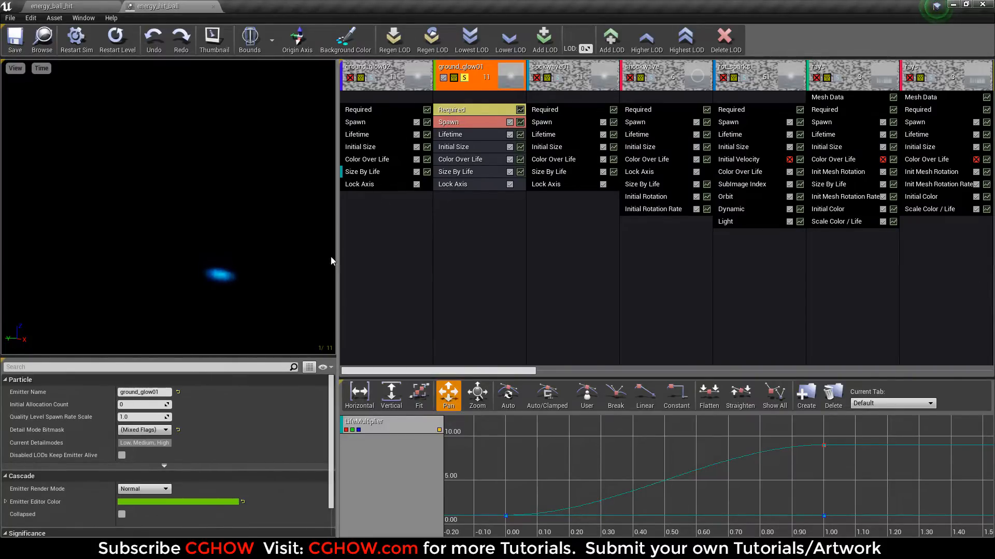
click(461, 159)
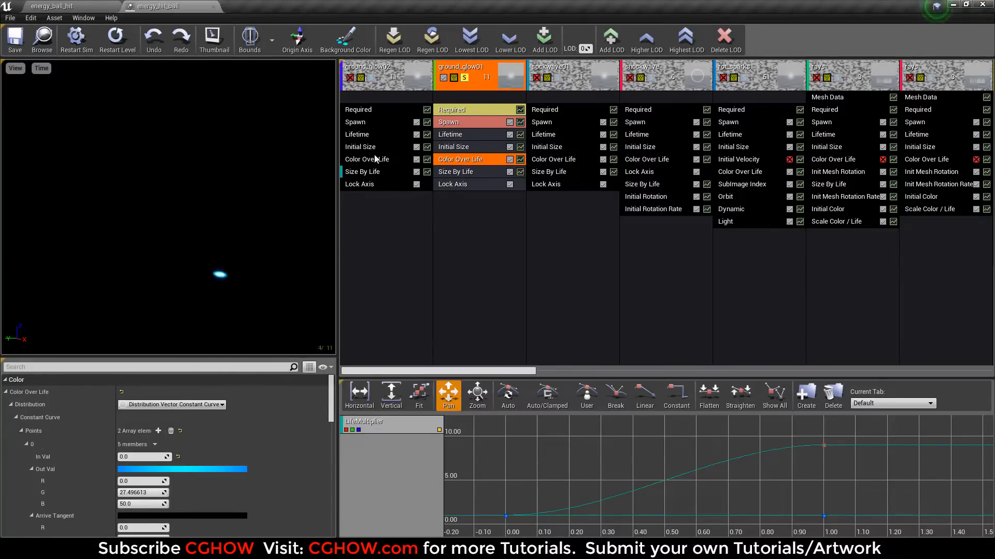
click(370, 79)
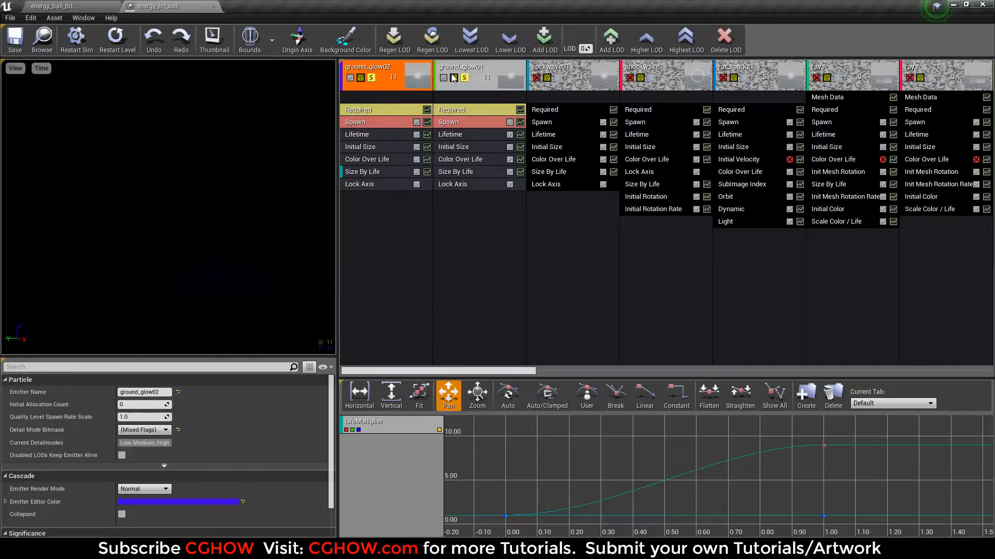
click(371, 78)
click(465, 78)
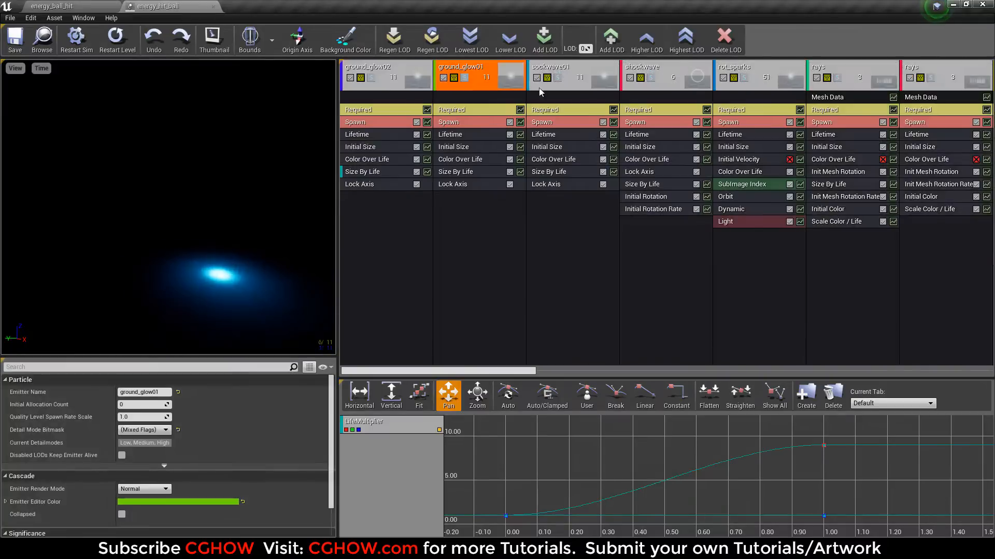
- Preview the sockwave01 emitter on its own, release its solo, and disable the emitter
click(557, 77)
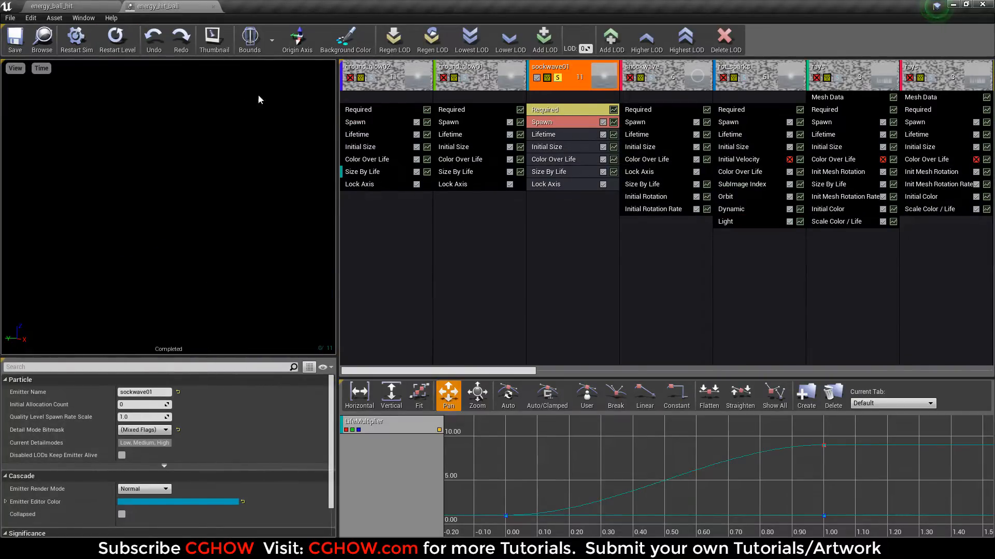
click(557, 78)
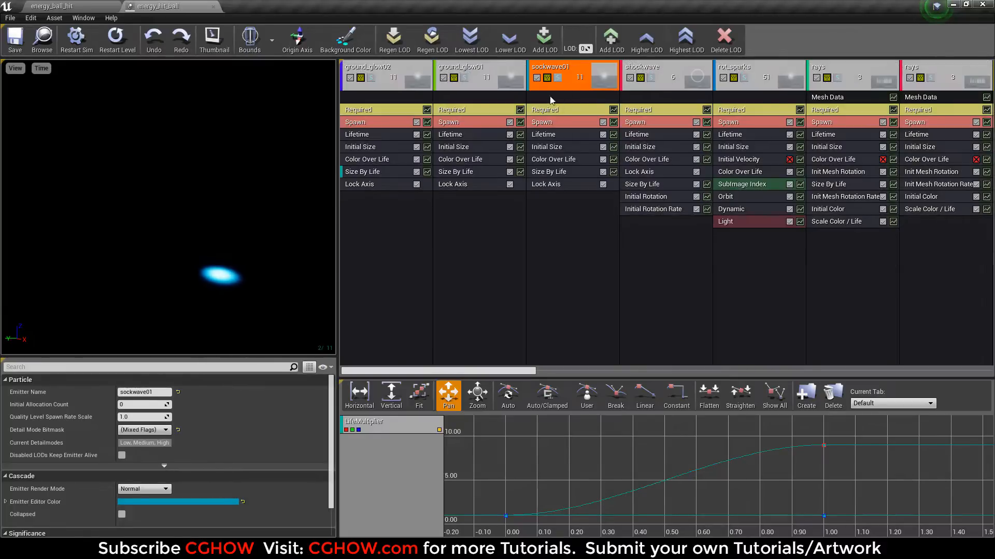
click(537, 78)
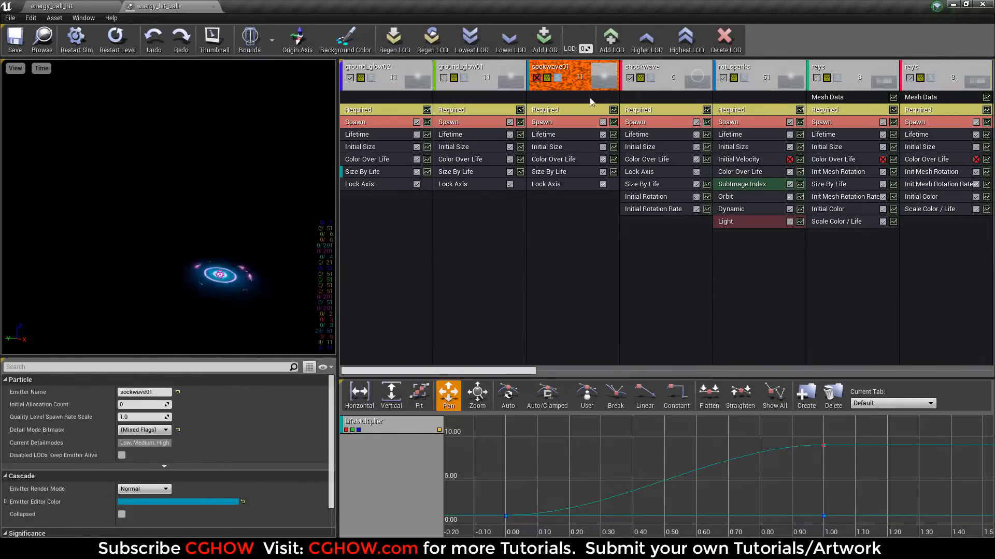
- Solo the shockwave emitter, and undo and redo the disabling of sockwave01
click(651, 77)
click(151, 44)
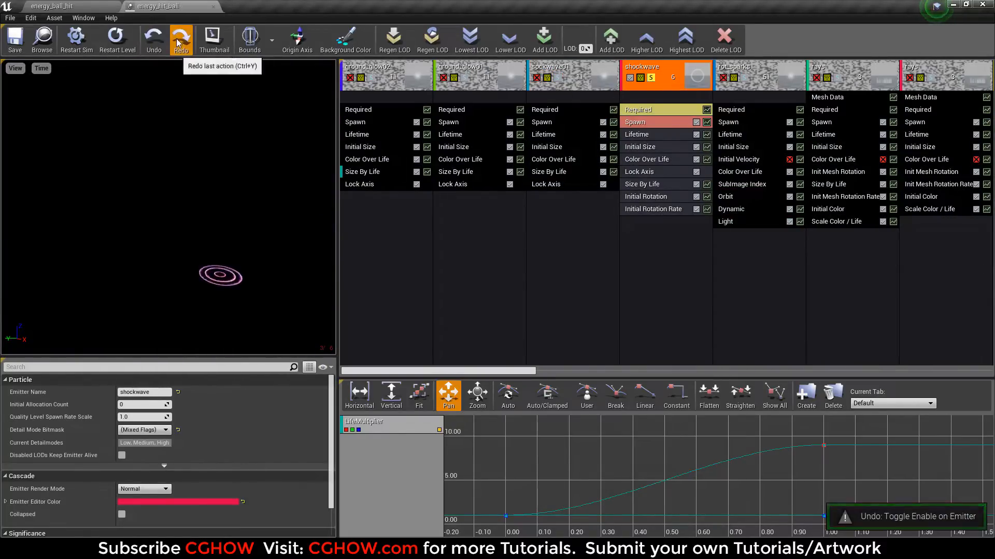
click(181, 42)
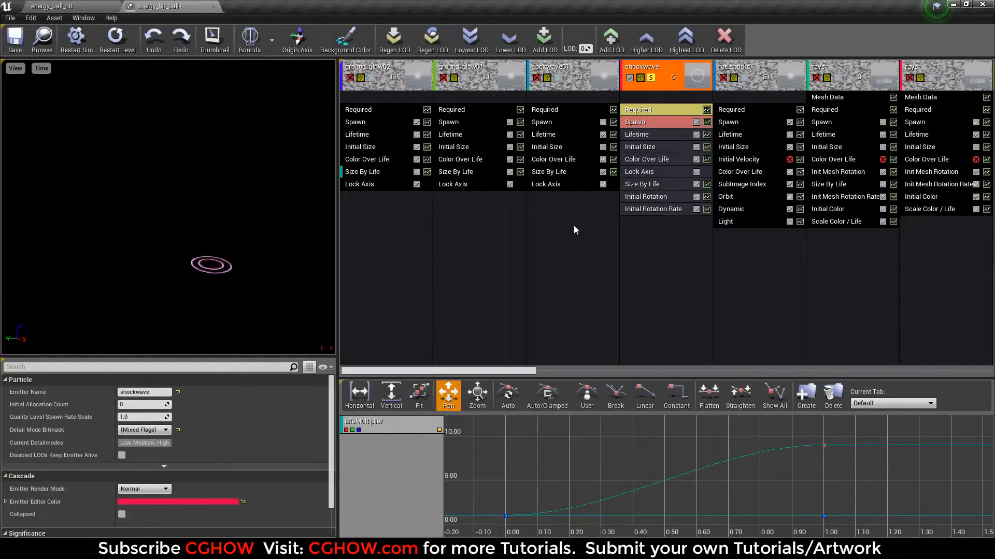
- Examine the shockwave emitter's Size By Life, Initial Rotation and Required settings
click(655, 172)
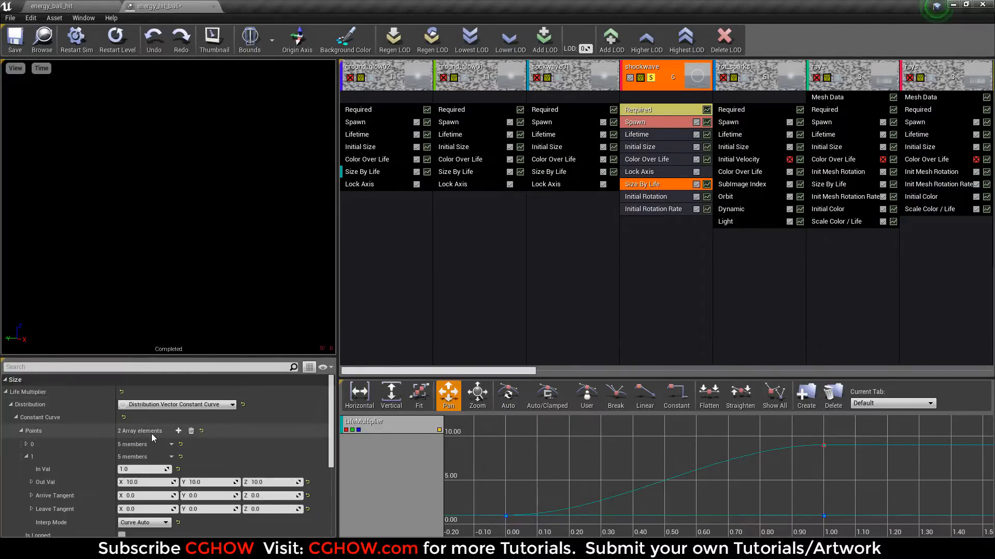
click(648, 198)
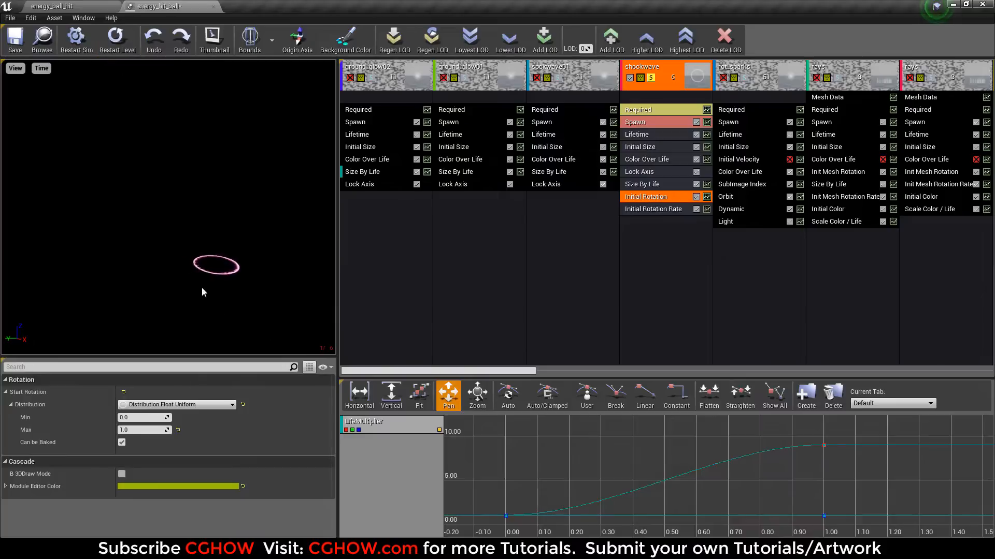
click(643, 115)
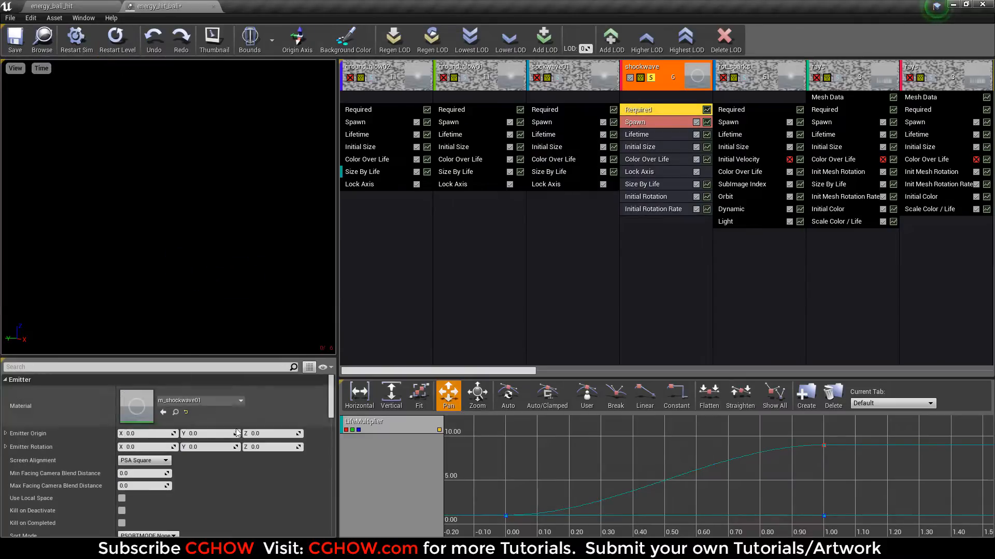
- Open the shockwave emitter's m_shockwave01 material, inspect its Texture Sample node, and close the material
double_click(135, 407)
right_drag(361, 252, 726, 272)
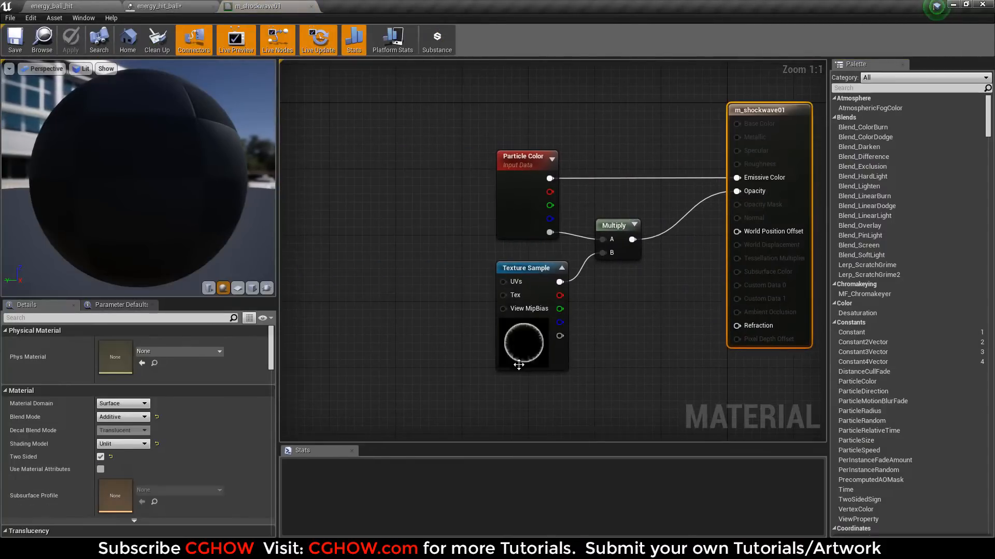
click(518, 360)
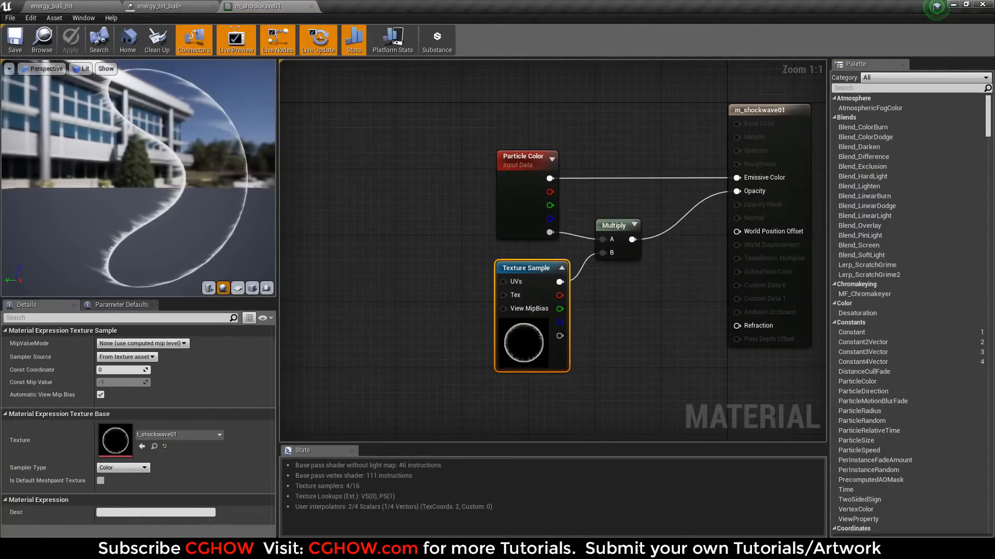
click(311, 6)
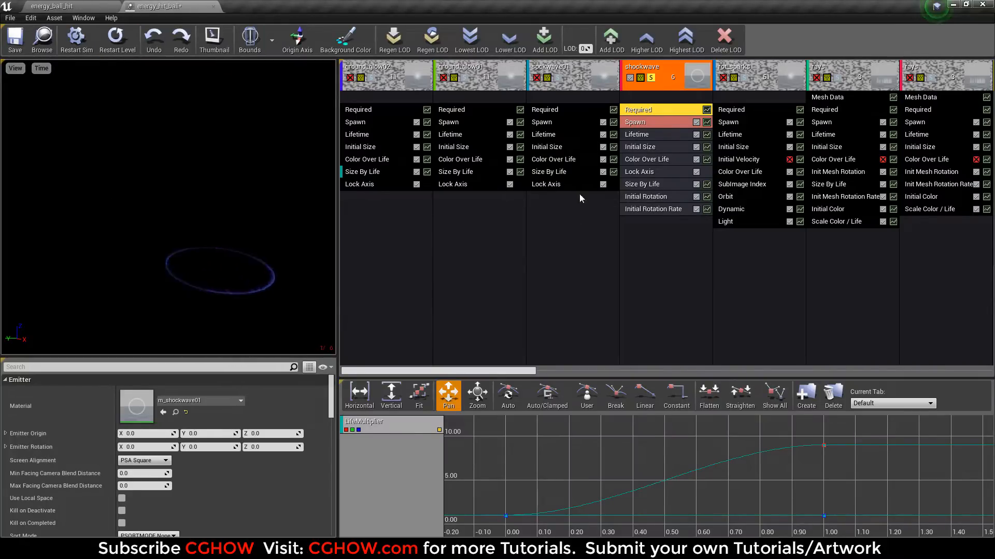
- Examine the shockwave emitter's Color Over Life values, replay the effect, and release the emitter's solo
click(646, 160)
scroll(176, 470, down, 5)
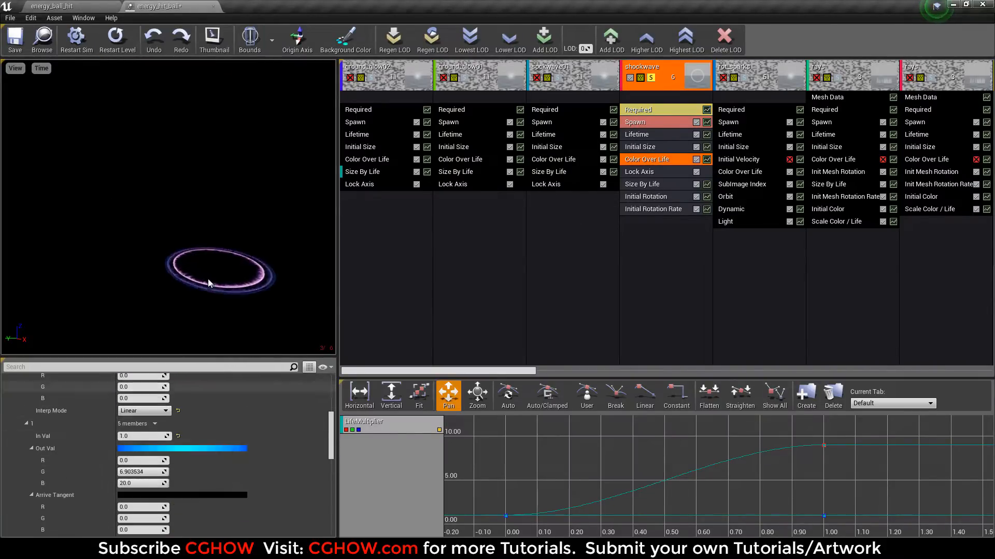
click(132, 45)
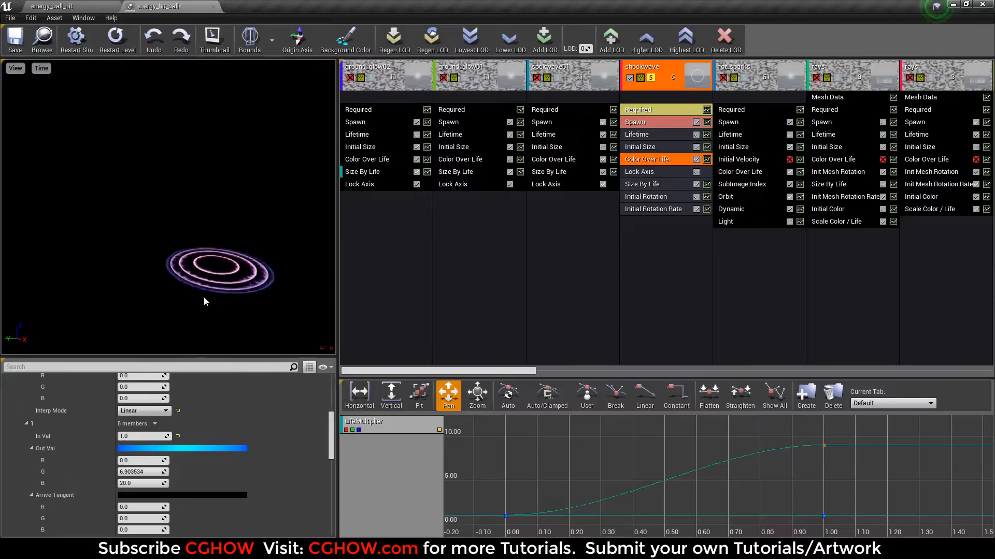
click(669, 86)
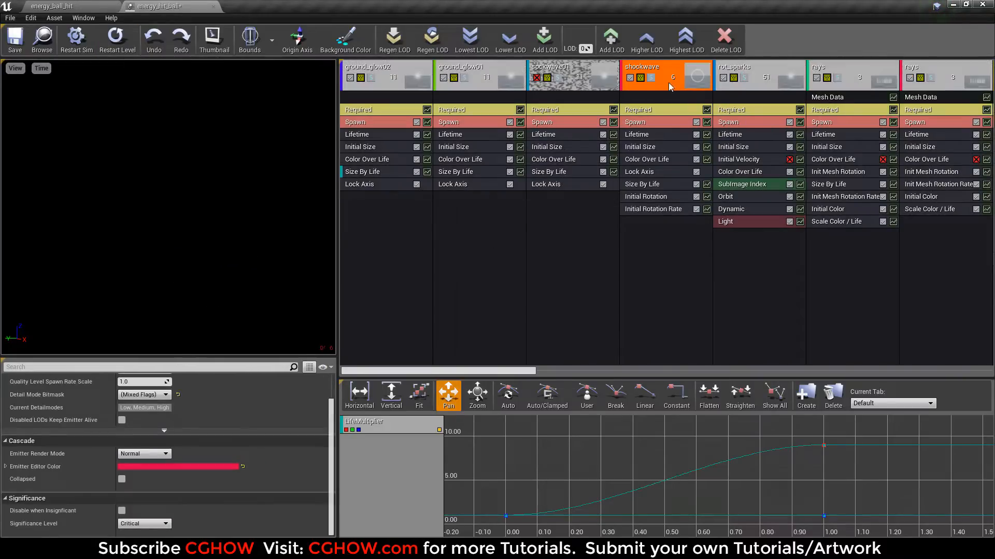
- Solo the rot_sparks emitter, replay it, and examine its Required settings
click(743, 79)
click(130, 46)
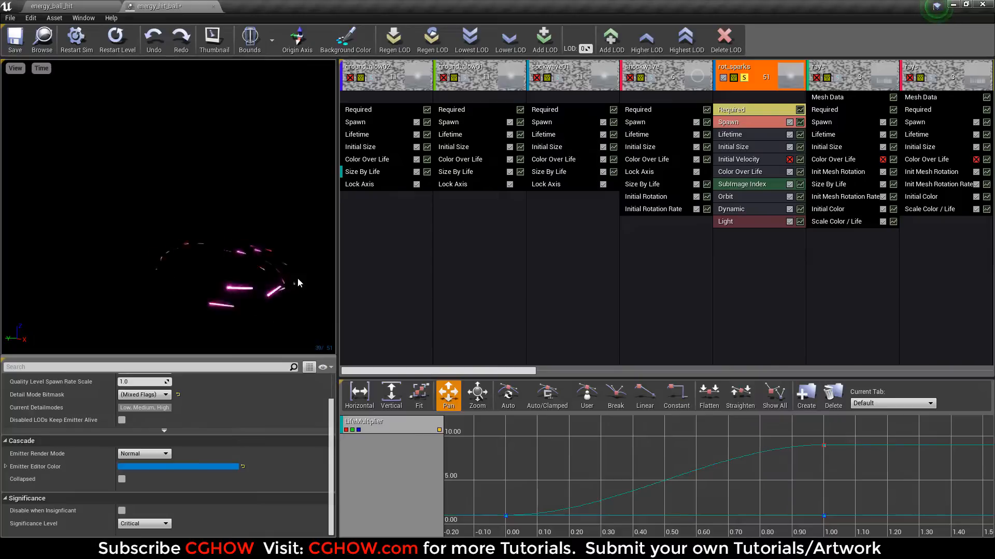
click(748, 110)
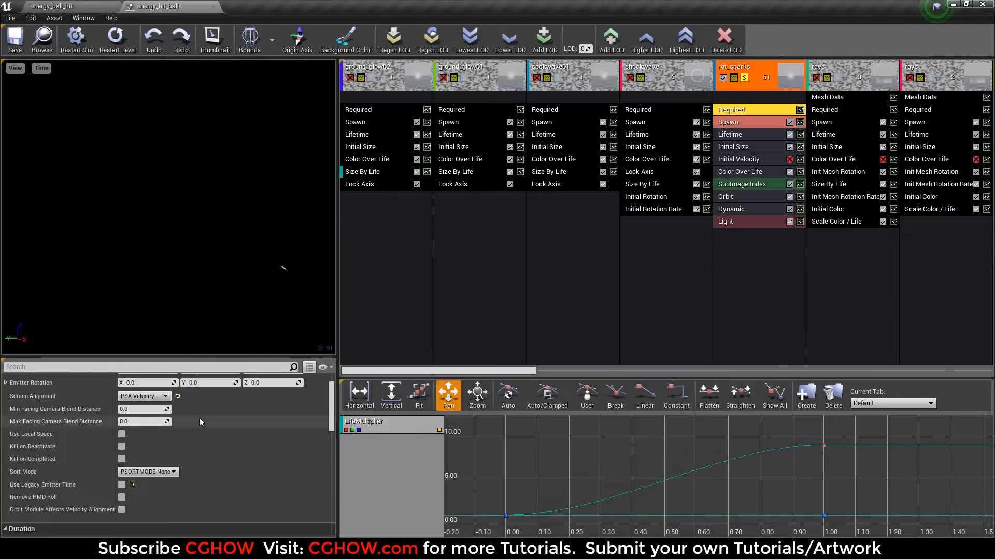
- Inspect the rot_sparks emitter's M_radial_ramp material and close it without applying any changes
scroll(200, 418, up, 5)
double_click(137, 407)
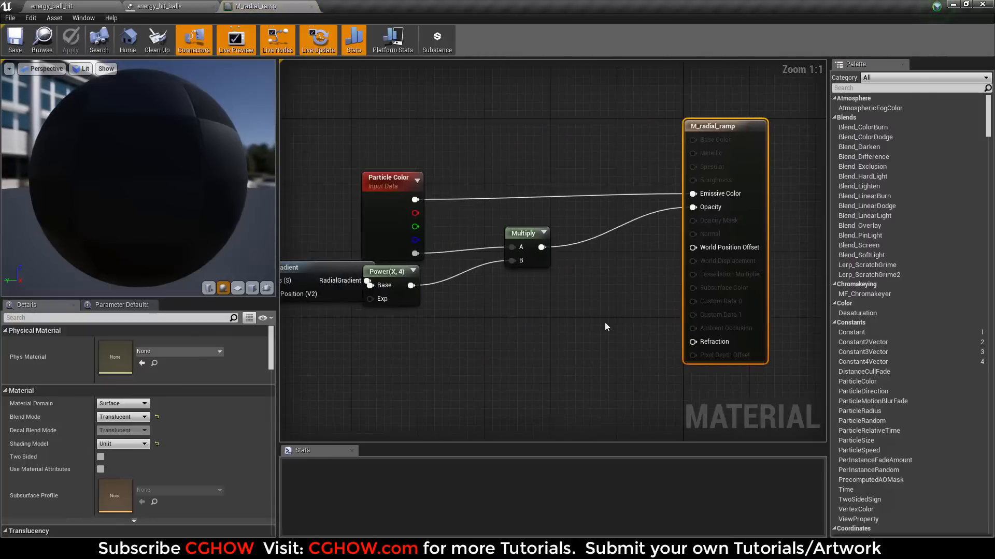
click(311, 6)
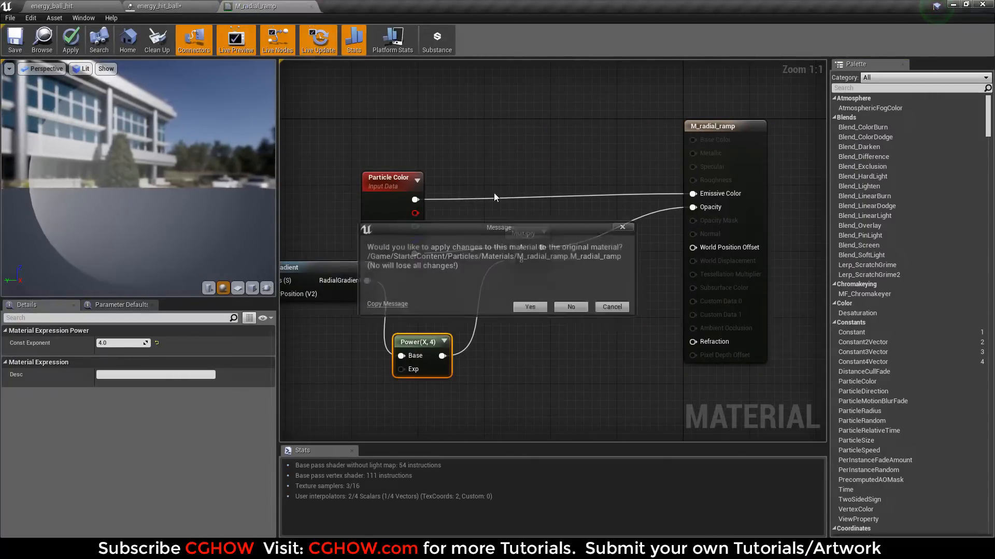
click(571, 309)
- Examine the rot_sparks emitter's Orbit, Required screen alignment and Initial Size settings, and replay the effect
click(742, 197)
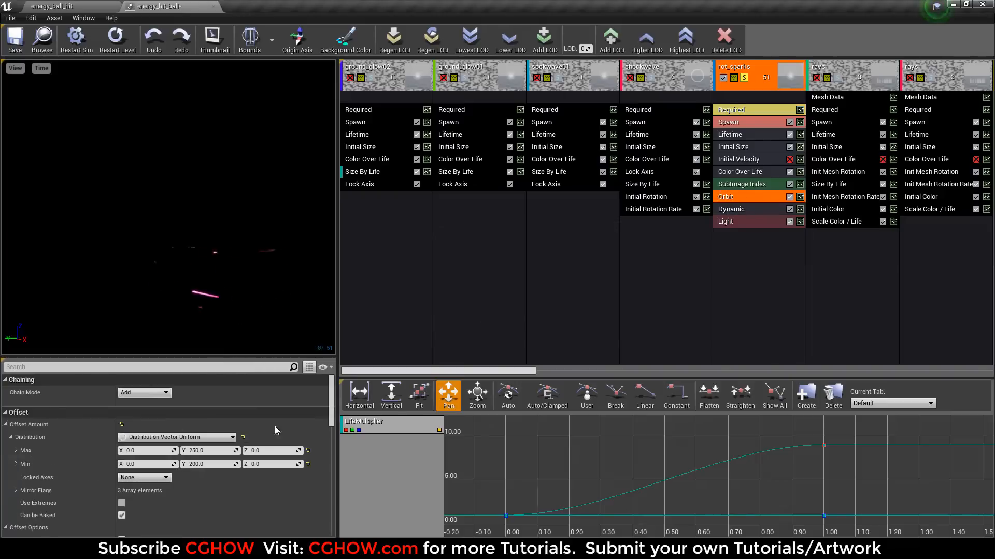
scroll(248, 440, down, 8)
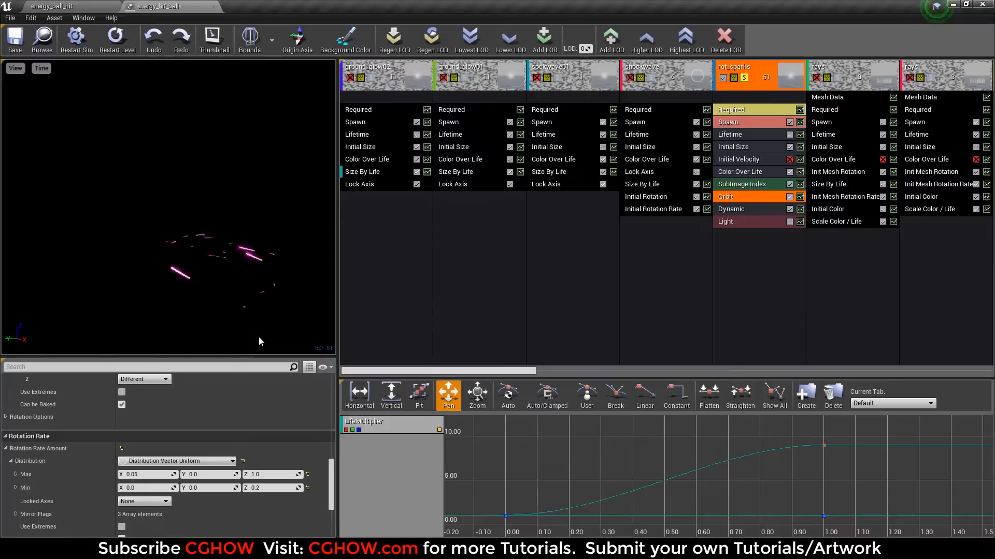
click(740, 110)
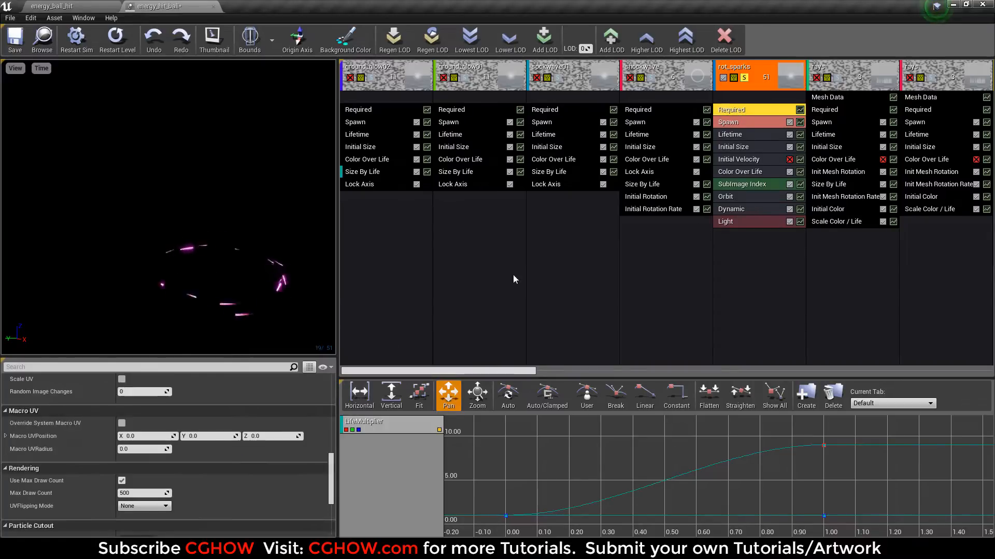
scroll(161, 444, up, 10)
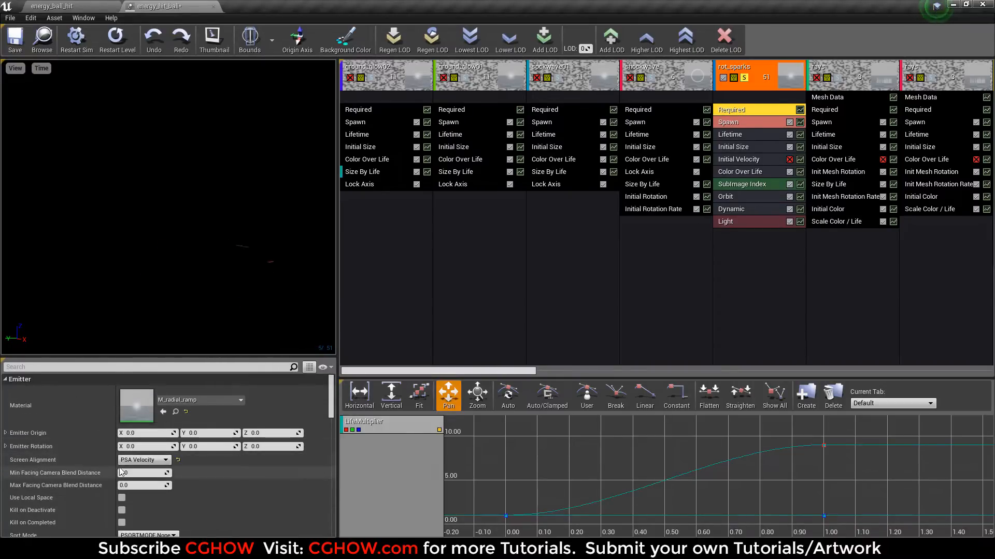
click(748, 148)
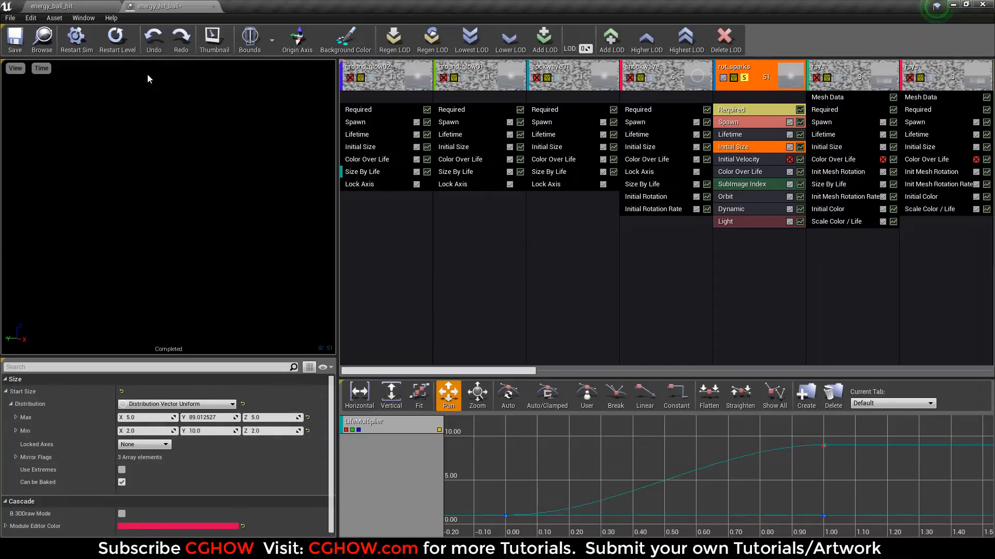
click(117, 46)
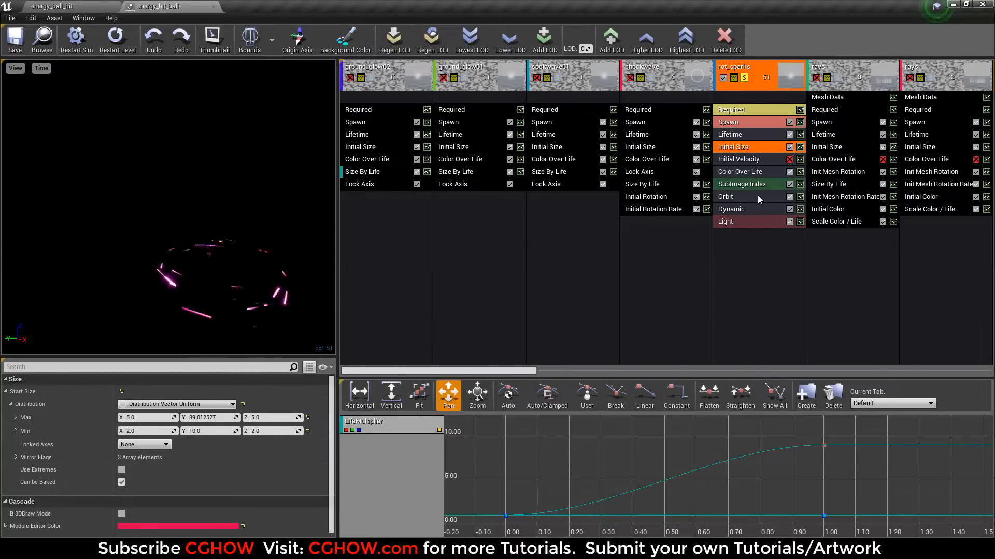
- Preview the light radius of the rot_sparks Light module, turn the preview off again, and release the emitter's solo
click(747, 221)
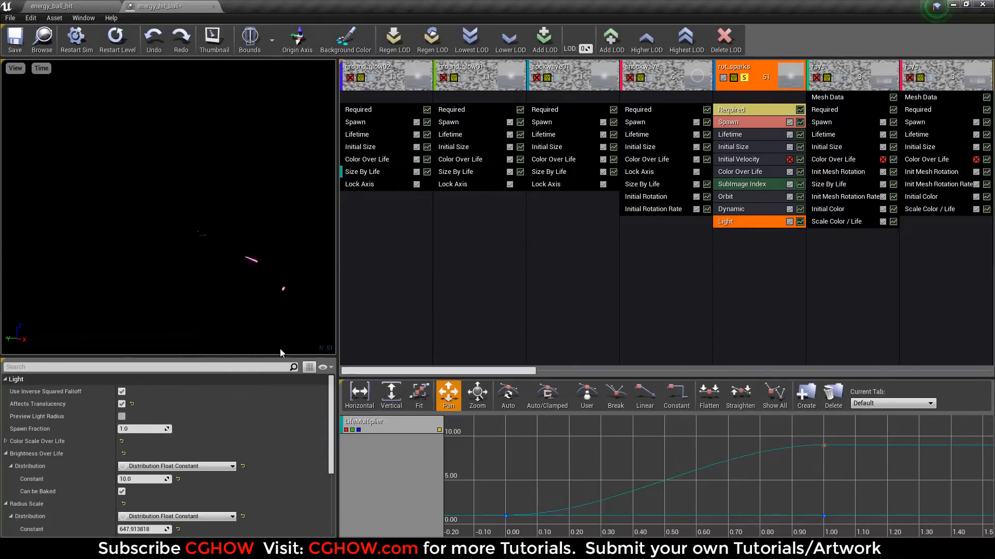
click(121, 417)
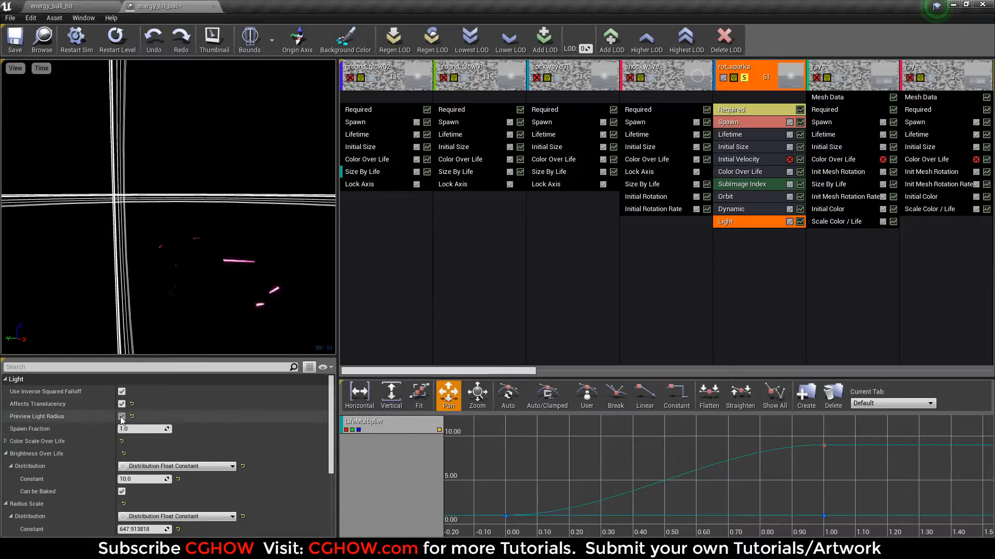
click(121, 417)
click(745, 78)
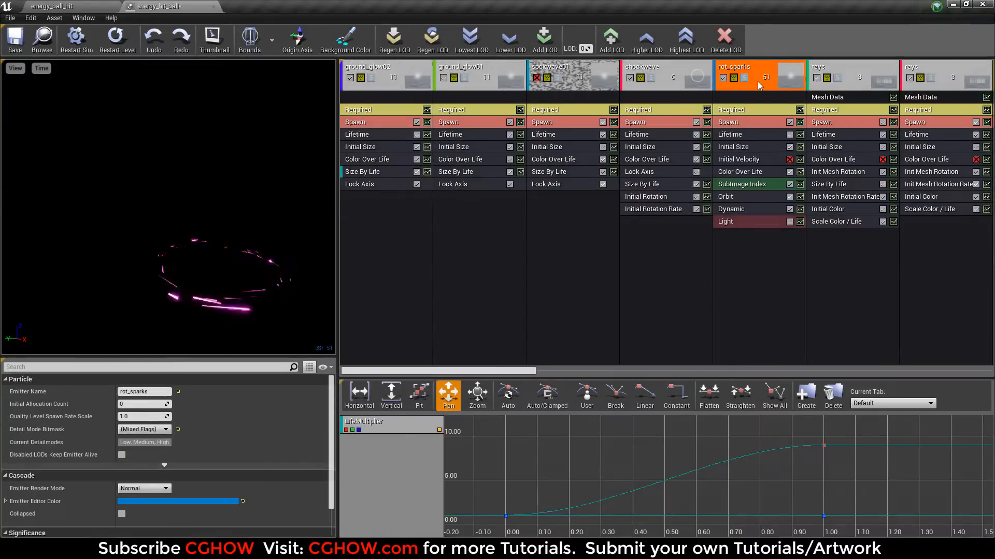
- Solo the first rays emitter, replay it, and inspect its sm_rays_cylender01 mesh in the mesh editor before closing it
click(838, 77)
click(106, 45)
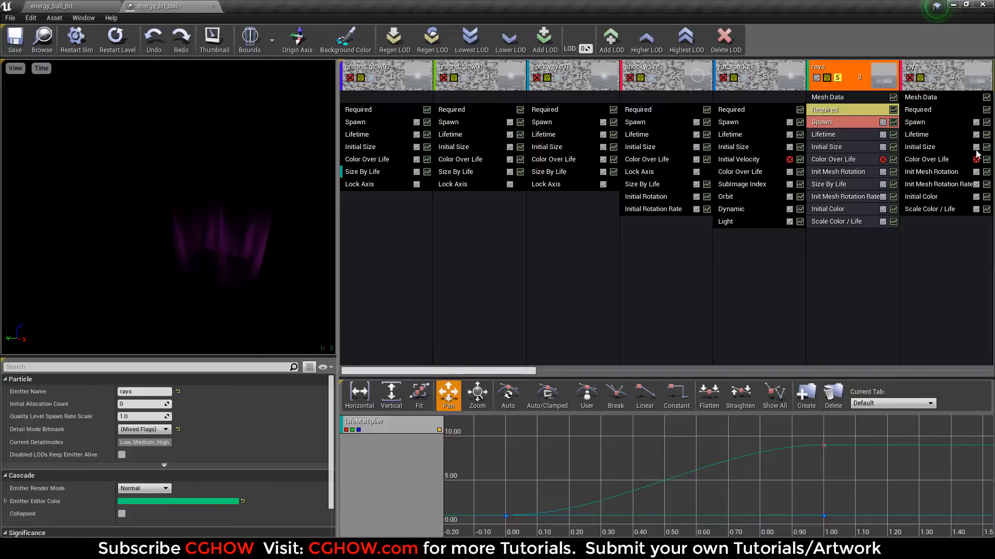
click(829, 98)
double_click(133, 400)
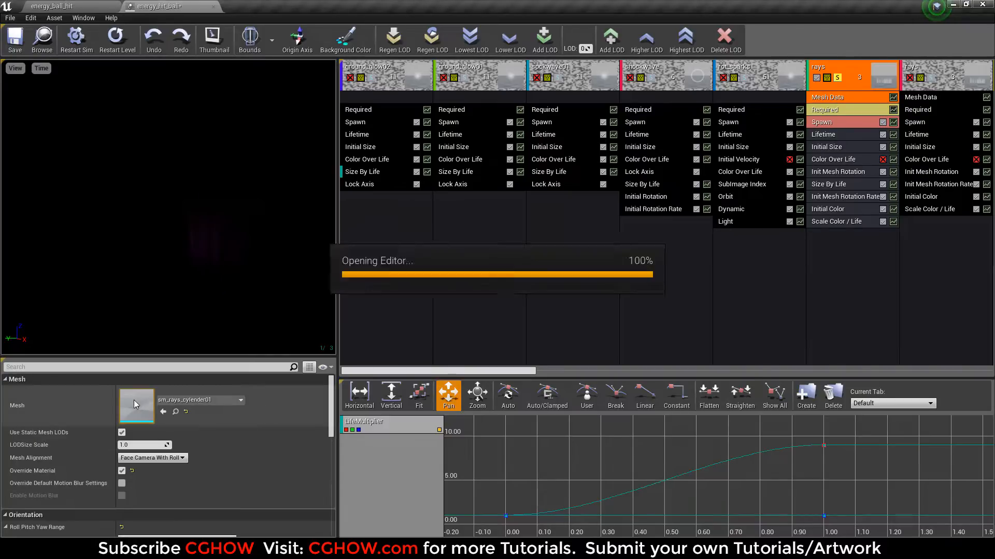
mouse_move(333, 289)
right_down()
mouse_move(357, 264)
mouse_move(333, 289)
right_up()
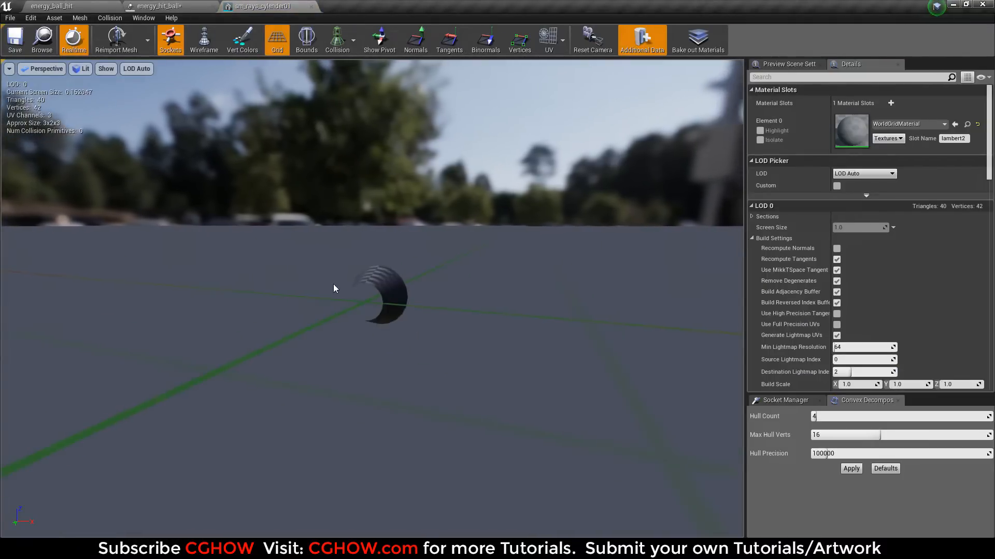
drag(333, 289, 280, 311)
click(311, 7)
- Inspect the texture and UV distortion nodes of the first rays emitter's m_rays1 material, and close it without applying changes
click(828, 111)
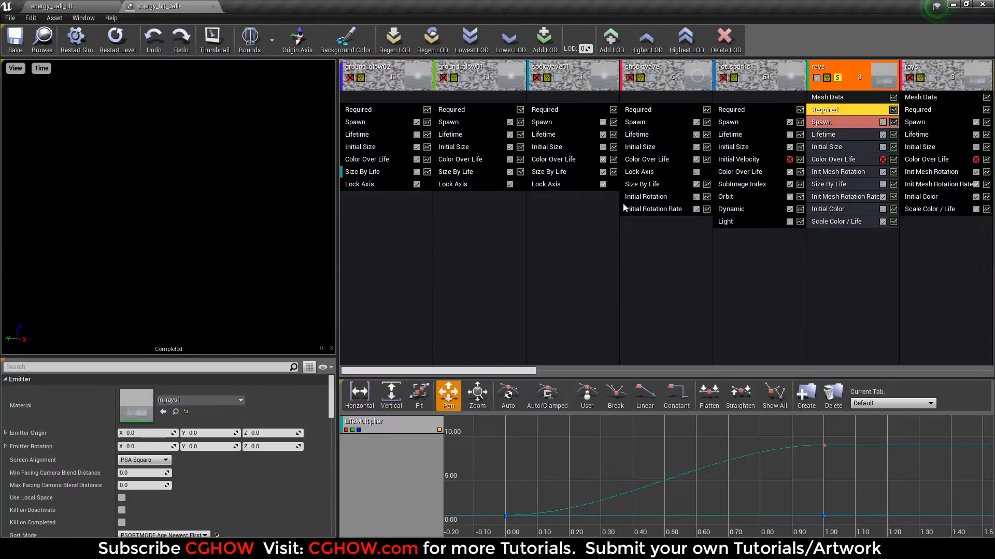
double_click(143, 415)
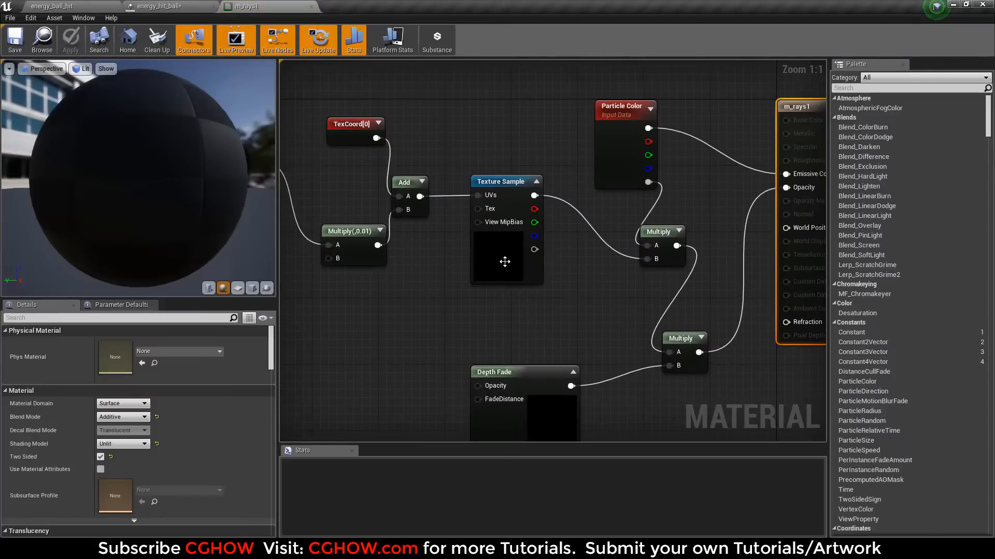
click(505, 261)
right_drag(466, 266, 741, 299)
drag(337, 126, 516, 335)
middle_click(281, 8)
click(570, 309)
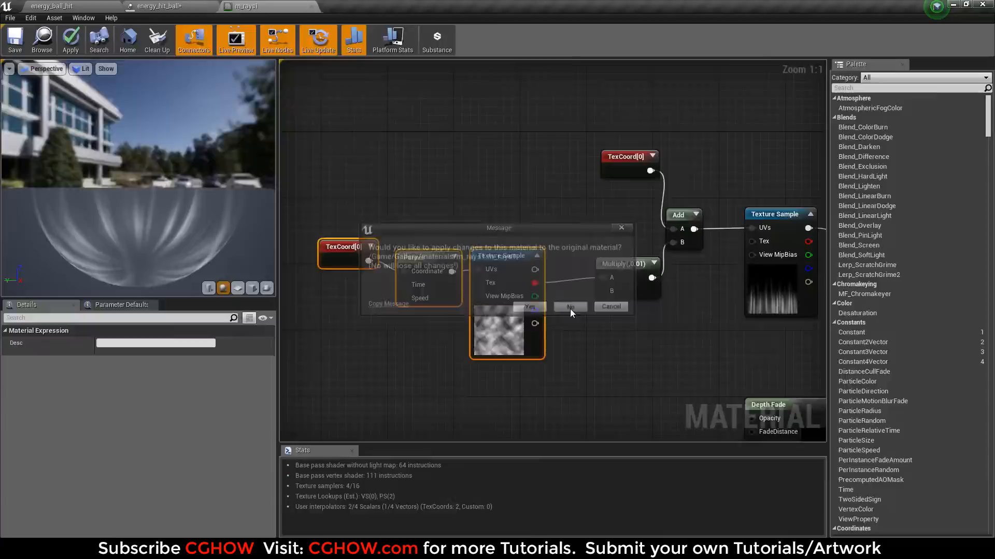
- Examine the first rays emitter's Size By Life, Scale Color / Life and Initial Color modules, and release its solo
click(844, 187)
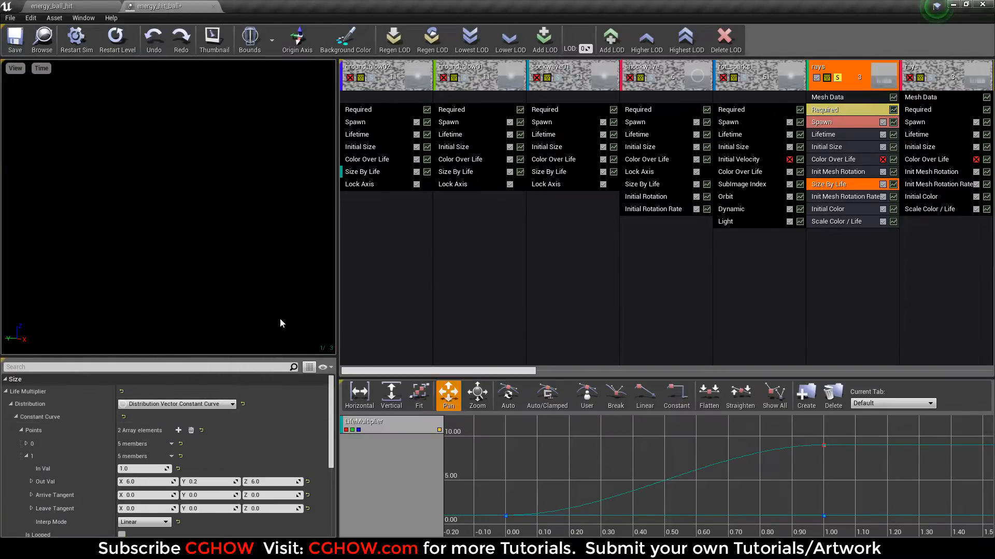
click(829, 226)
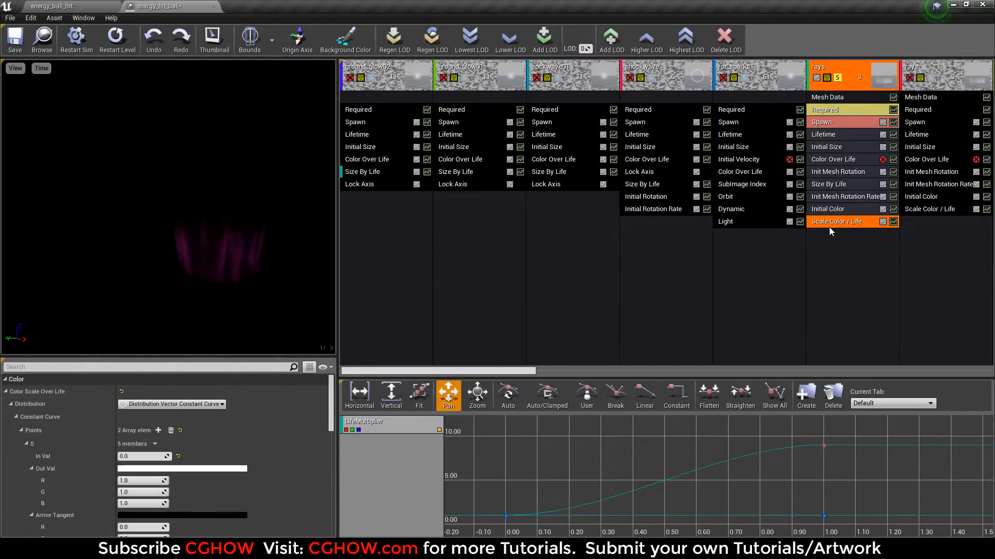
scroll(267, 439, down, 5)
click(870, 210)
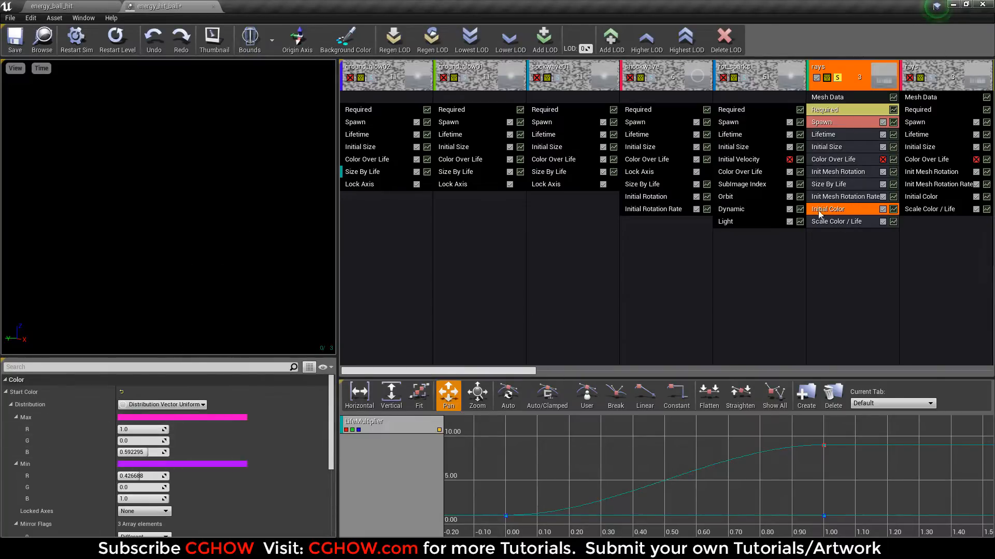
drag(479, 371, 562, 371)
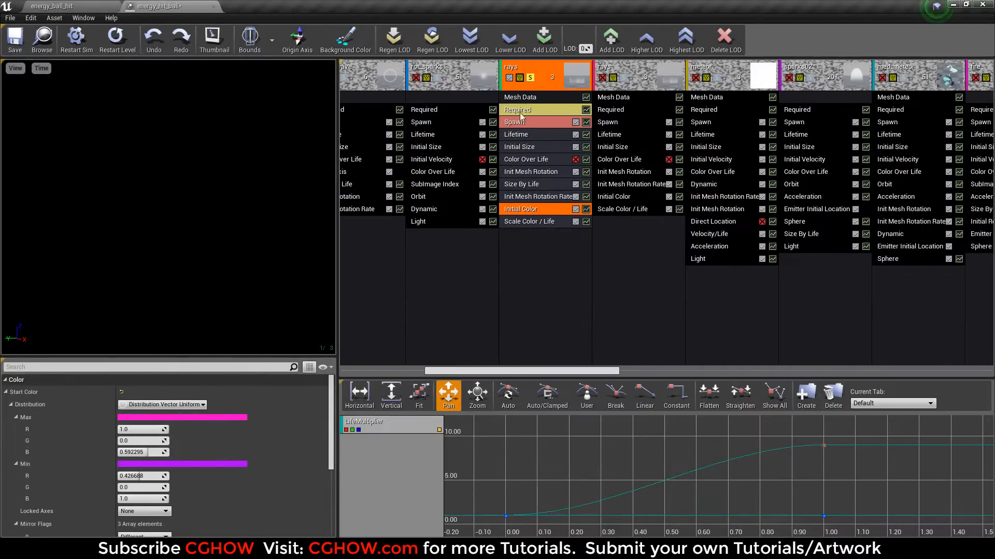
click(531, 77)
- Preview the second rays emitter on its own, replay it, and release its solo
click(624, 77)
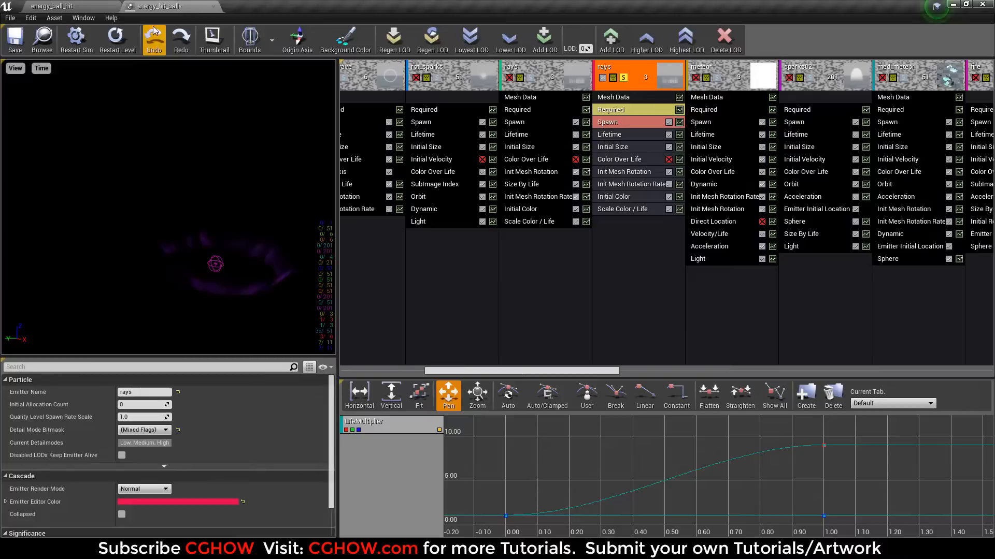
click(123, 34)
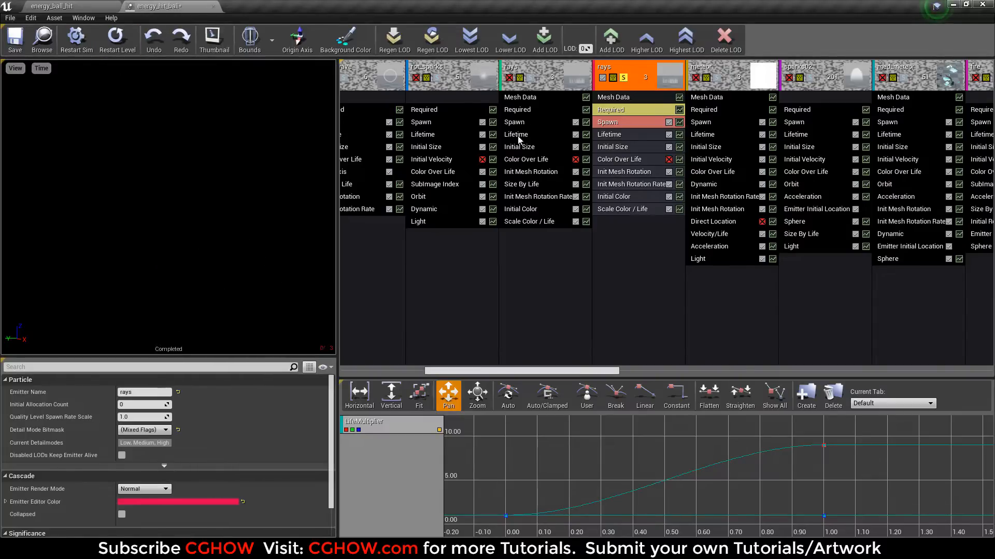
click(624, 78)
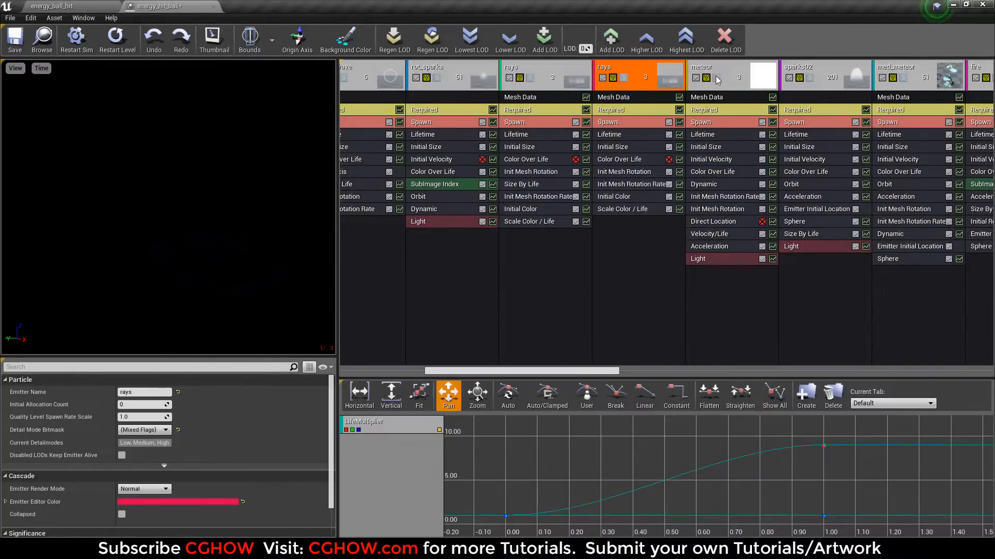
- Solo the meteor emitter, replay it, and open its SM_meteor mesh from the Mesh Data module
click(716, 78)
click(115, 41)
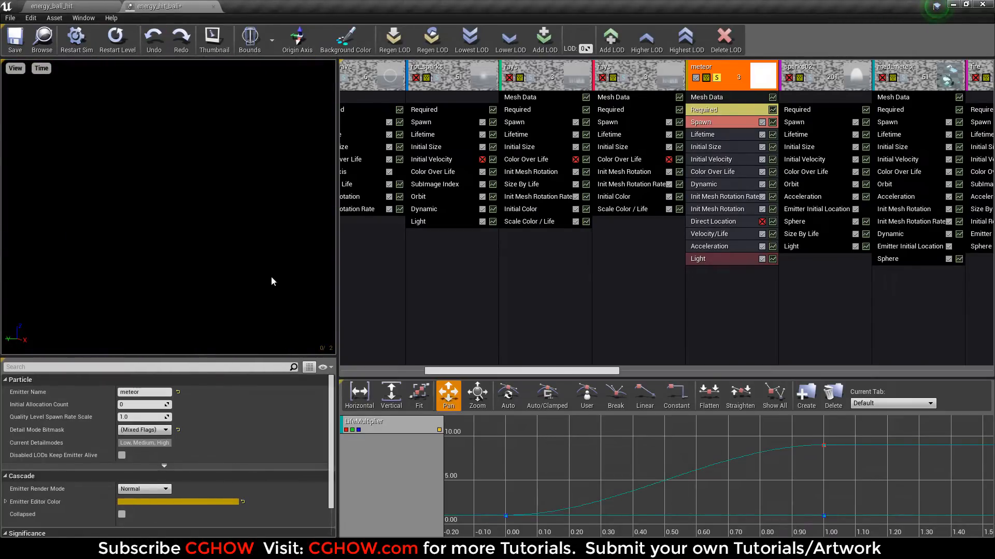
click(717, 100)
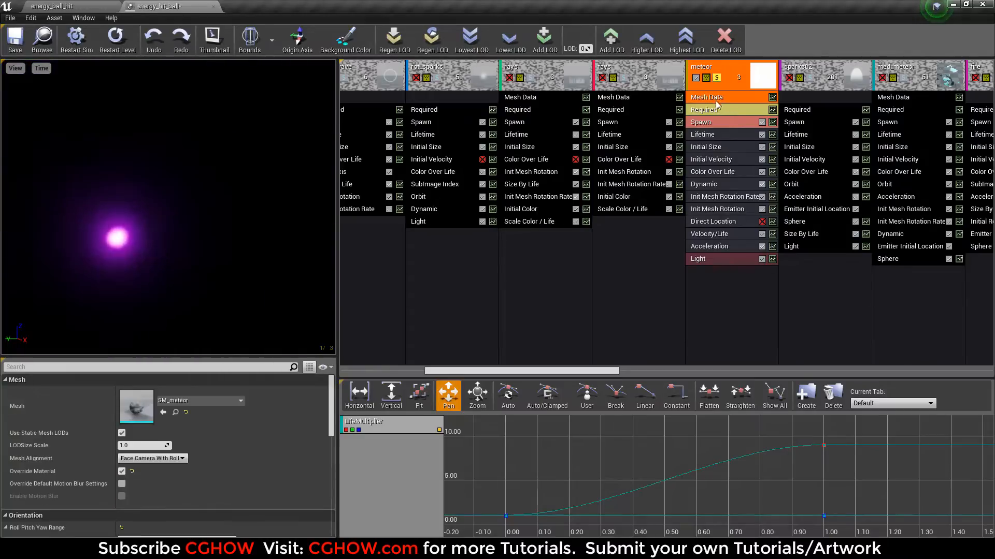
double_click(136, 406)
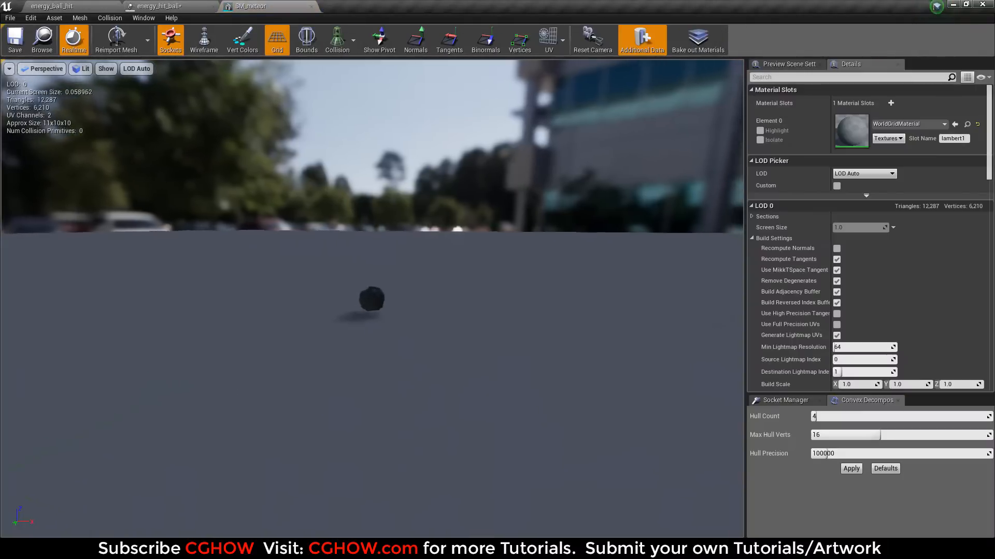
- Examine the SM_meteor mesh up close from several angles and close its editor
scroll(372, 299, up, 5)
drag(372, 299, 569, 308)
scroll(372, 299, up, 3)
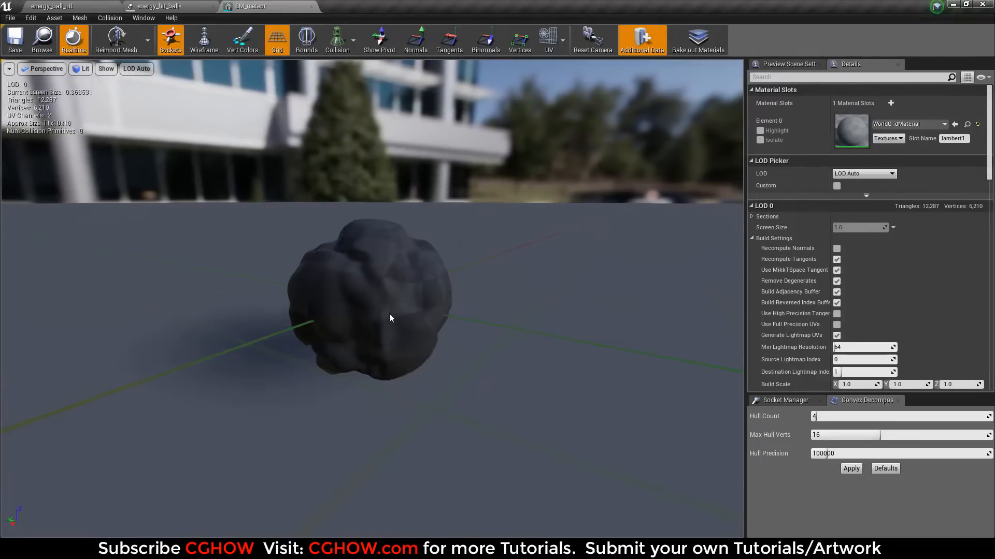
drag(435, 288, 303, 373)
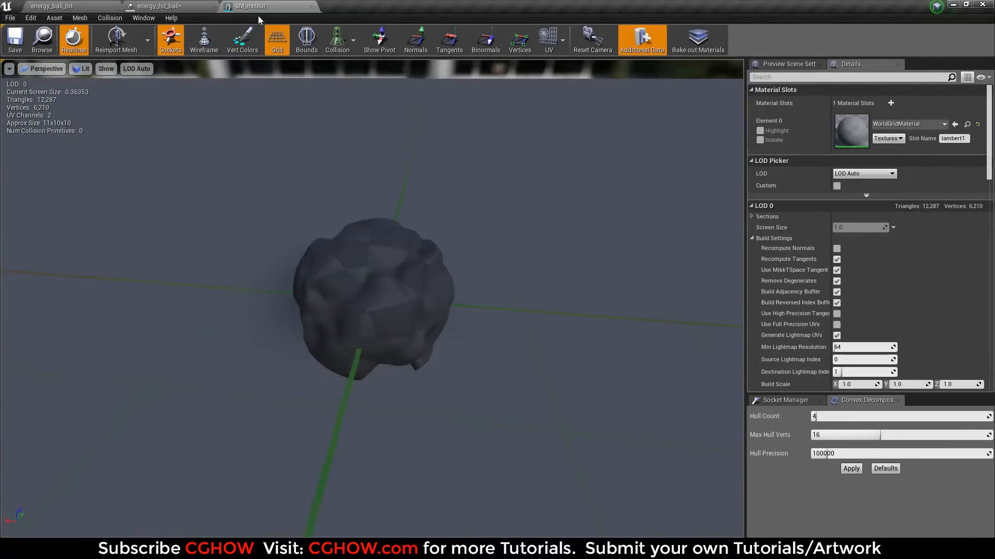
click(311, 7)
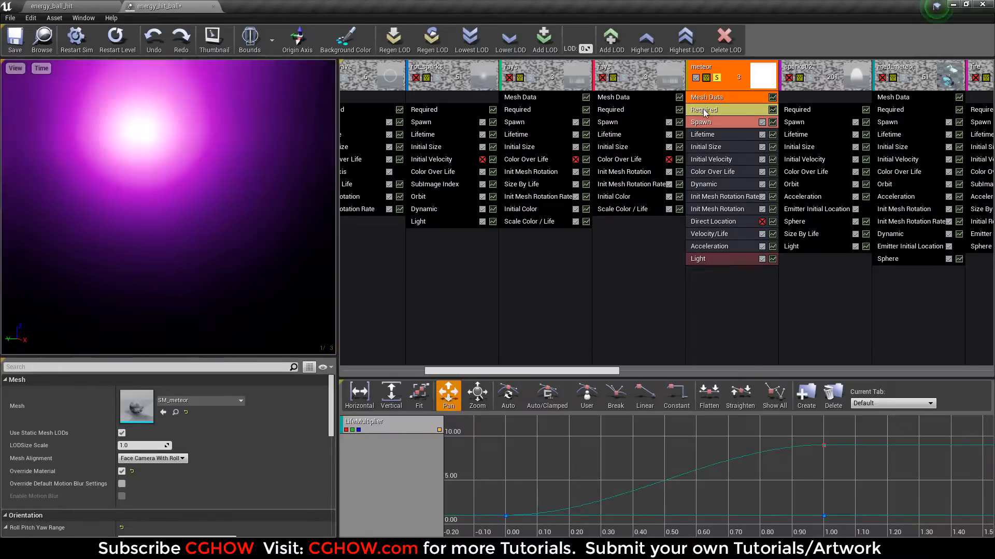
- Open the m_meteor material from the meteor emitter's Required module and inspect the panned Texture Sample feeding the Power node
click(704, 111)
double_click(133, 404)
right_drag(422, 274, 777, 205)
scroll(539, 278, down, 3)
right_drag(353, 285, 450, 242)
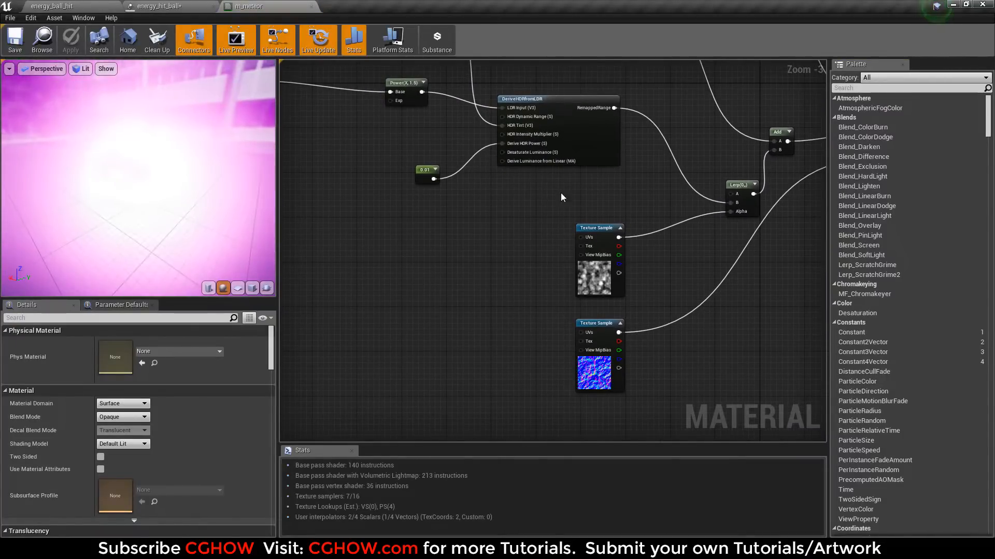
right_drag(568, 198, 671, 427)
right_drag(464, 362, 544, 324)
click(408, 307)
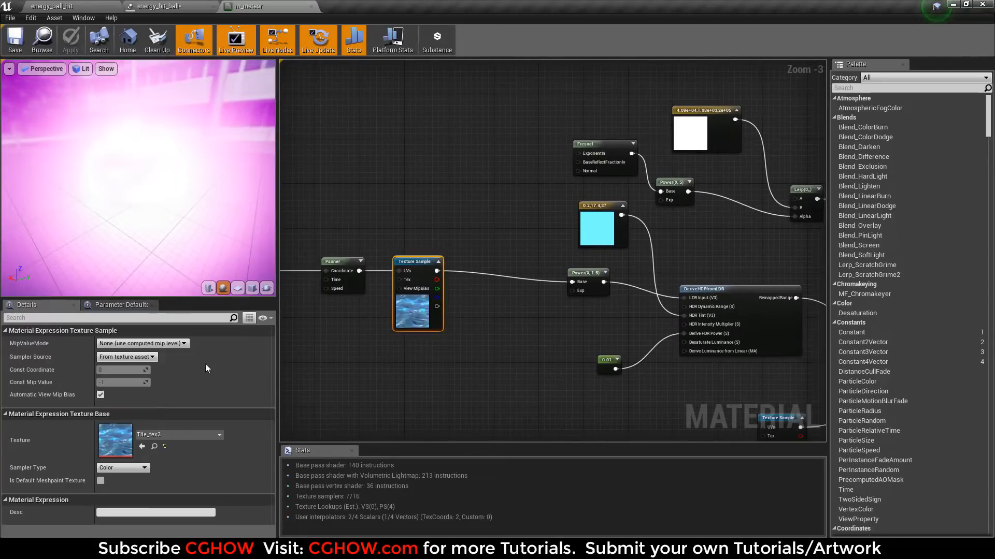
- Open the Tile_tex3 texture, try a Solid Color background, restore the Checkered background, and close the texture
double_click(104, 431)
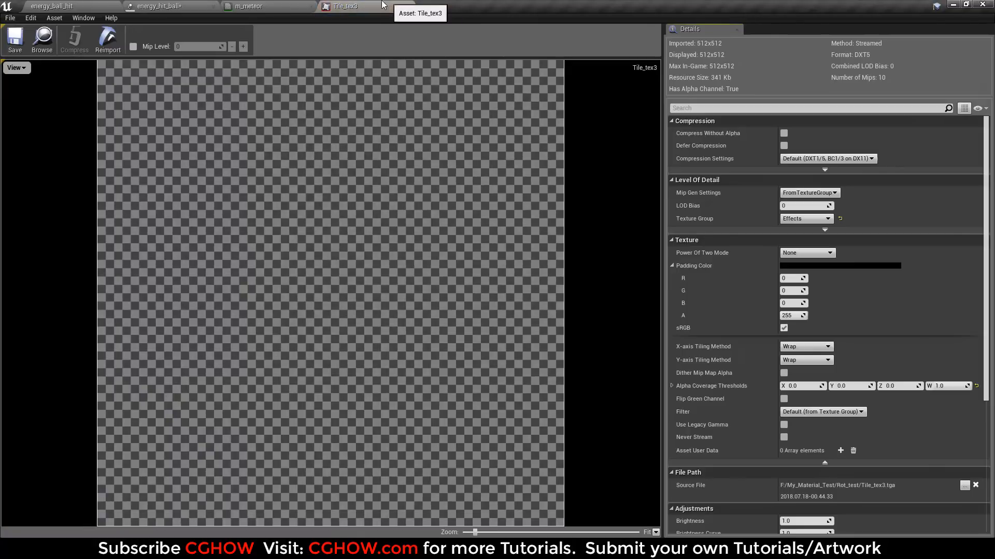
click(12, 68)
mouse_move(44, 160)
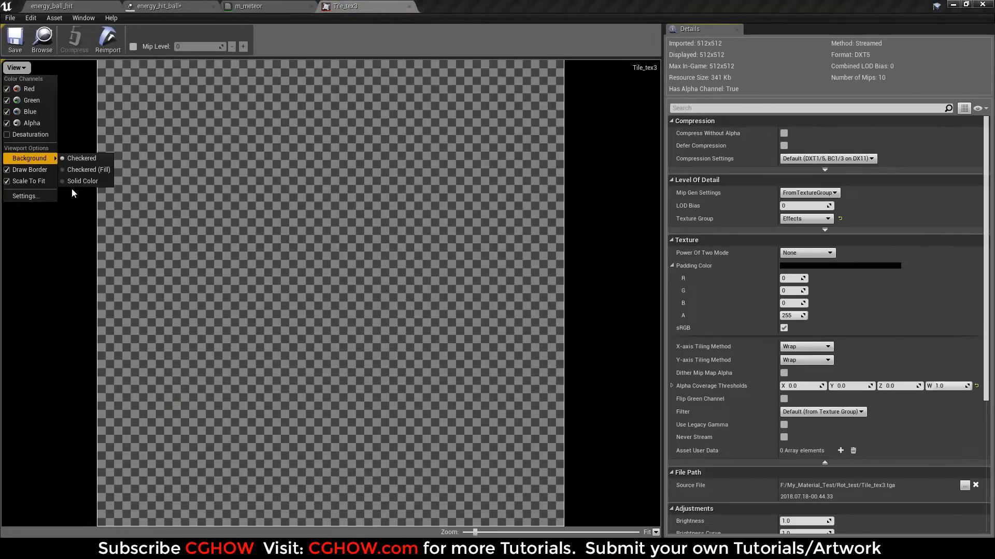
click(85, 182)
click(22, 70)
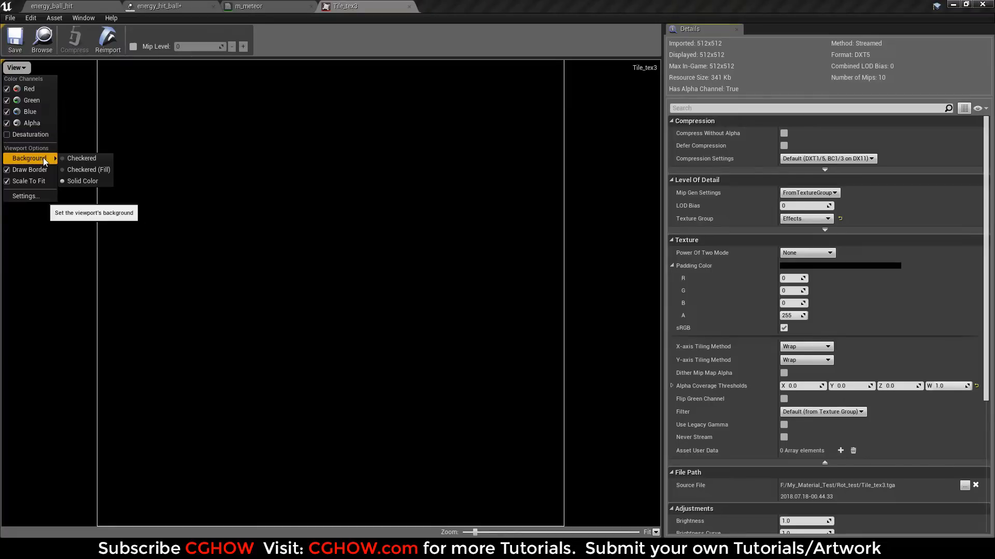
click(64, 160)
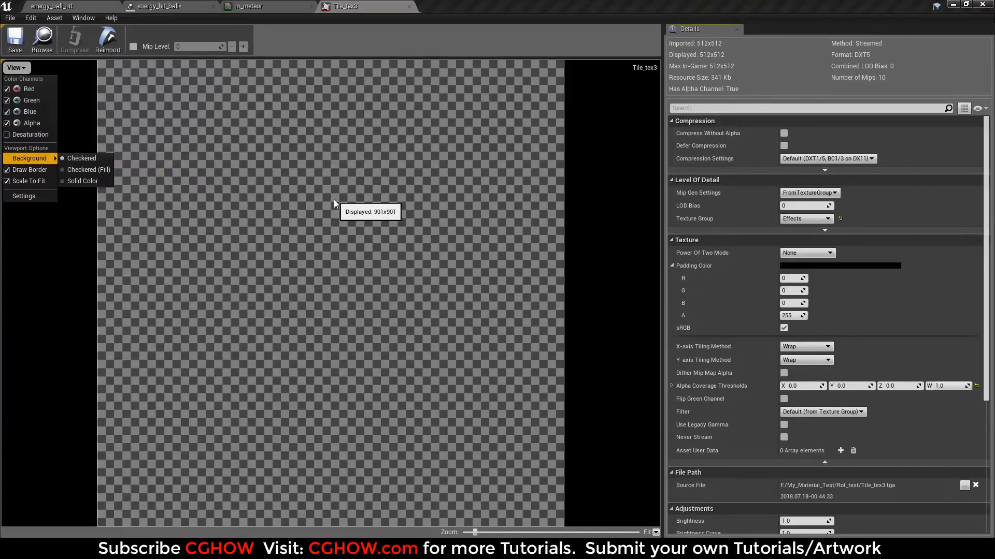
click(399, 6)
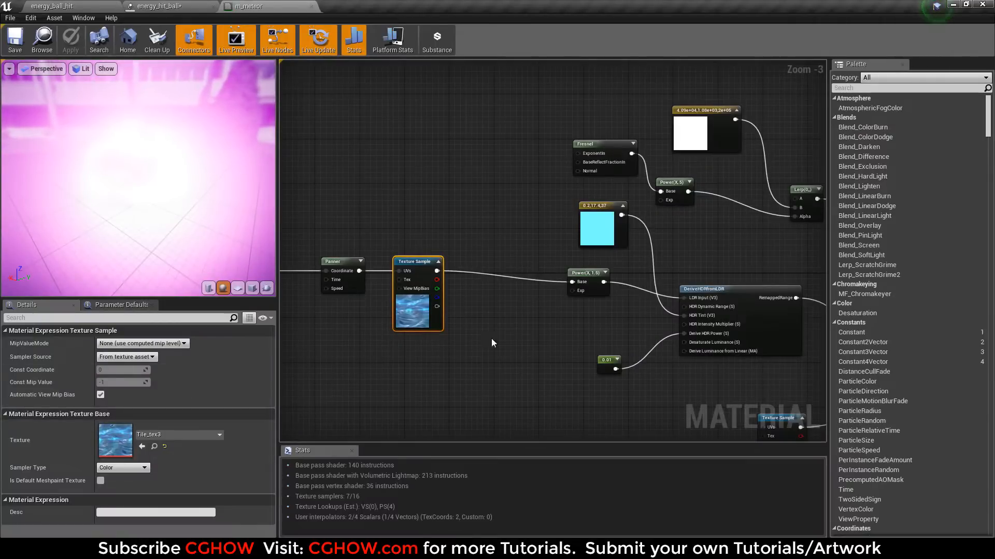
- Inspect the m_meteor graph around its Base Color input, view the T_rock01 texture, and close that texture
right_drag(514, 374, 449, 331)
scroll(414, 311, down, 1)
scroll(450, 332, up, 2)
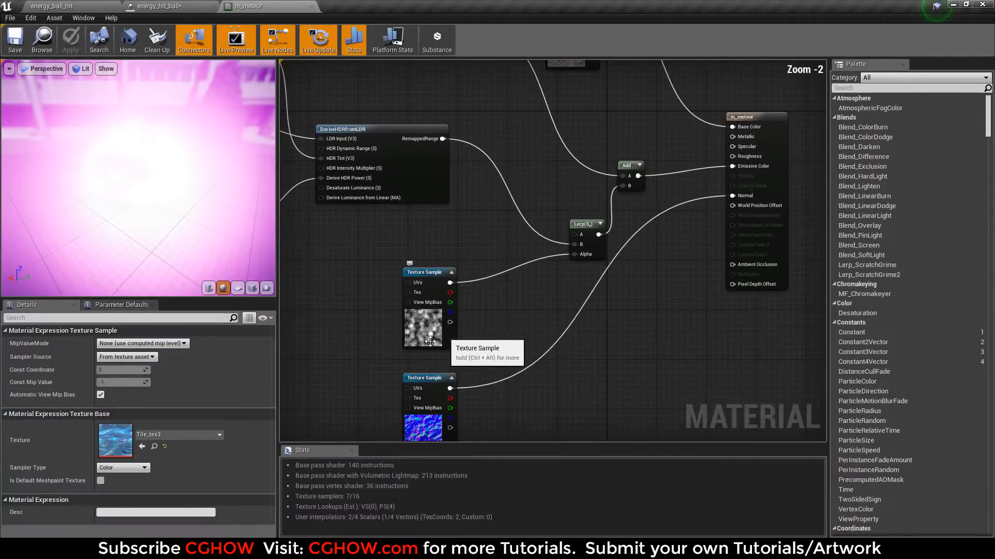
right_drag(362, 211, 468, 417)
click(673, 264)
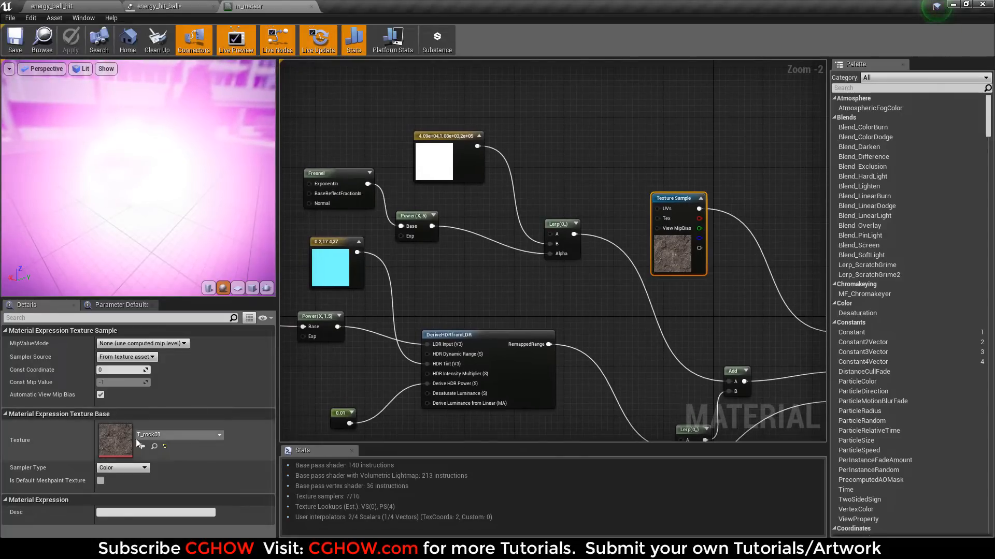
double_click(108, 447)
middle_click(379, 4)
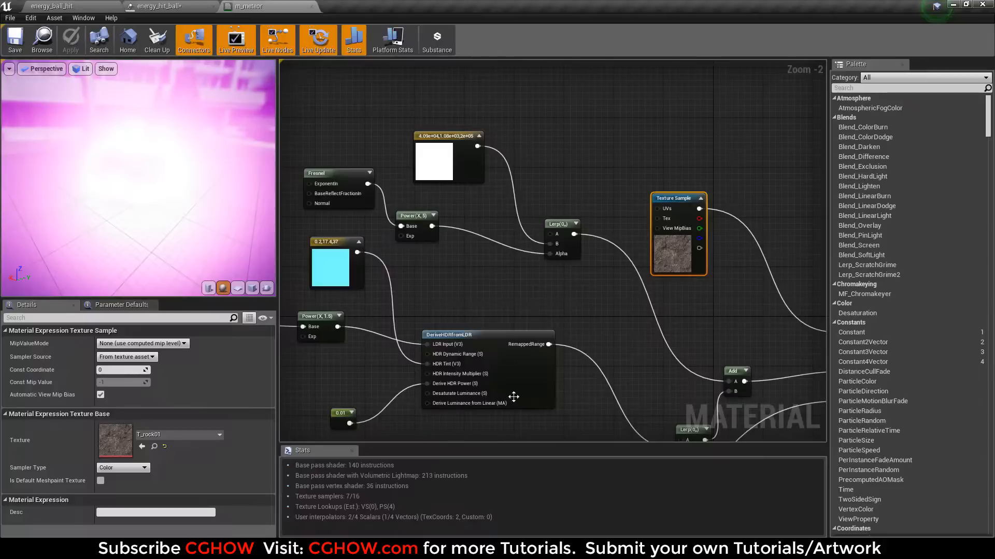
- View the T_rock01_n normal texture, orbit the material preview, and close the m_meteor material
right_drag(513, 397, 476, 109)
click(475, 345)
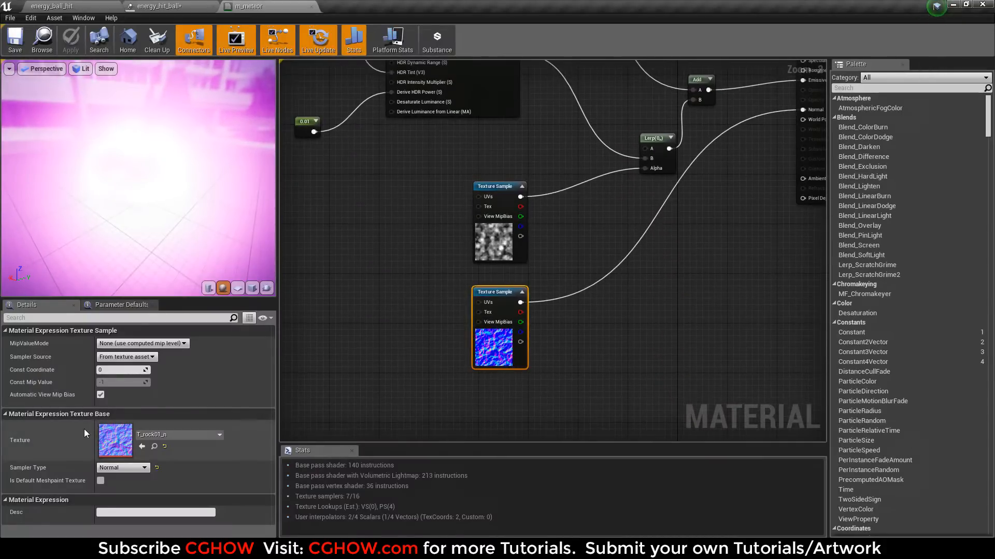
double_click(115, 441)
middle_click(393, 5)
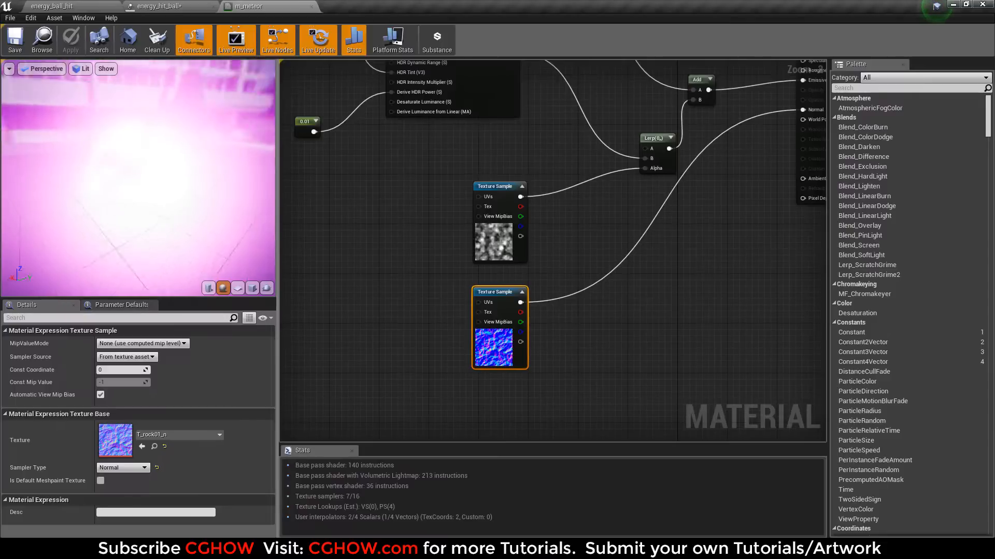
drag(179, 187, 136, 150)
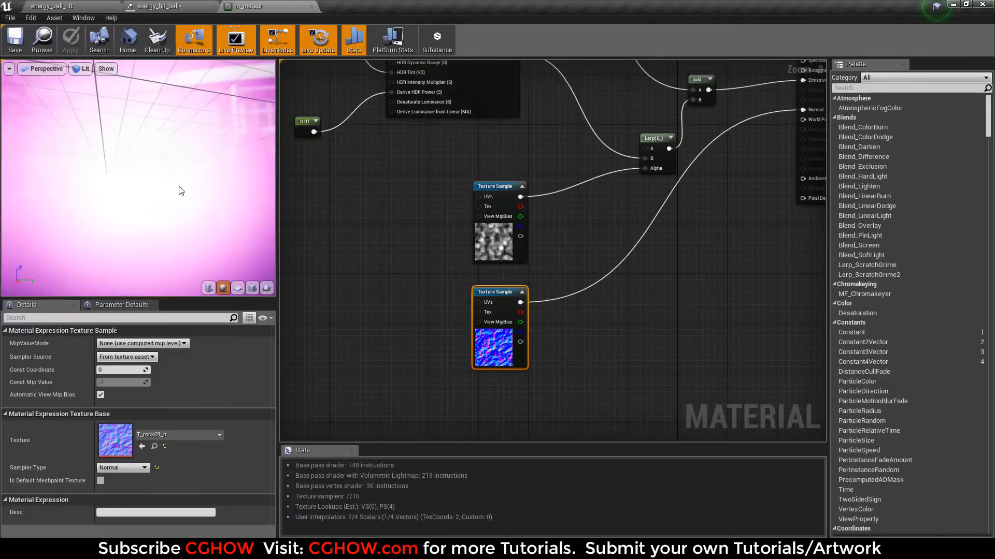
click(298, 6)
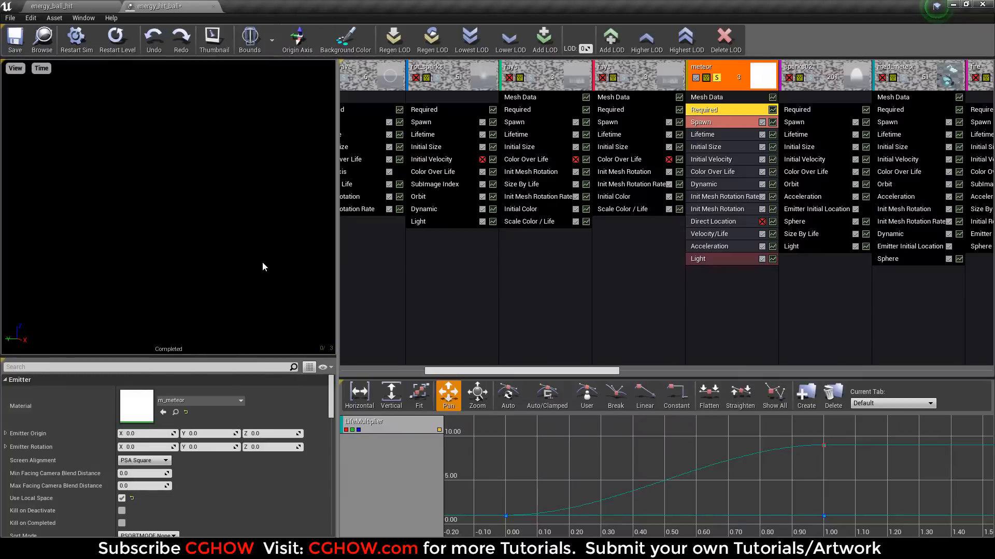
- Replay the meteor emitter, examine its Light, Initial Velocity, Velocity/Life and Acceleration modules, and release its solo
click(116, 55)
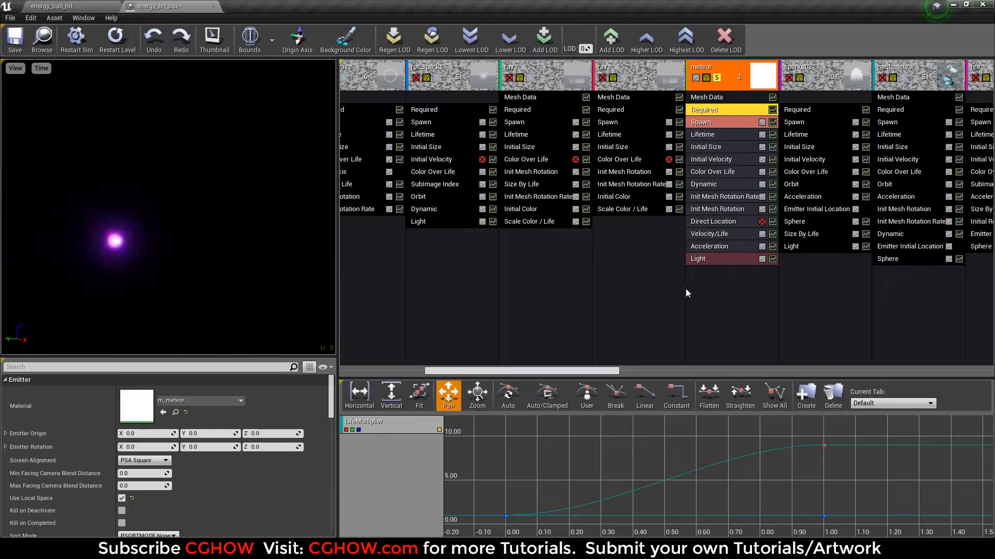
click(703, 262)
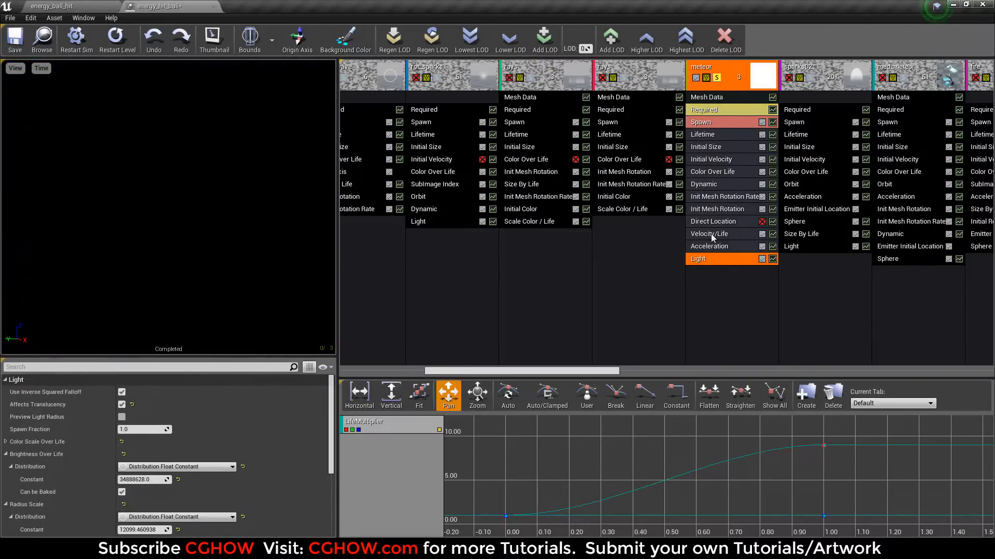
click(719, 158)
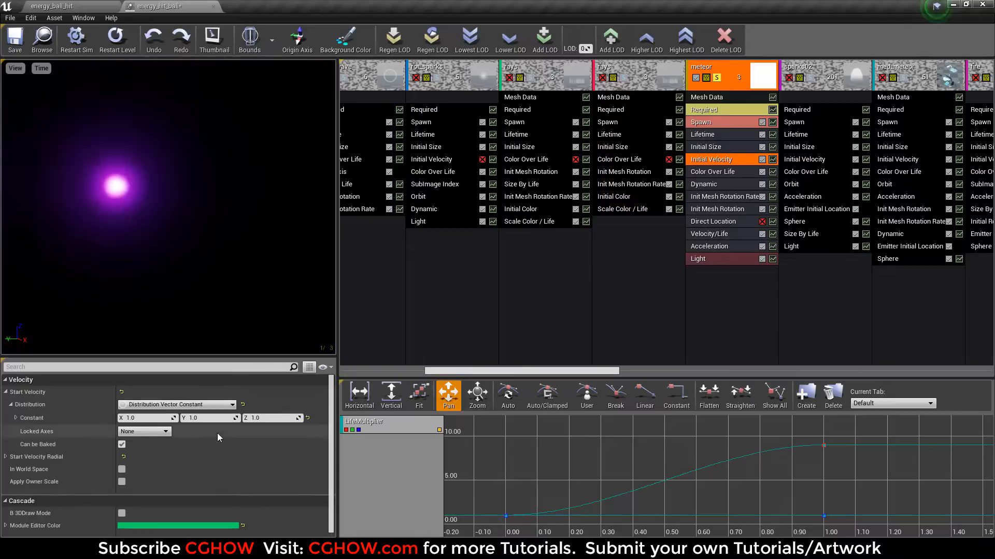
click(724, 236)
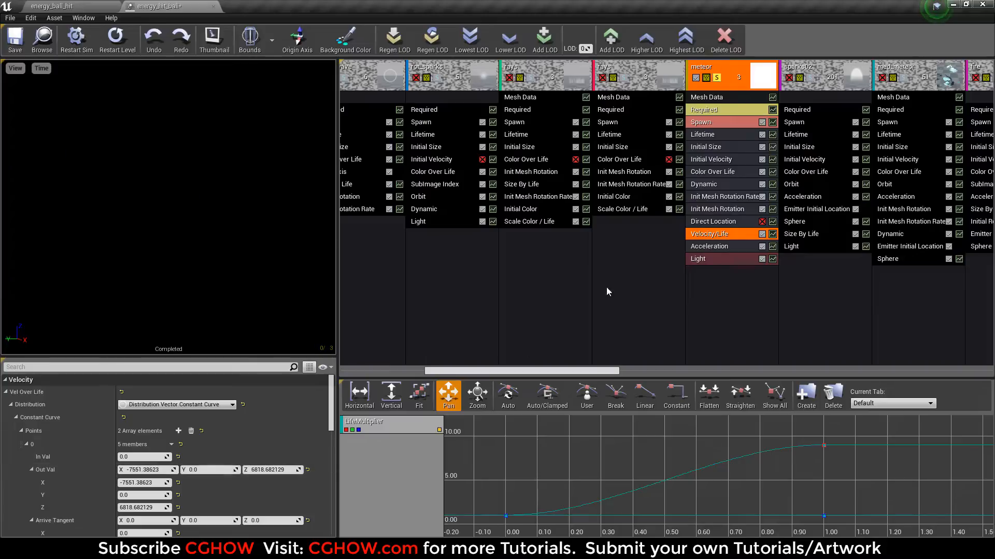
click(713, 246)
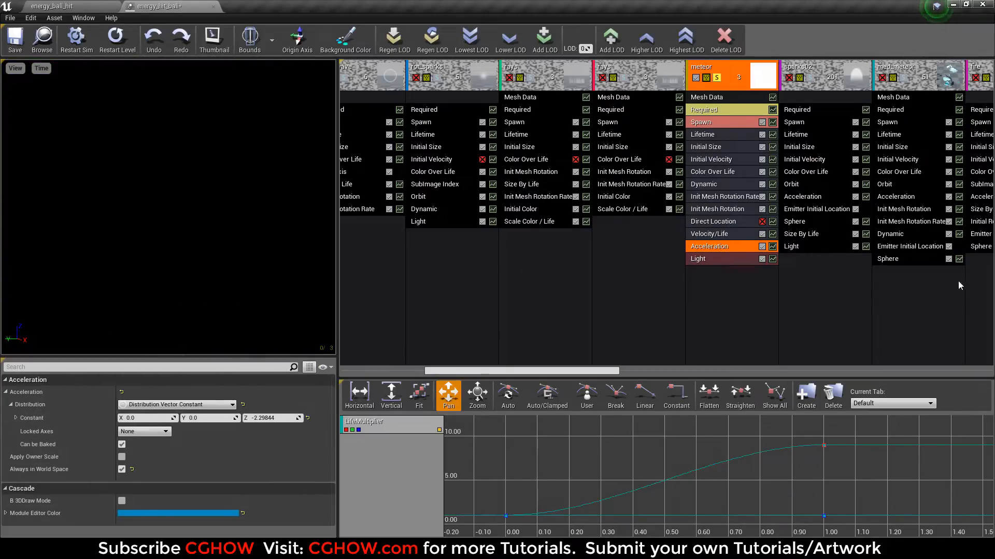
drag(611, 371, 651, 372)
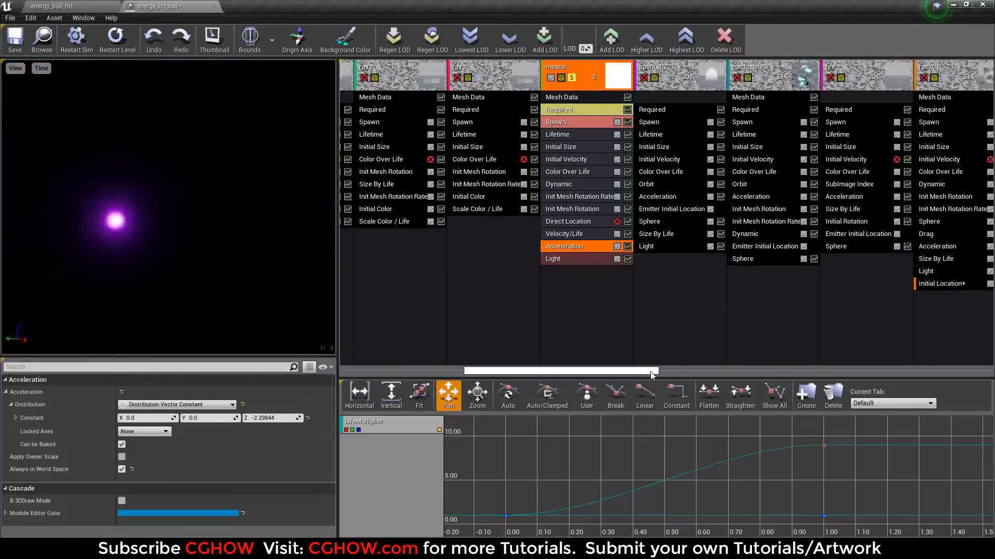
click(572, 78)
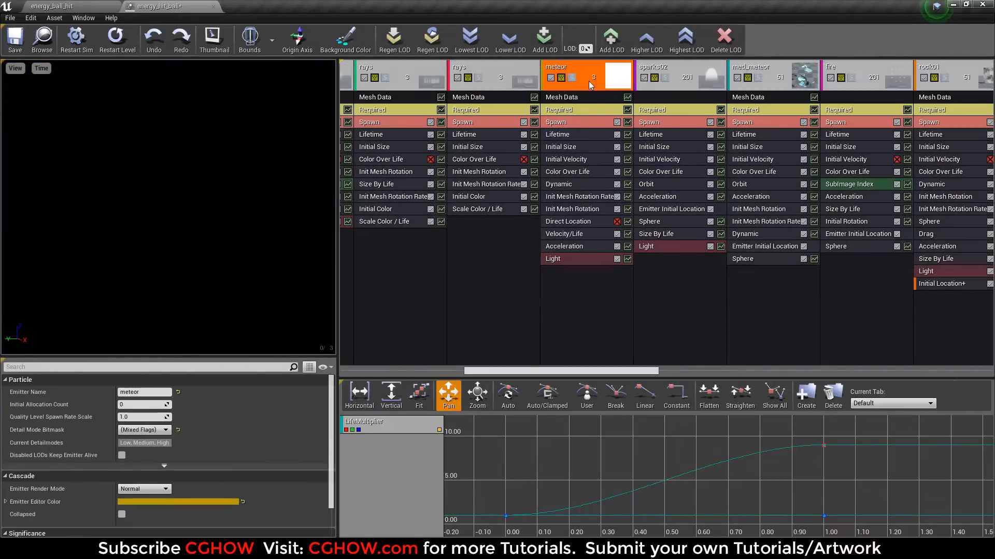
- Solo the sparks02 emitter, check its Emitter Initial Location module, and solo the meteor emitter alongside it
click(664, 78)
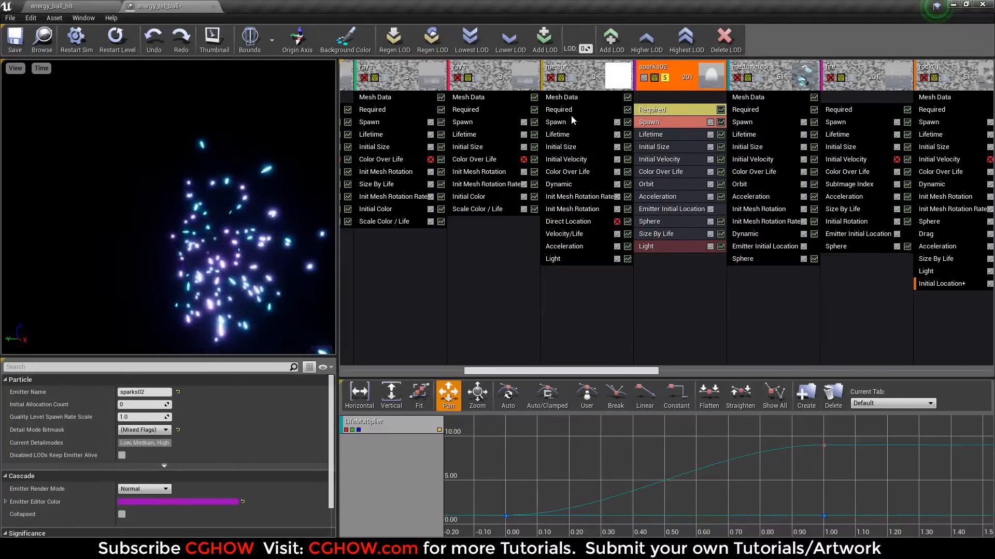
click(654, 210)
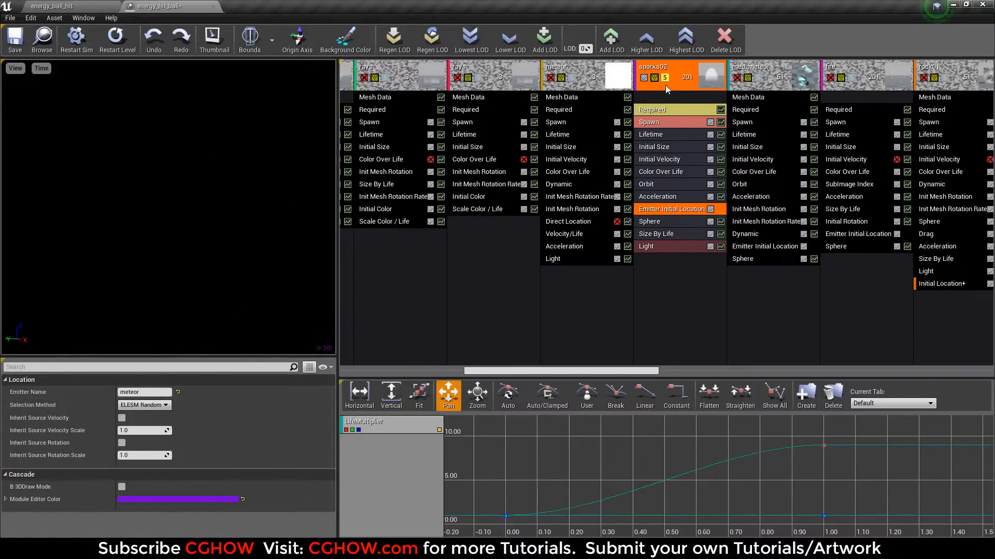
click(573, 83)
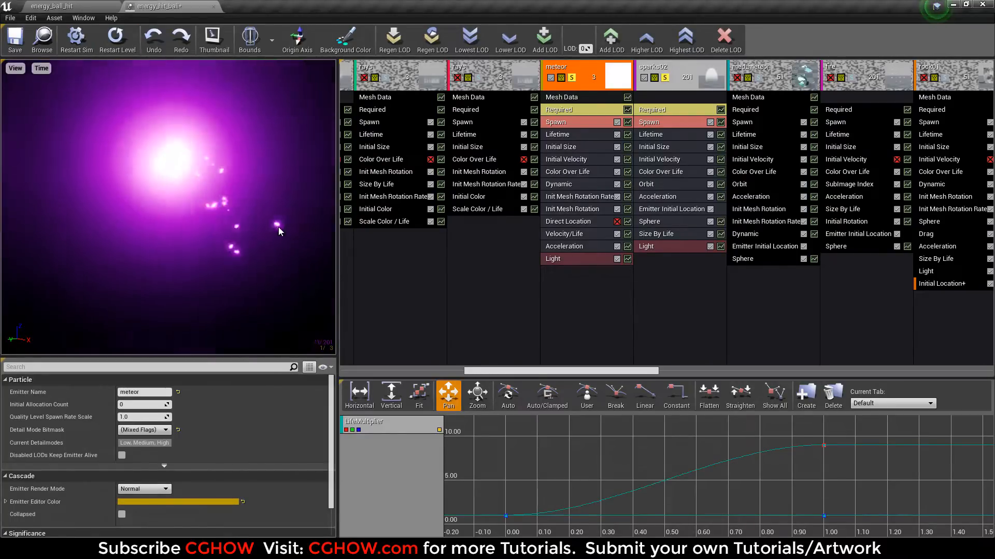
- Examine the sparks02 emitter's Orbit and Sphere modules, and replay the effect to check the Sphere module's influence
click(657, 187)
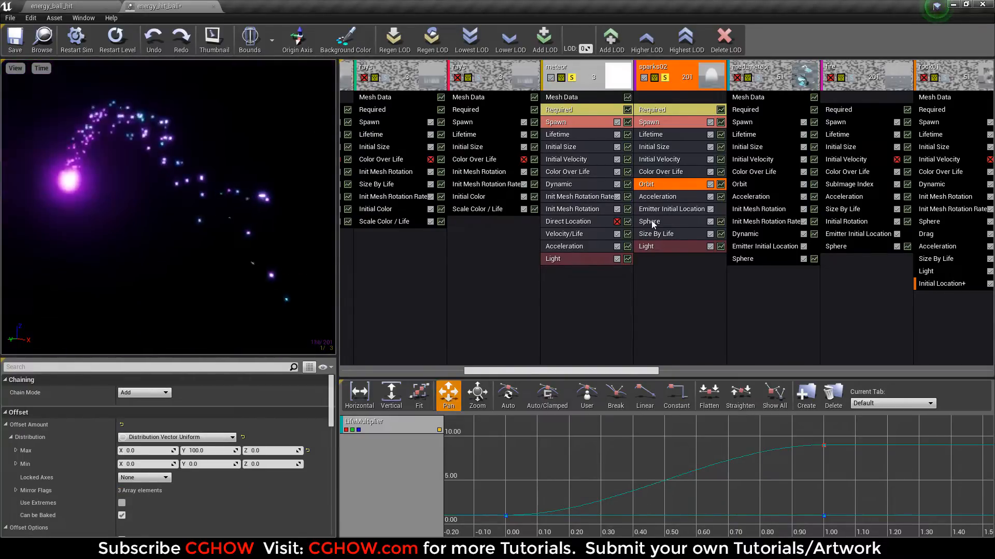
click(651, 220)
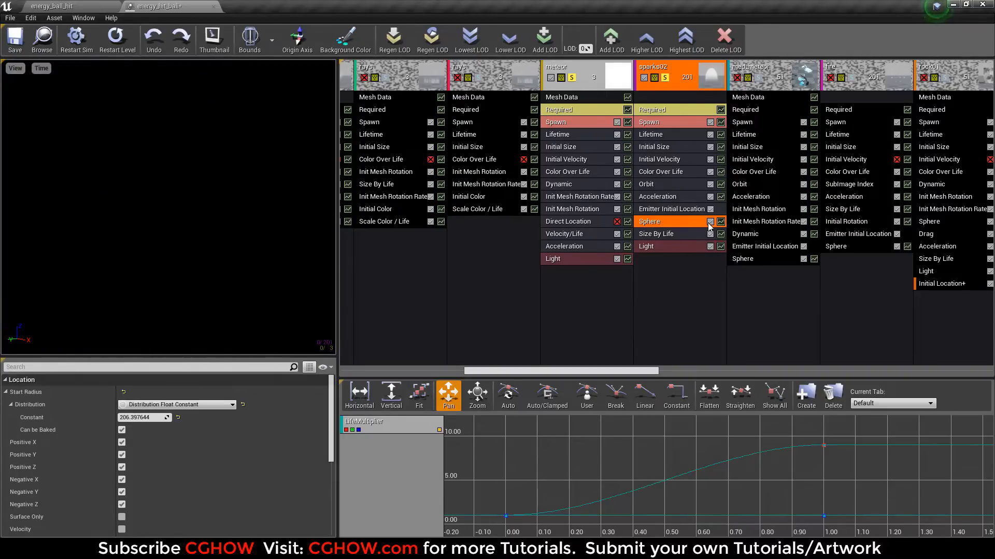
click(115, 36)
click(709, 222)
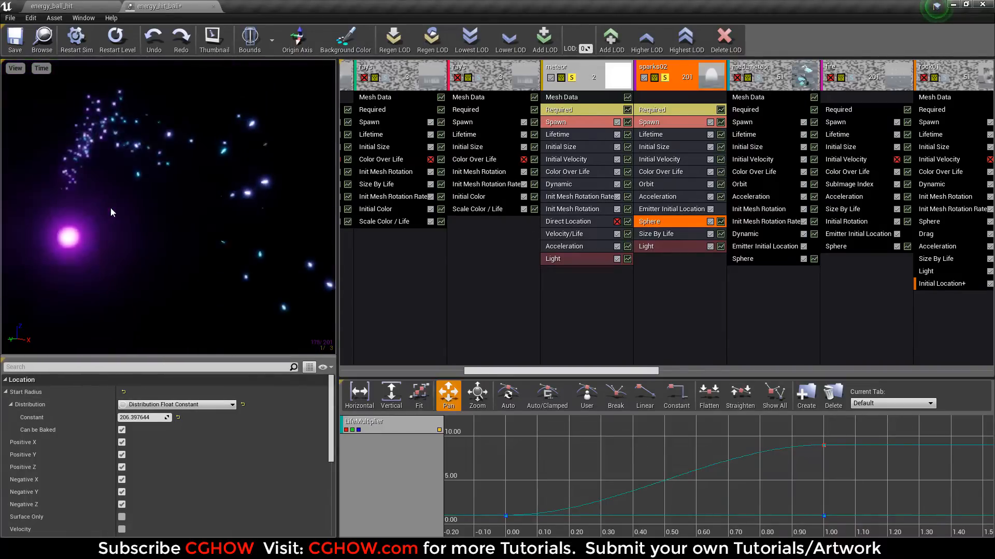
- Release the sparks02 solo, solo the med_meteor emitter alongside meteor, and check the mesh in its Mesh Data module
click(666, 78)
click(755, 79)
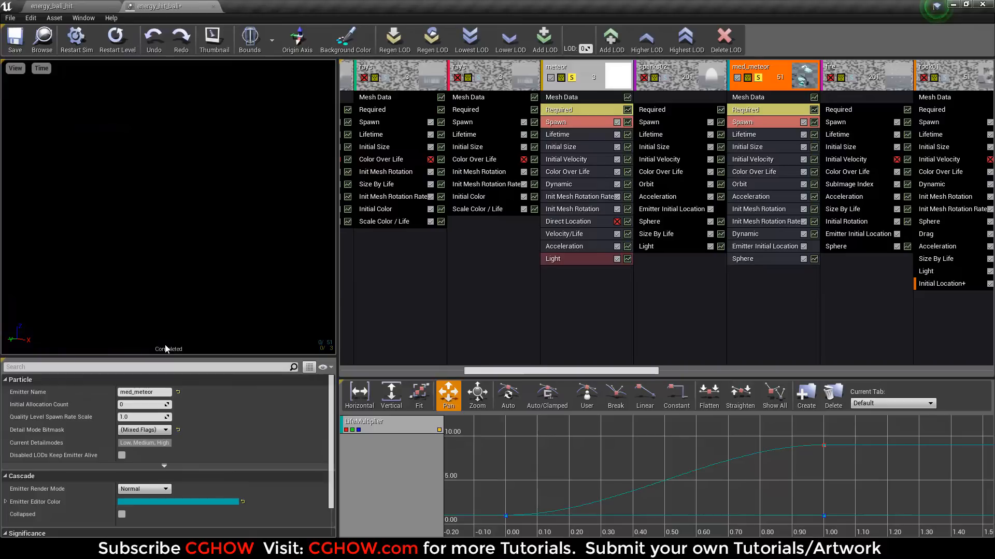
click(747, 97)
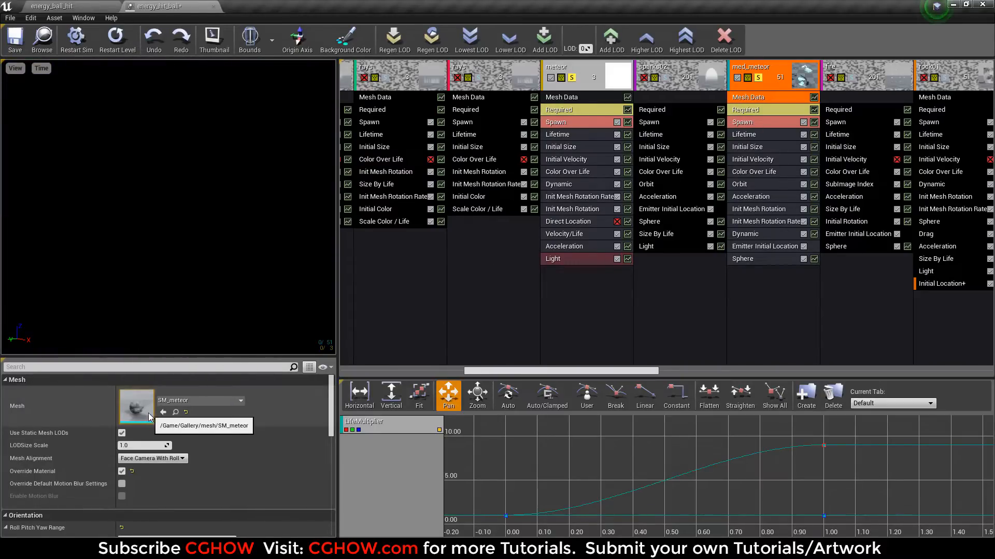
- Open the med_meteor emitter's m_meteor1 material from its Required module and examine the node graph feeding base color, emissive, opacity mask and normal
click(762, 108)
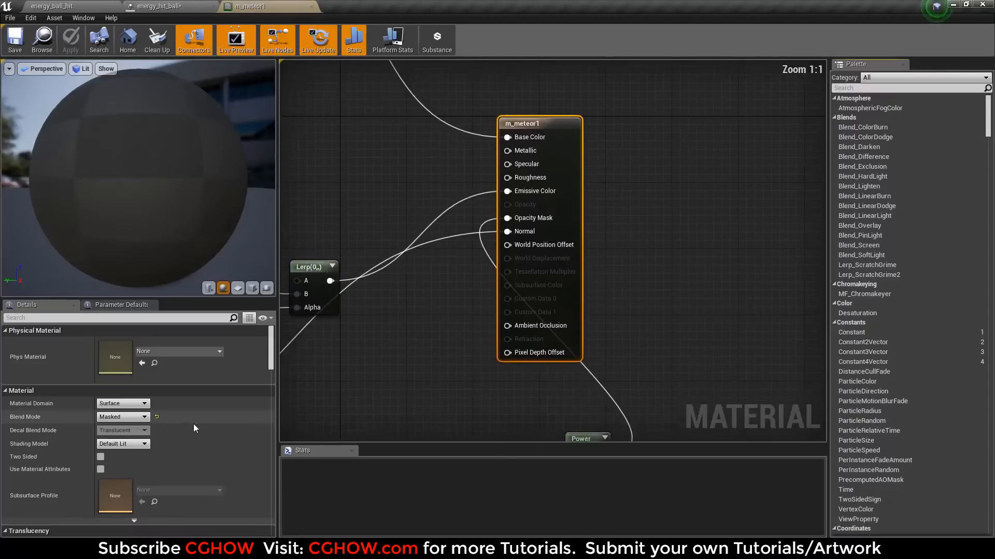
right_drag(444, 298, 473, 304)
scroll(473, 304, down, 5)
right_drag(396, 363, 604, 338)
right_drag(520, 318, 589, 297)
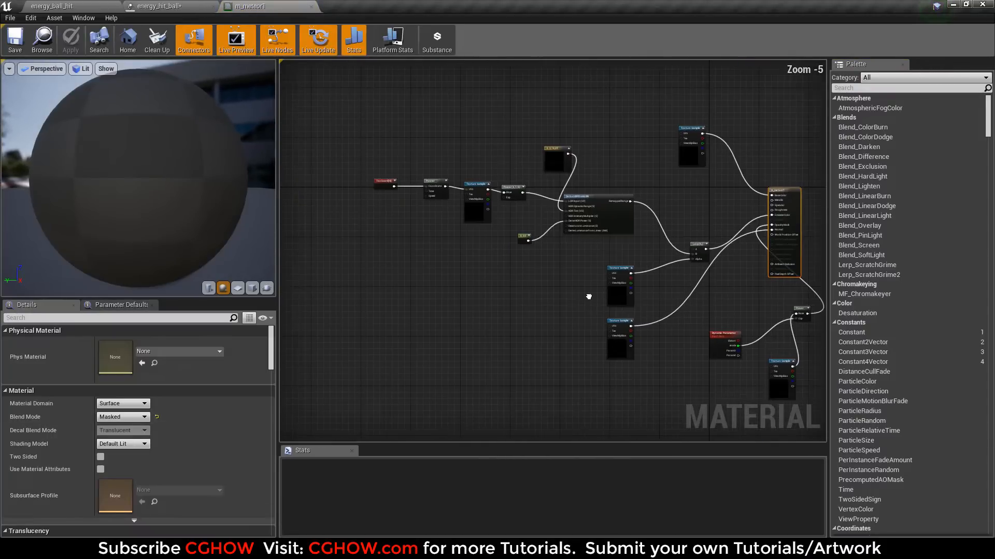
scroll(588, 297, up, 1)
right_drag(541, 273, 526, 339)
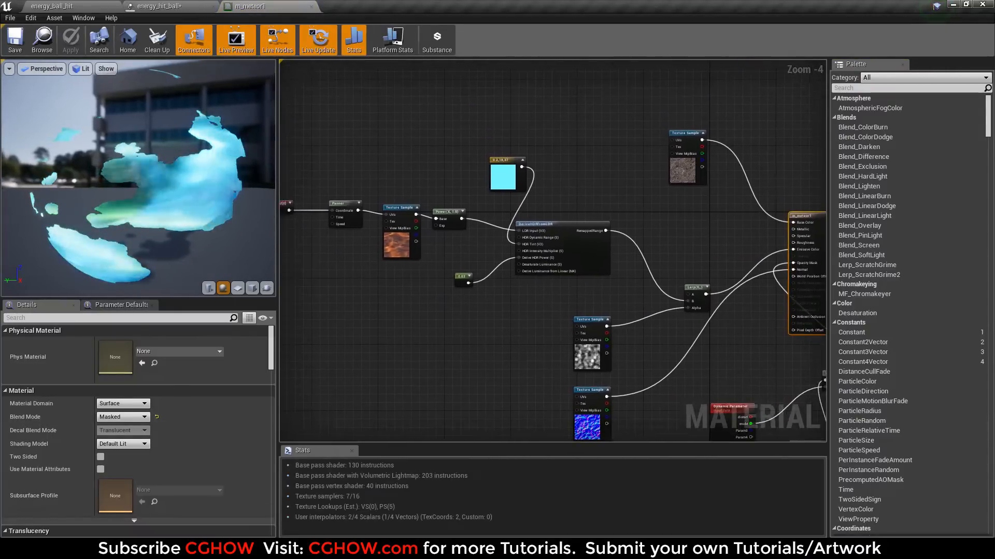
scroll(525, 339, up, 1)
right_drag(348, 233, 434, 290)
right_drag(806, 429, 521, 323)
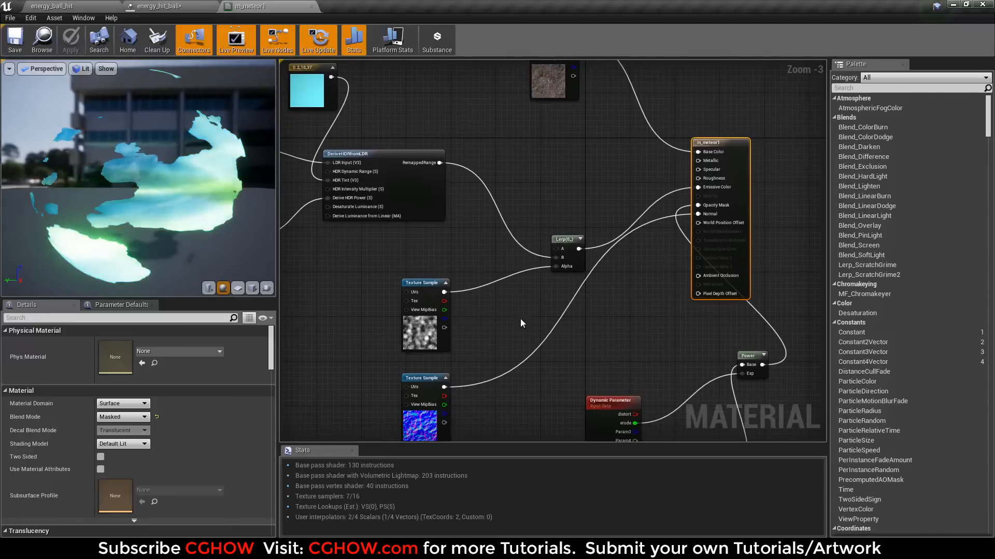
- Place the T_TileNoise texture sample above the Dynamic Parameter node, check the parameter's distort and erode names, and close m_meteor1
right_drag(643, 337, 597, 222)
drag(659, 387, 564, 225)
right_drag(566, 250, 566, 372)
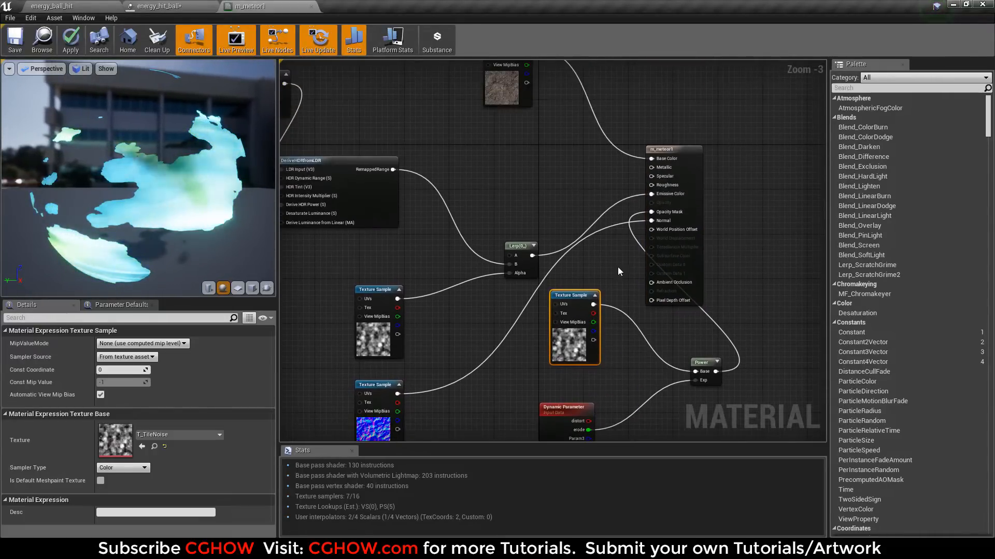
scroll(600, 381, up, 3)
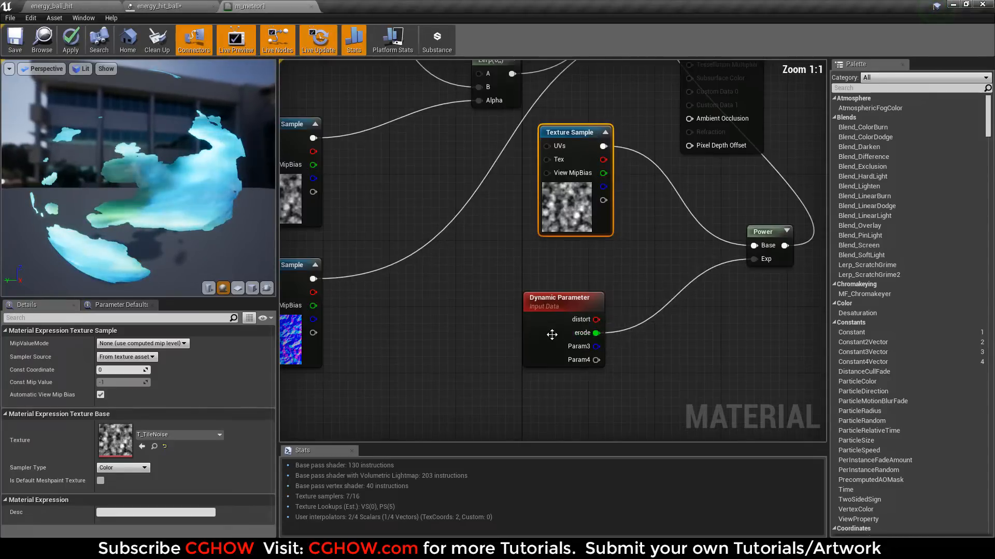
click(552, 335)
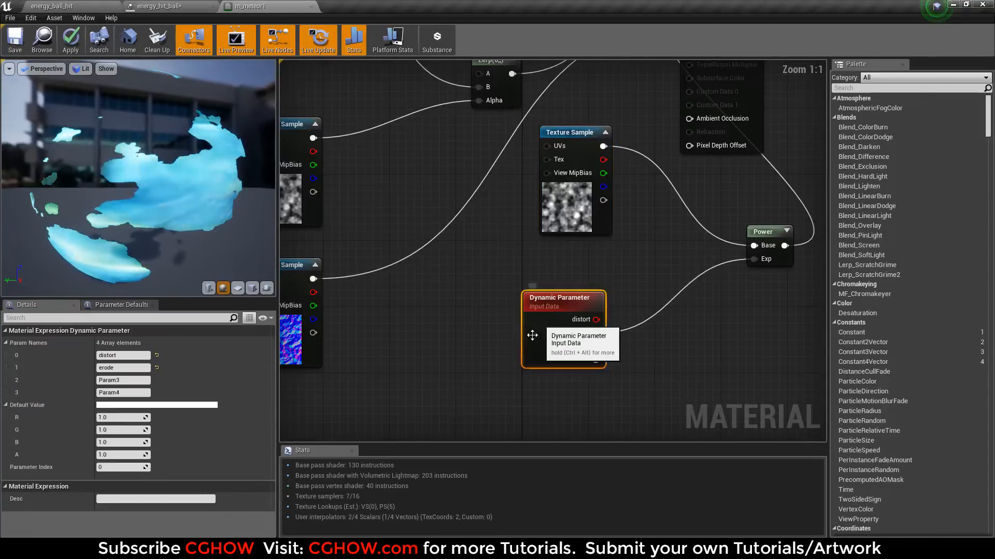
middle_click(251, 3)
click(571, 308)
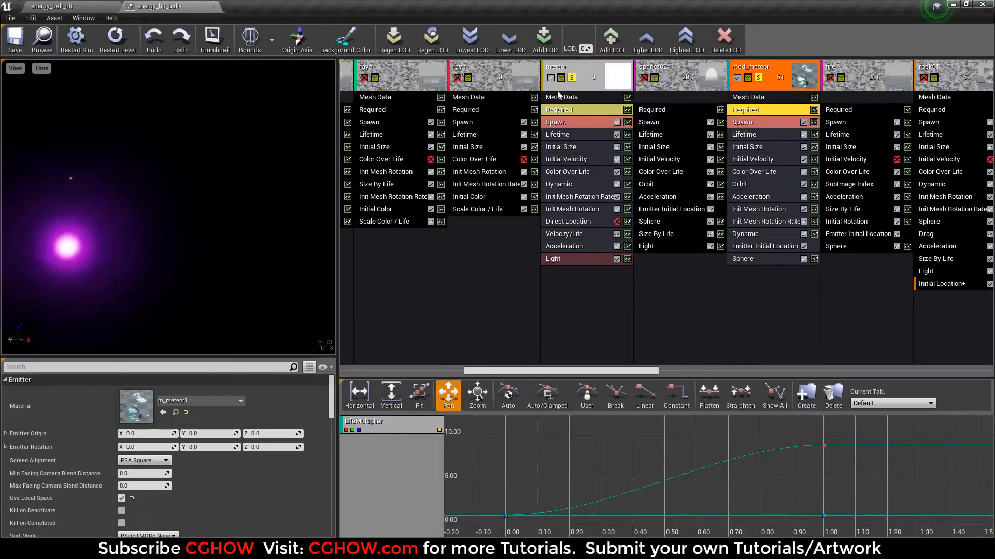
- Release the meteor solo and examine the parameter distributions in the med_meteor emitter's Dynamic module
click(625, 93)
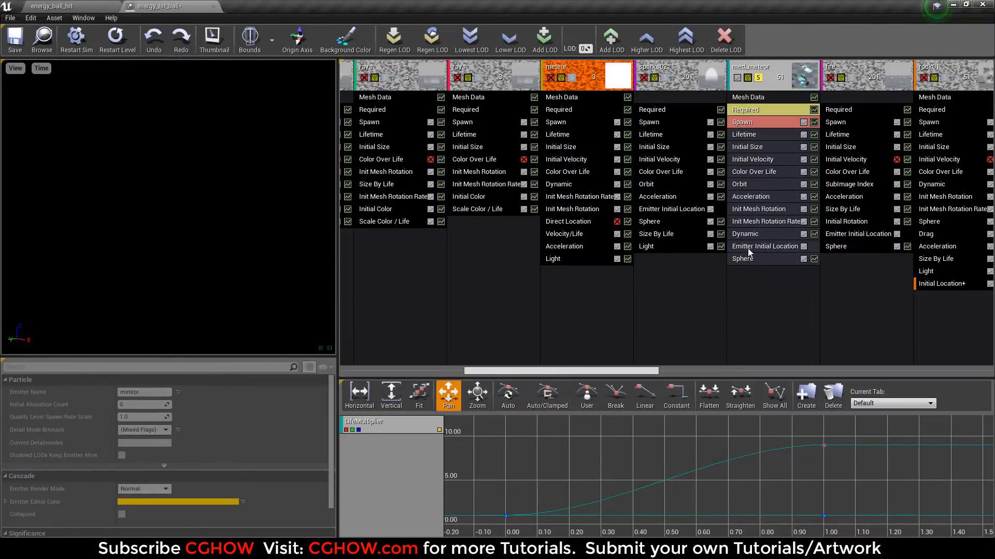
click(746, 234)
scroll(166, 443, down, 10)
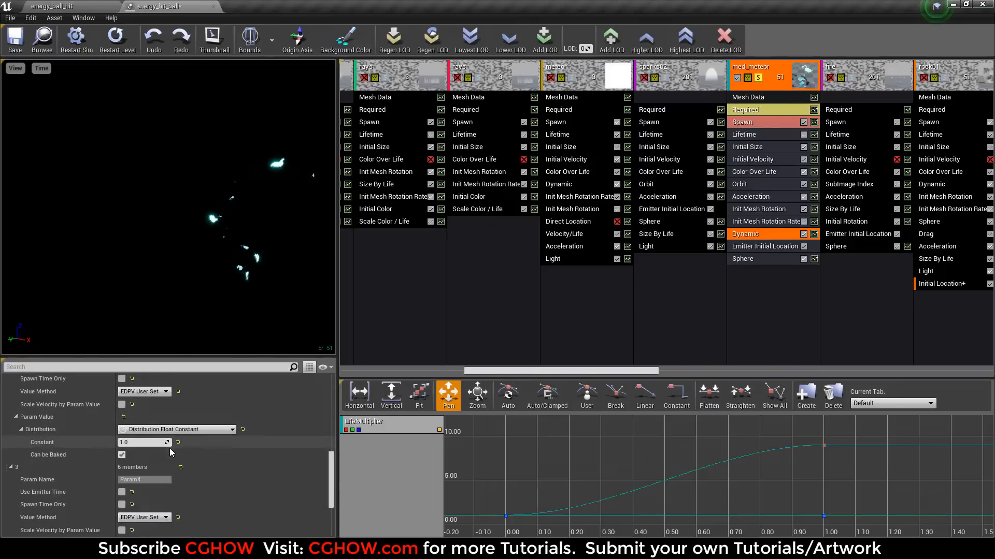
scroll(170, 448, down, 1)
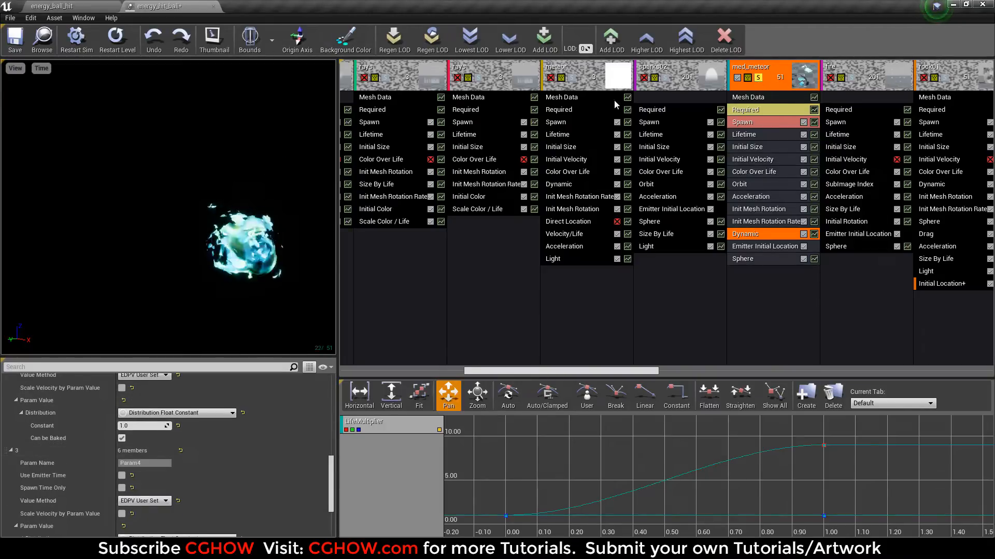
- Solo the meteor and fire emitters, release the med_meteor solo, and replay the effect to view the smoke trail
click(572, 77)
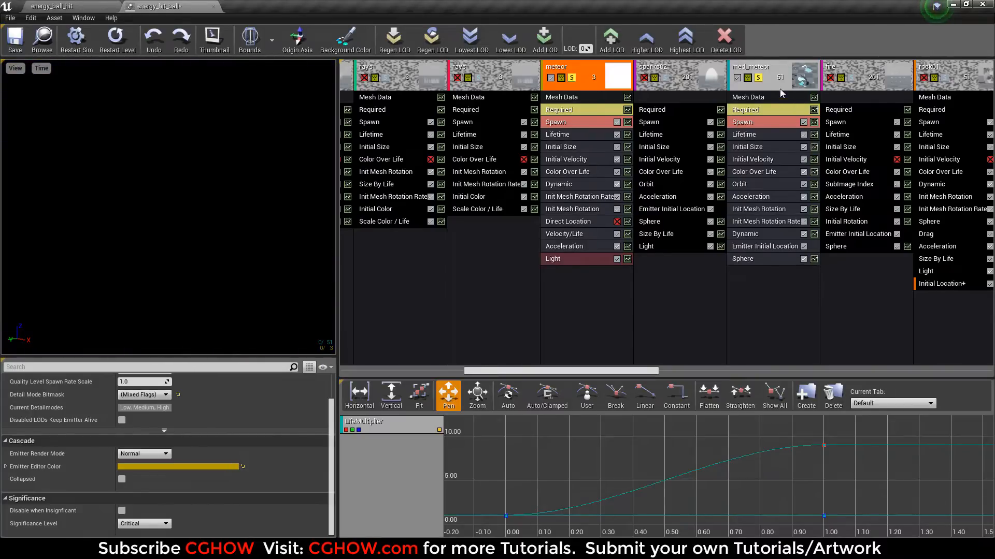
click(759, 77)
click(851, 77)
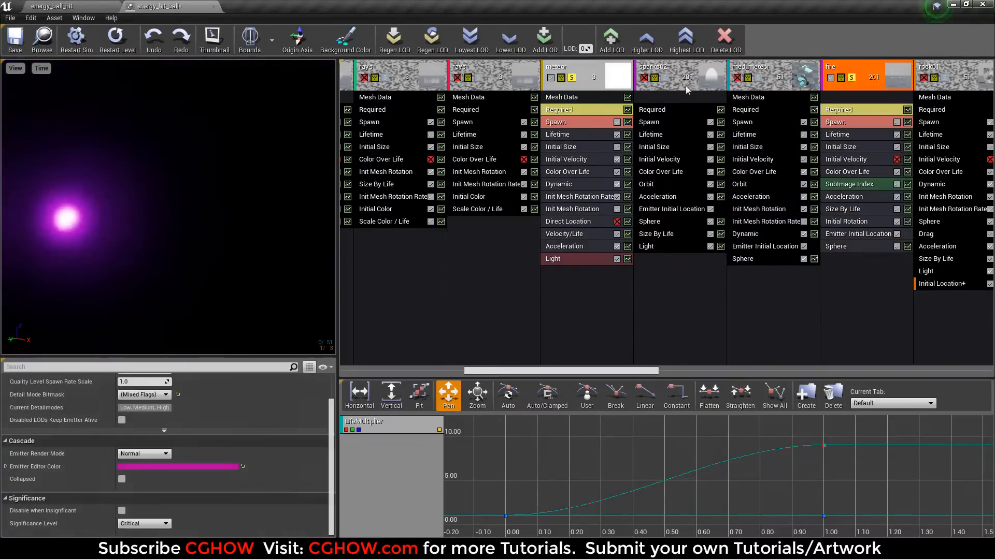
click(135, 52)
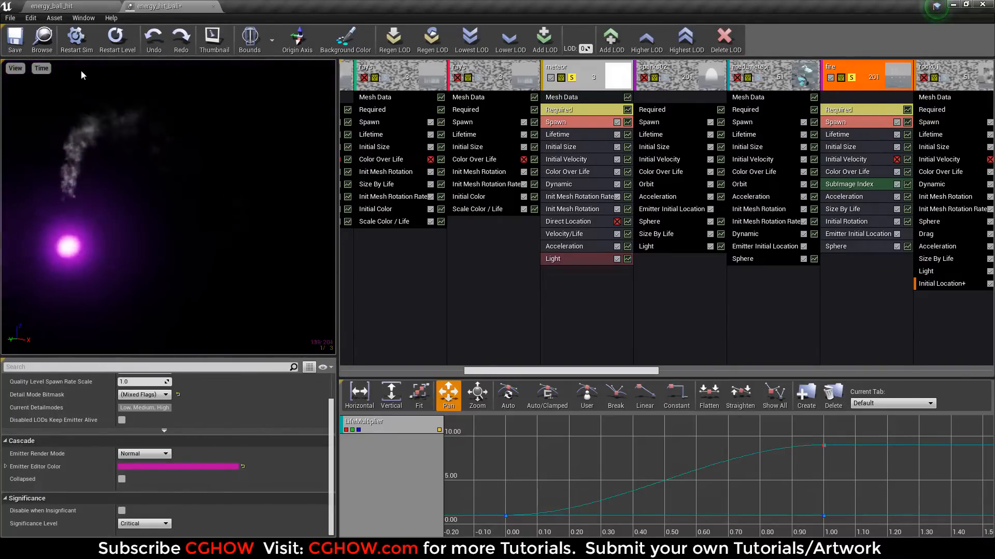
click(114, 49)
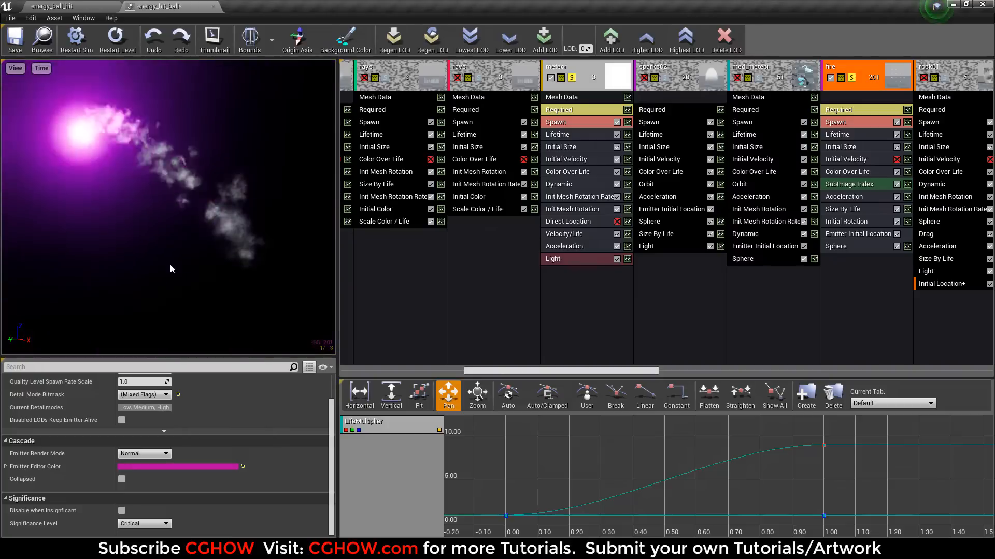
- Examine the fire emitter's Color Over Life curve points and its Required module's duration and delay settings
click(859, 173)
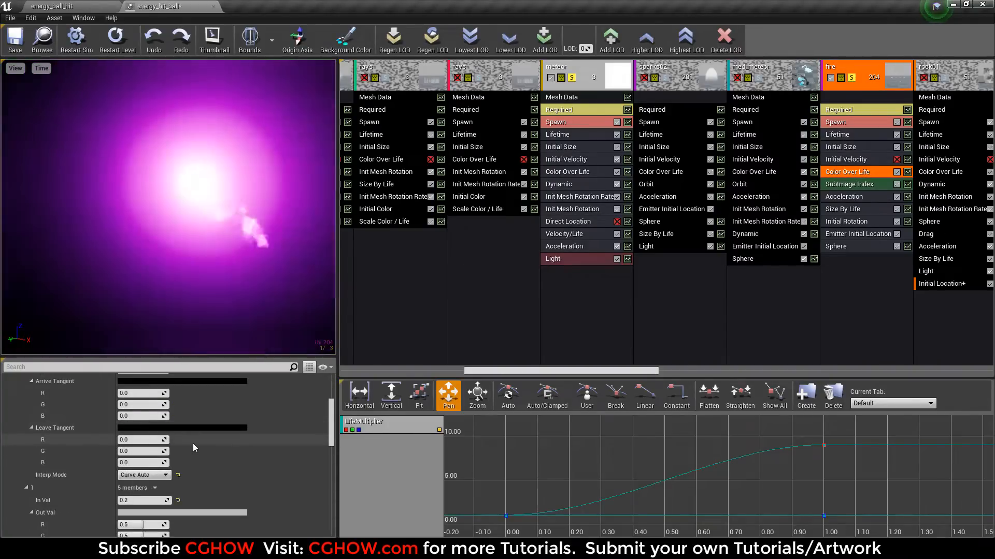
scroll(193, 444, down, 3)
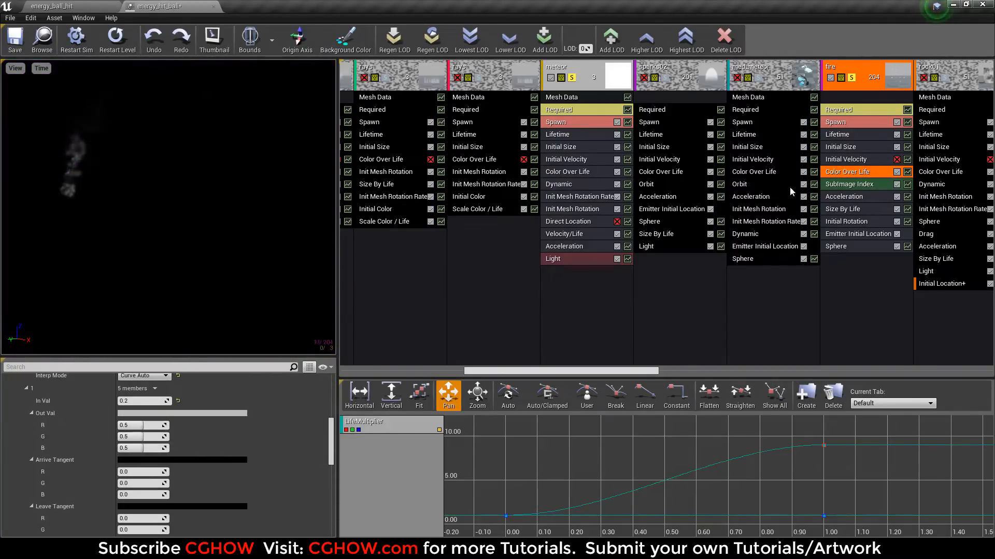
click(857, 109)
scroll(92, 477, down, 3)
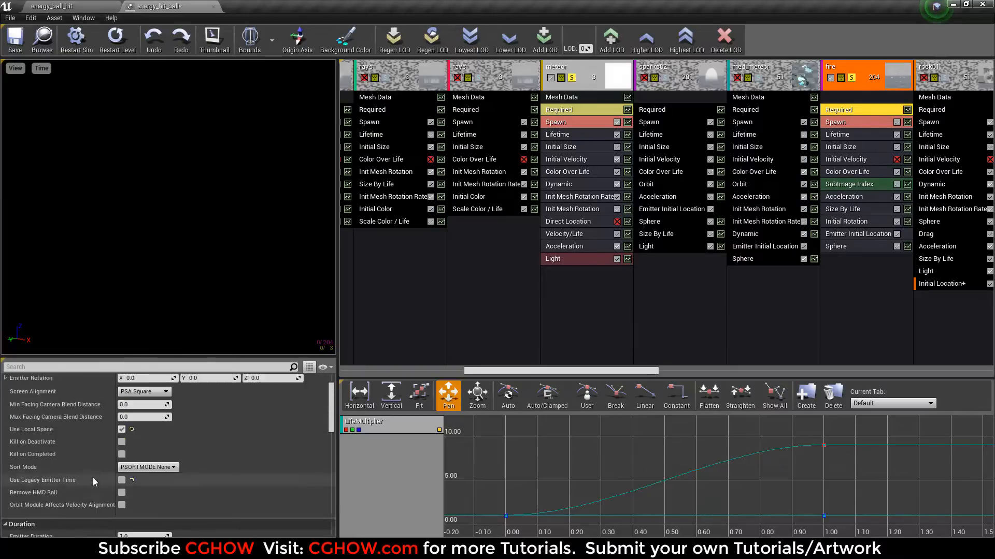
scroll(92, 478, down, 5)
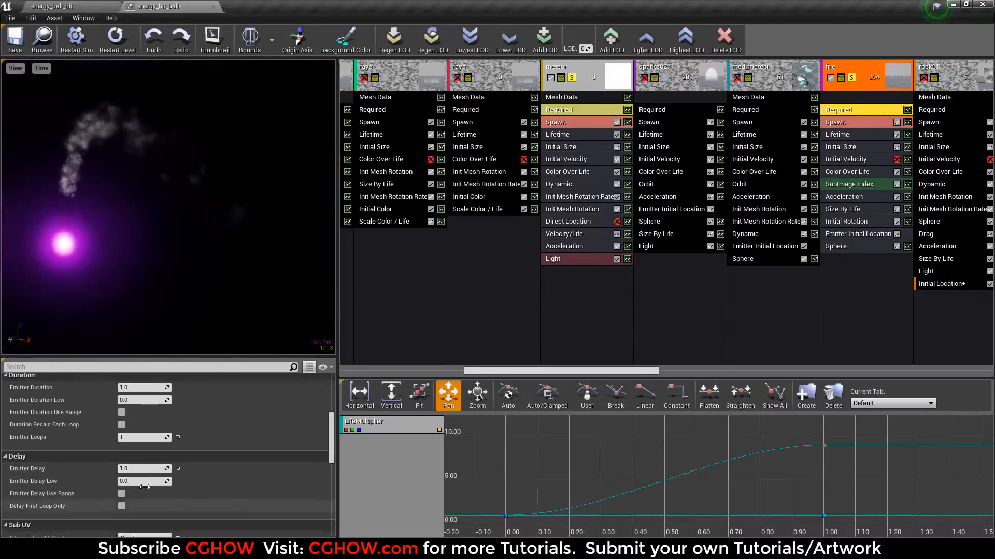
- Open the fire emitter's m_smoke01 material, view its t_smoke_subUV_4x4_01 texture, and close both assets
scroll(145, 486, up, 8)
double_click(129, 403)
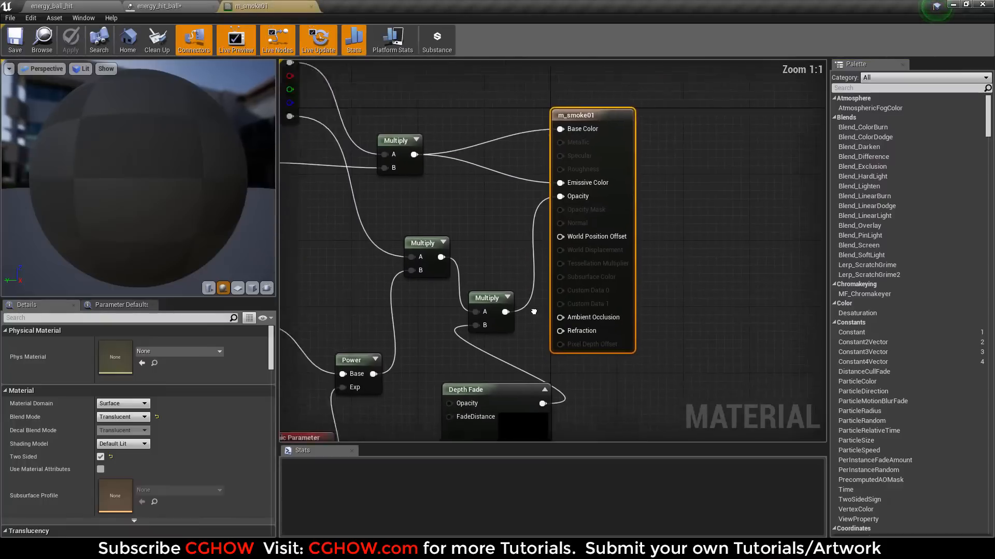
right_drag(534, 312, 743, 246)
click(423, 326)
double_click(118, 438)
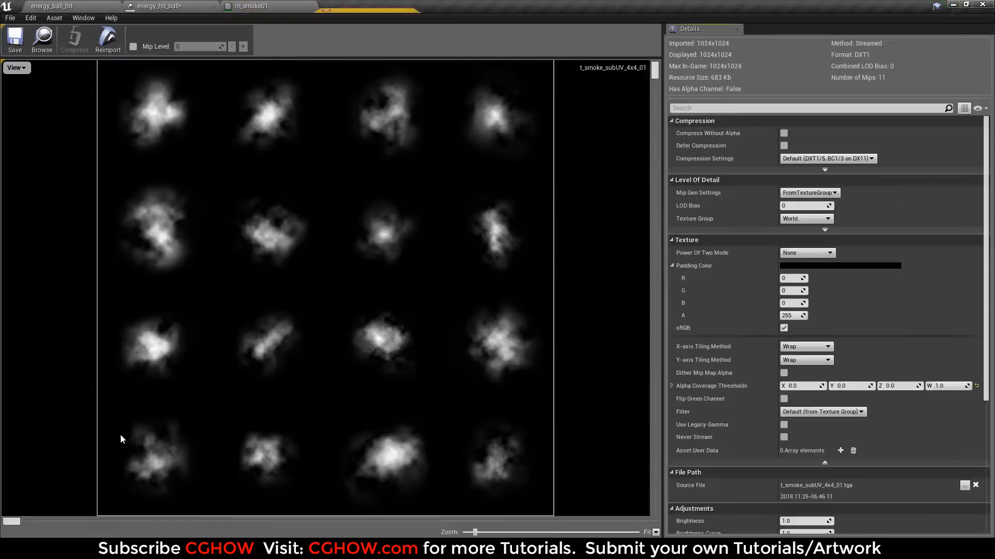
click(398, 5)
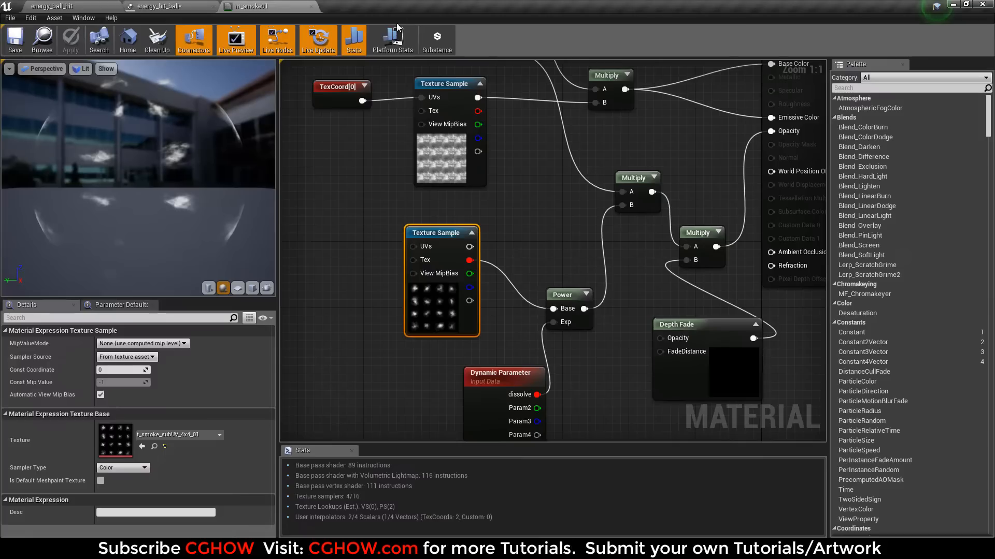
click(311, 6)
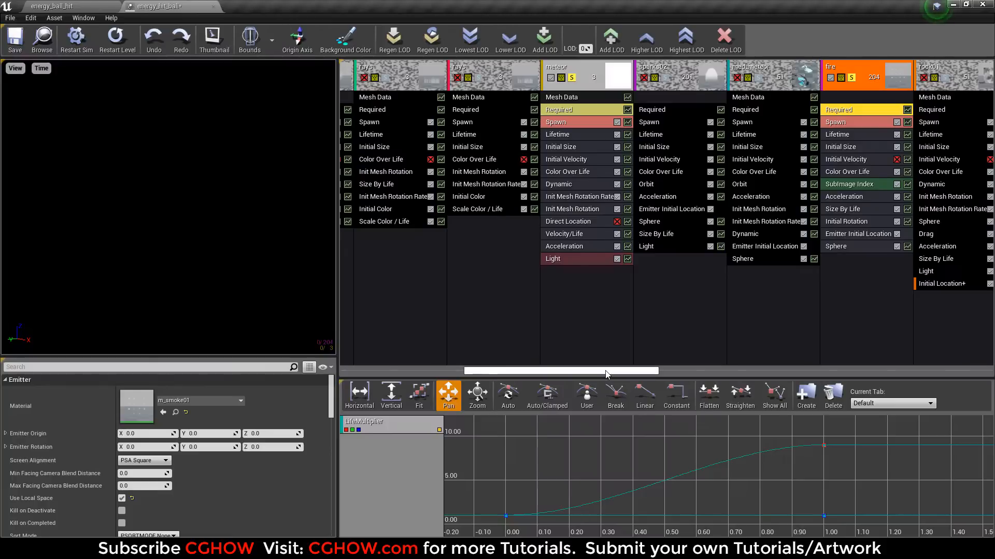
- Release the fire solo, solo the rock01 emitter alongside meteor, and replay the effect to view the rock burst
drag(606, 372, 646, 372)
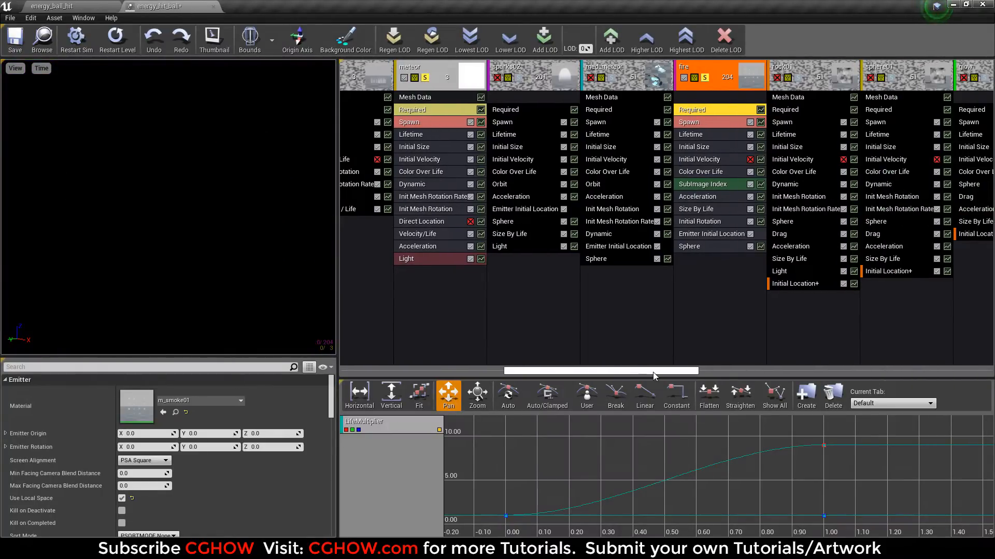
click(709, 70)
click(802, 79)
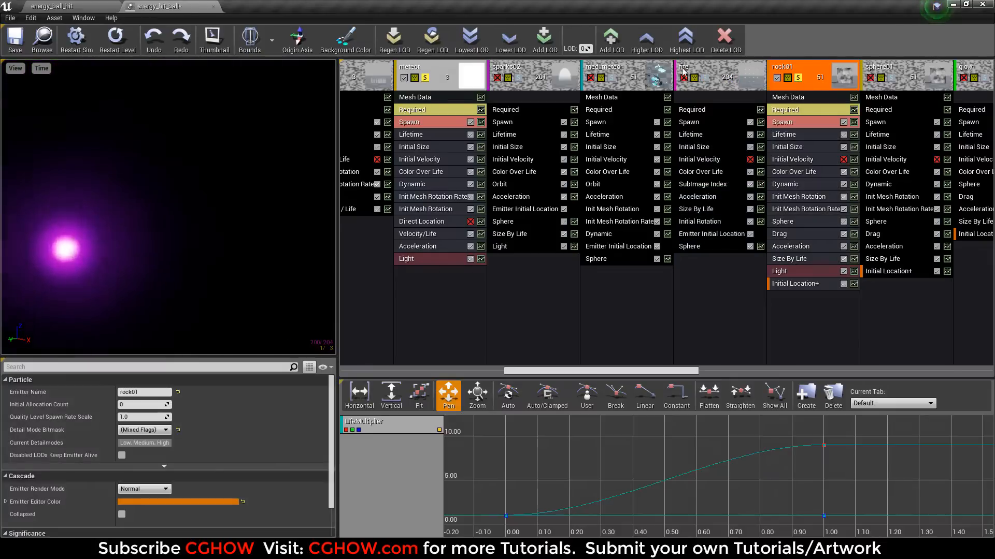
click(130, 37)
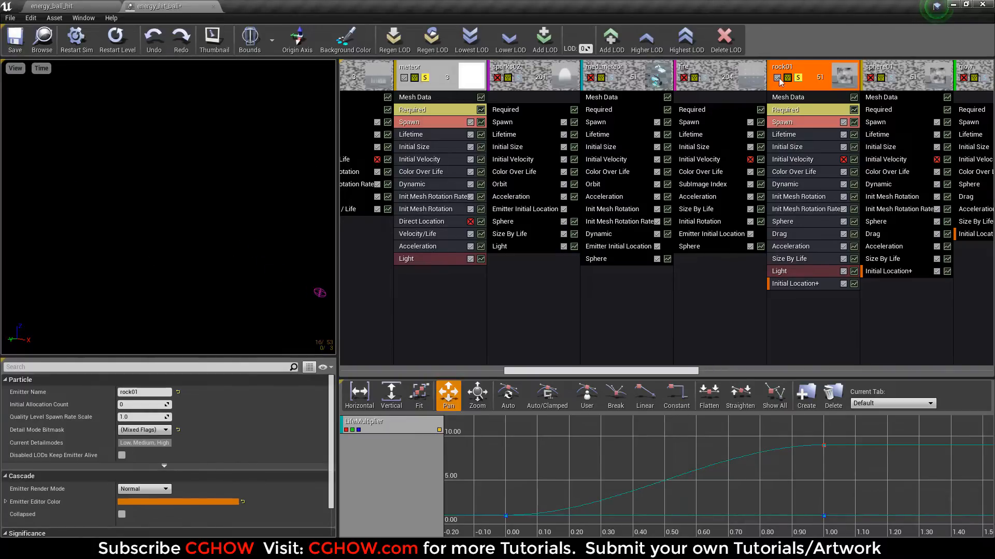
click(799, 77)
click(799, 78)
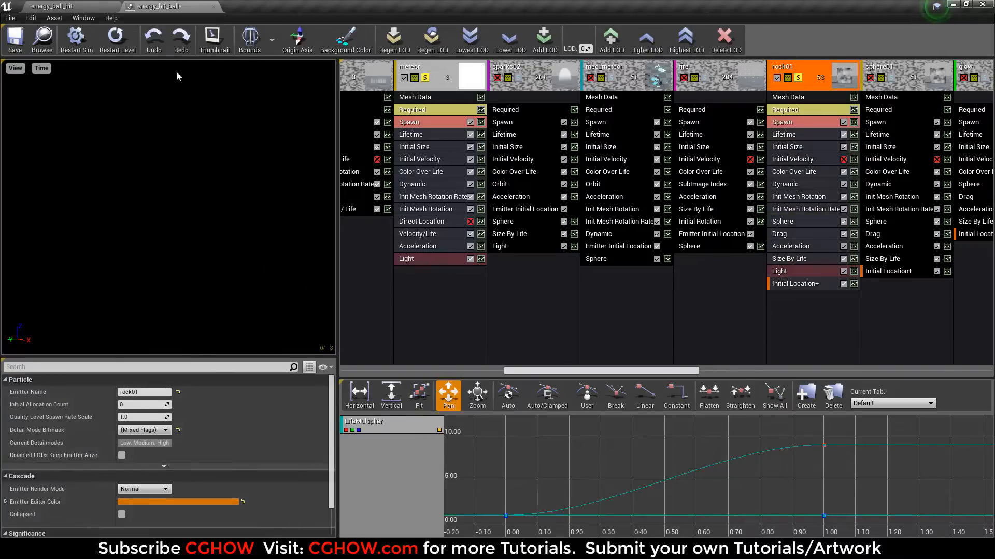
click(117, 38)
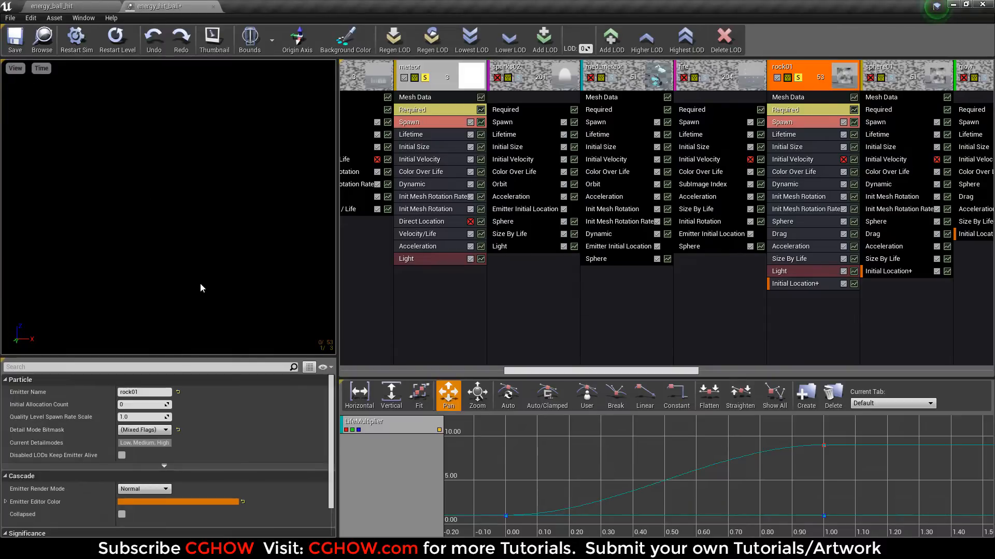
- Examine the rock01 emitter's Initial Location module and the emitter delay in its Required module
click(790, 109)
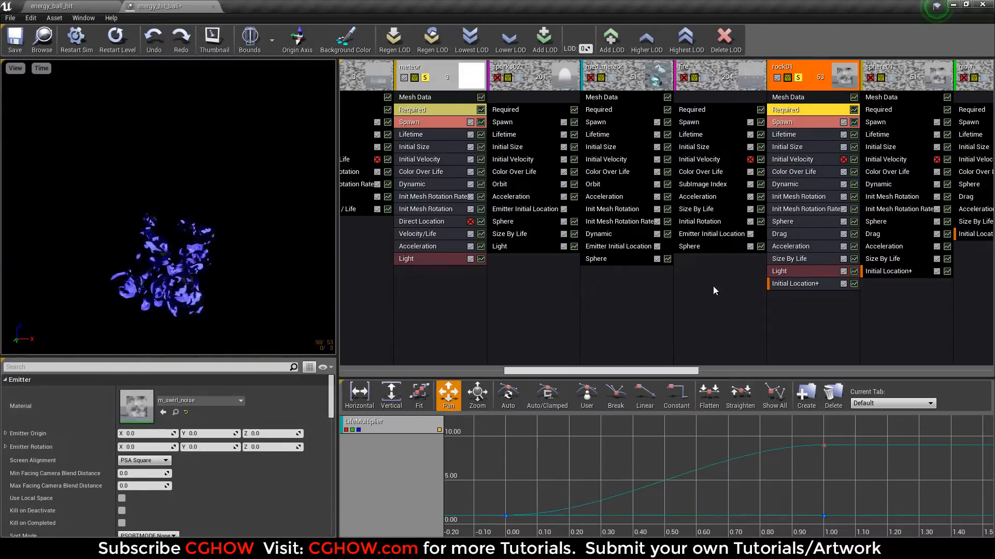
click(803, 286)
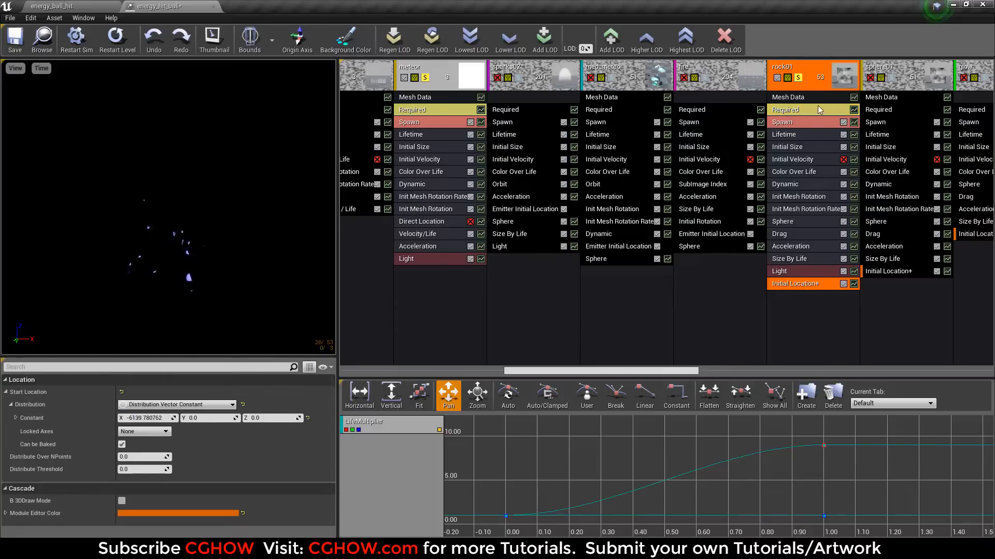
click(791, 110)
scroll(229, 436, down, 10)
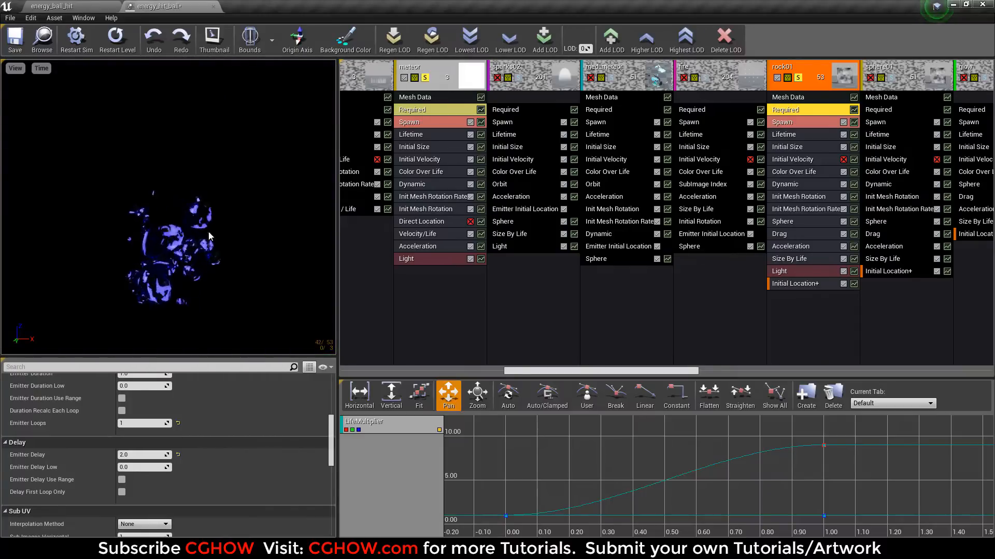
- Open the sm_debris01 mesh from the rock01 emitter's Mesh Data module, inspect its shape from several angles, and close it
click(787, 97)
scroll(138, 409, up, 5)
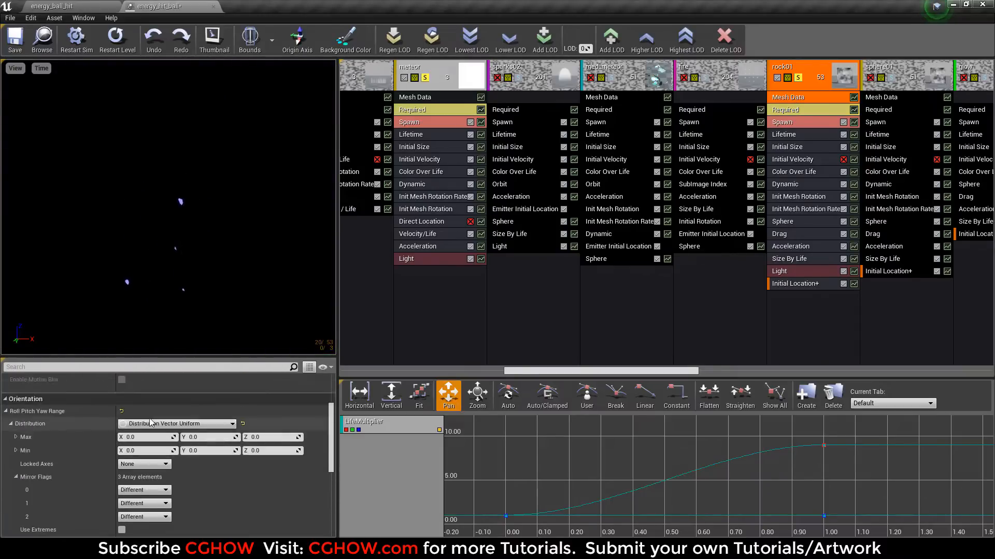
double_click(145, 411)
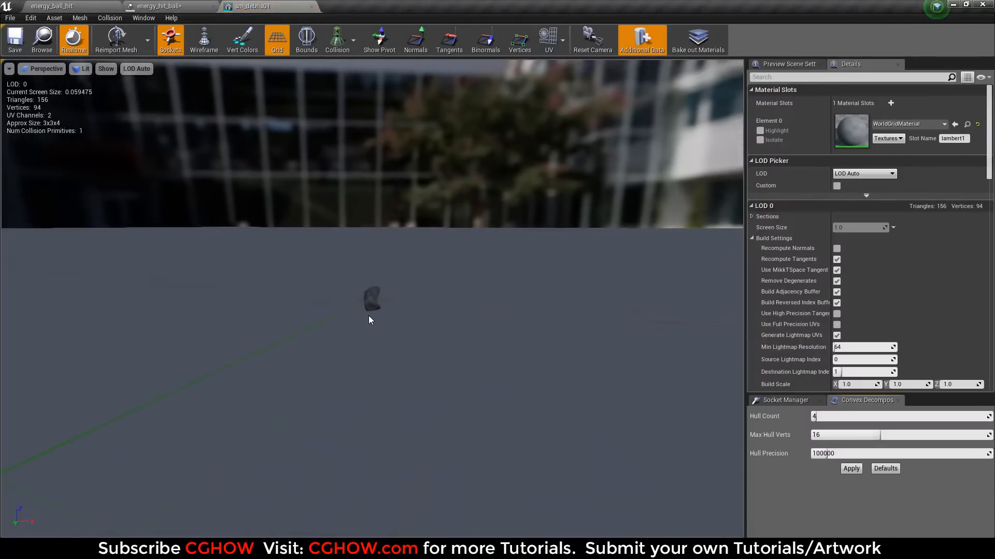
alt+drag(376, 308, 259, 337)
alt+right_drag(375, 309, 482, 309)
alt+drag(375, 309, 570, 269)
click(310, 6)
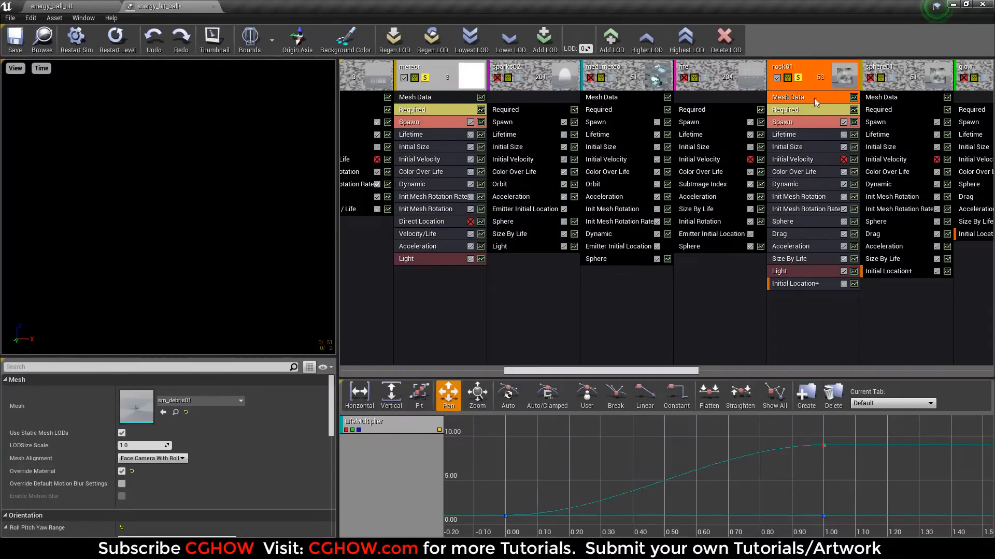
- Open the m_swirl_noise material from the rock01 emitter's Required module and inspect its node graph and preview sphere
click(799, 109)
double_click(128, 406)
right_drag(400, 319, 653, 273)
scroll(653, 274, down, 2)
right_drag(446, 285, 512, 407)
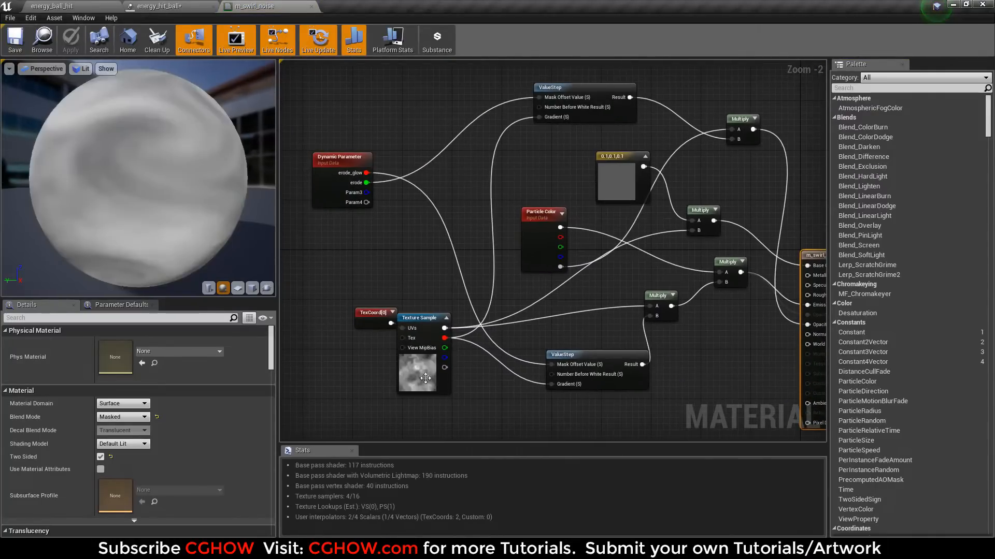
drag(157, 217, 187, 290)
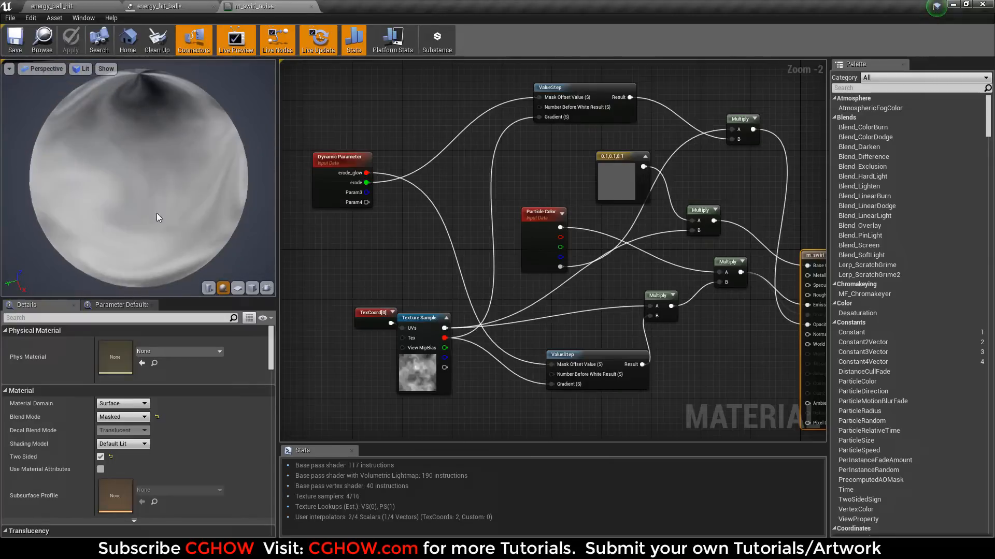
- View the swirl_noise texture used by the material's Texture Sample, close it, and return to the energy_hit_ball particle system
click(396, 366)
double_click(107, 440)
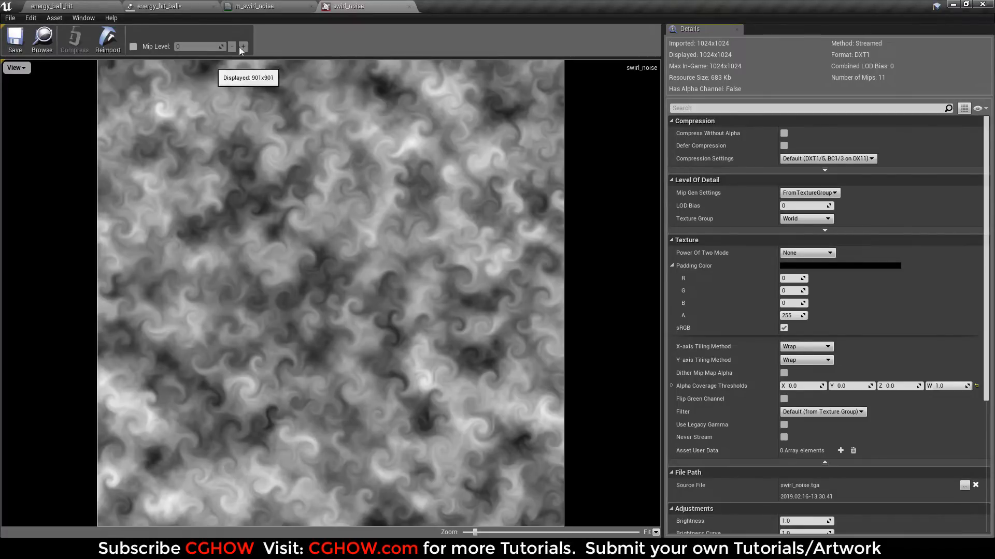
middle_click(348, 2)
click(150, 5)
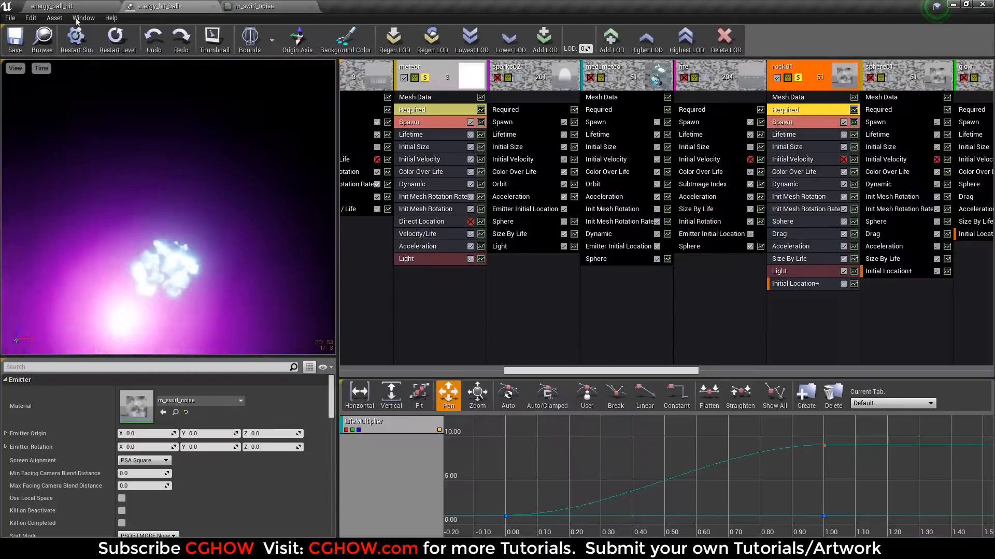
- Release the rock01 and meteor solos to view the full effect, and solo both emitters again
click(805, 84)
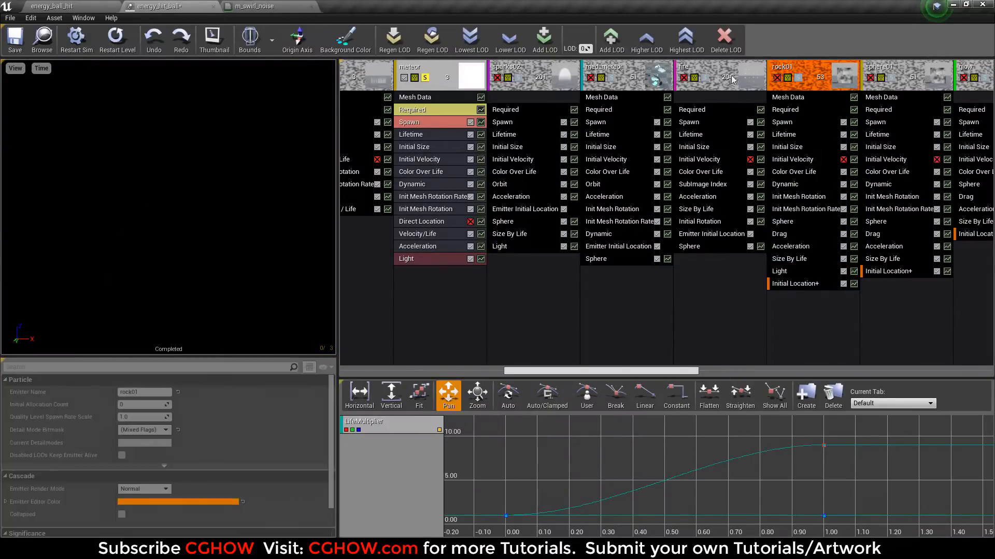
click(425, 77)
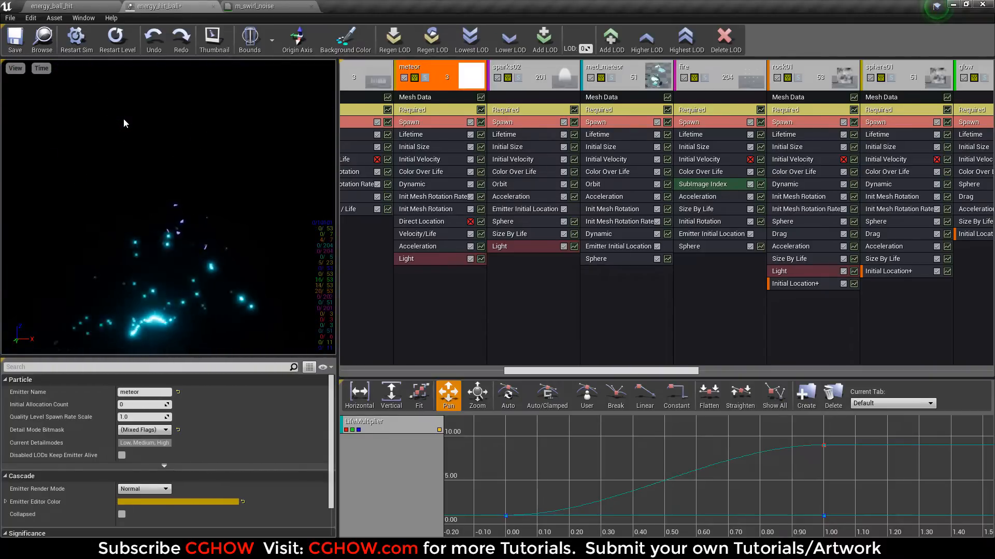
click(425, 77)
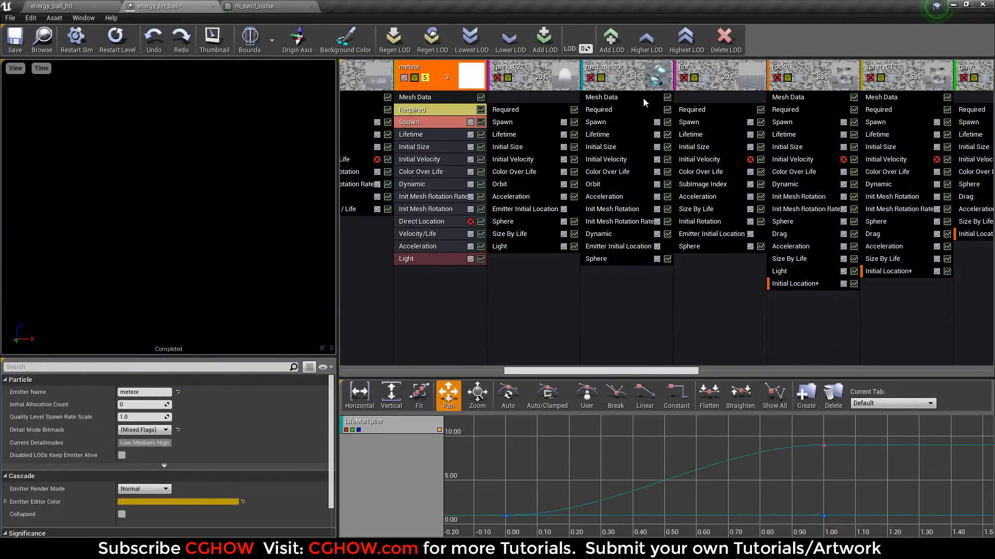
click(798, 78)
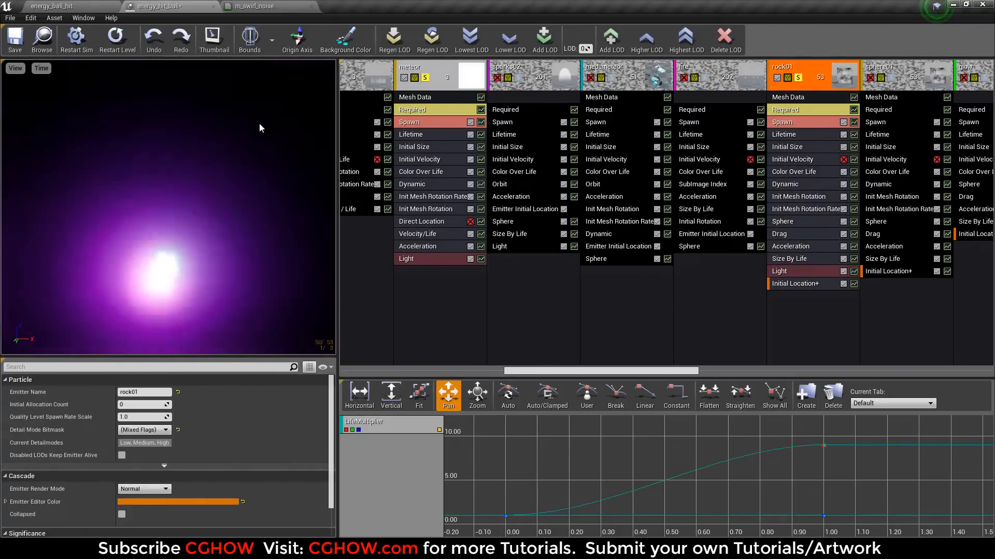
- Examine the rock01 emitter's Mesh Data, Required, Light and Dynamic modules
click(787, 97)
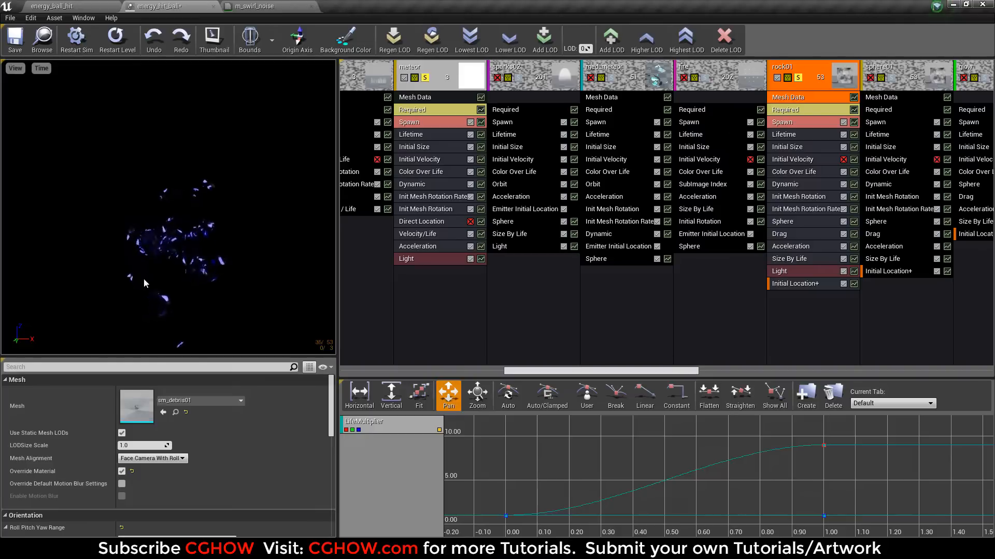
click(784, 110)
click(798, 269)
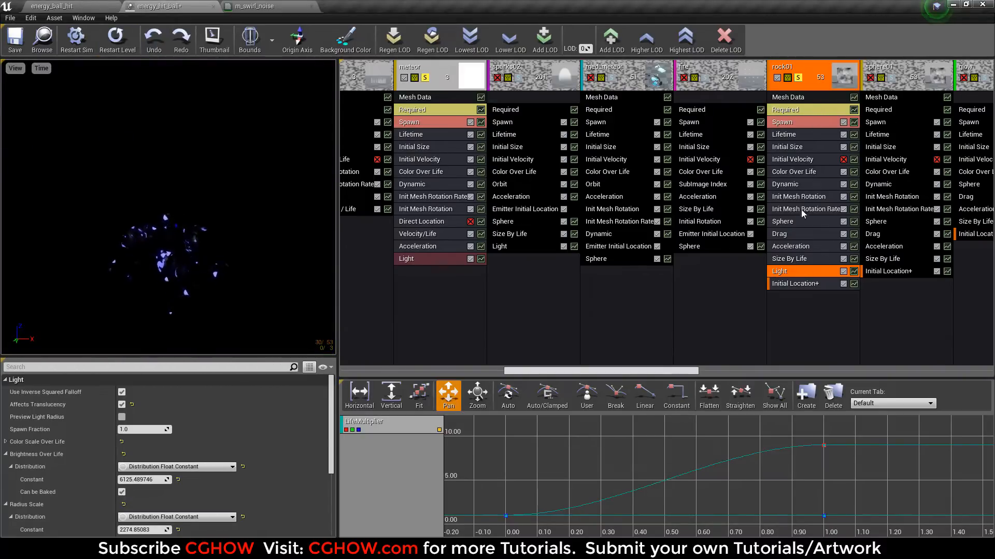
click(784, 184)
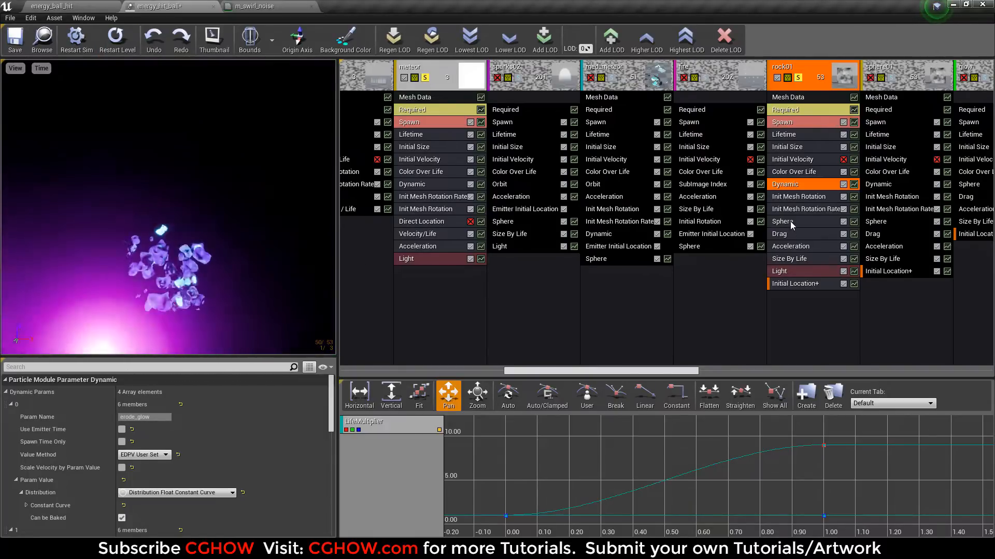
- Examine the rock01 emitter's Sphere velocity, Acceleration and Dynamic settings while replaying the effect
click(791, 221)
scroll(223, 472, down, 5)
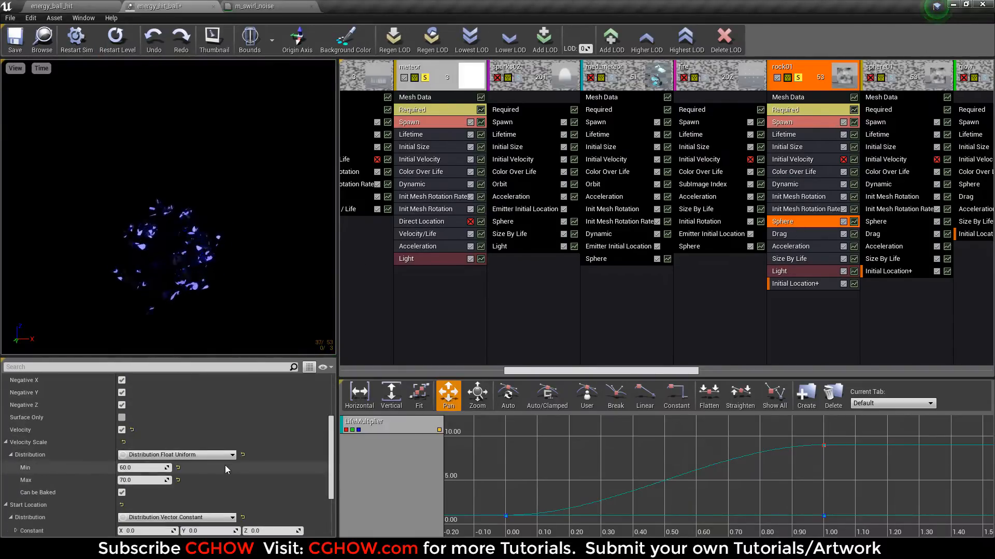
click(115, 39)
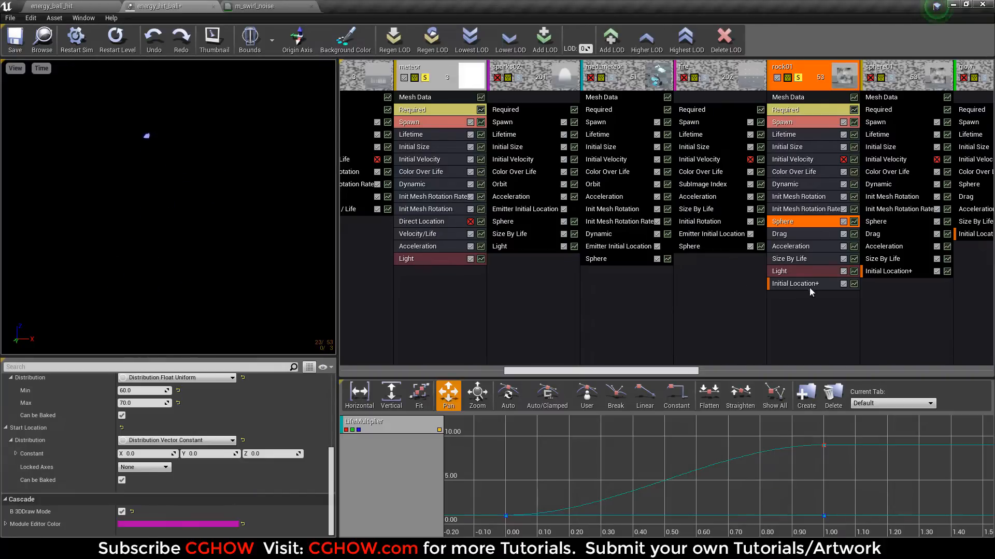
click(805, 248)
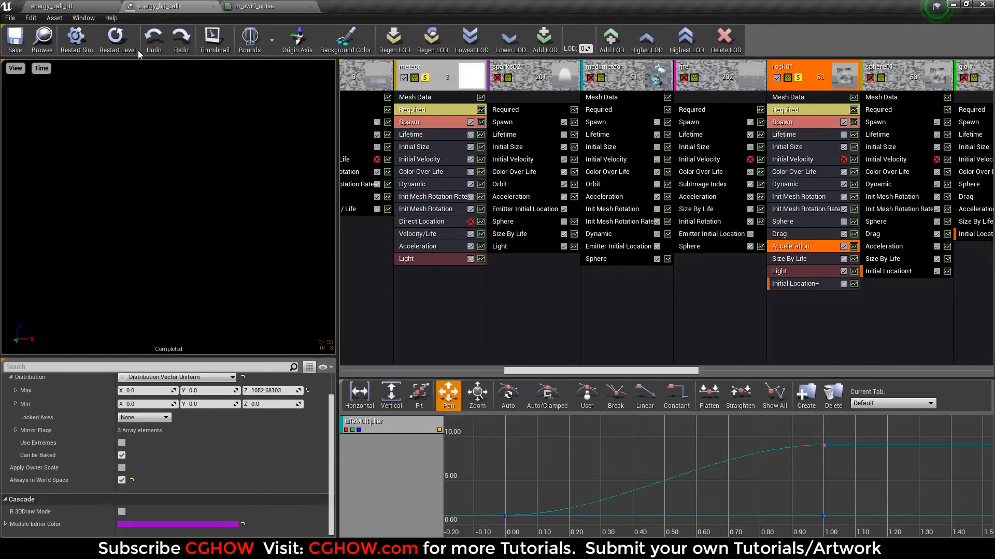
click(121, 50)
click(801, 184)
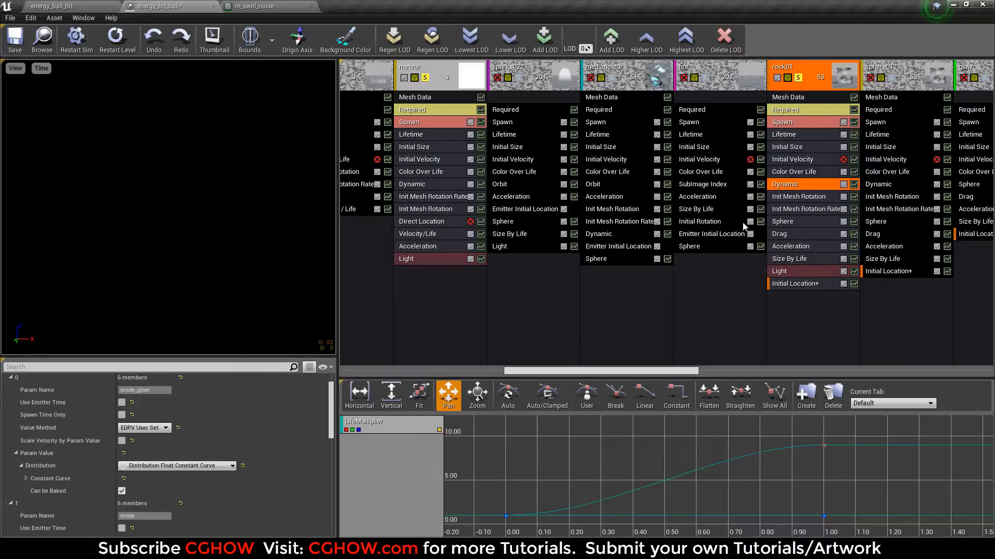
- Switch the solo from rock01 to sphere01 alongside meteor and view the sphere01 emitter's Mesh Data module
drag(674, 372, 703, 370)
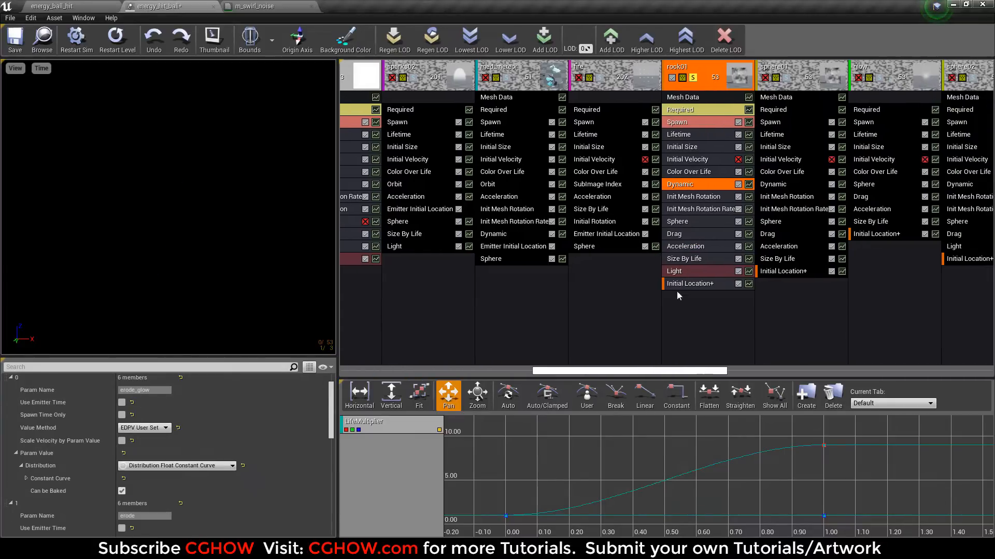
click(694, 79)
click(786, 78)
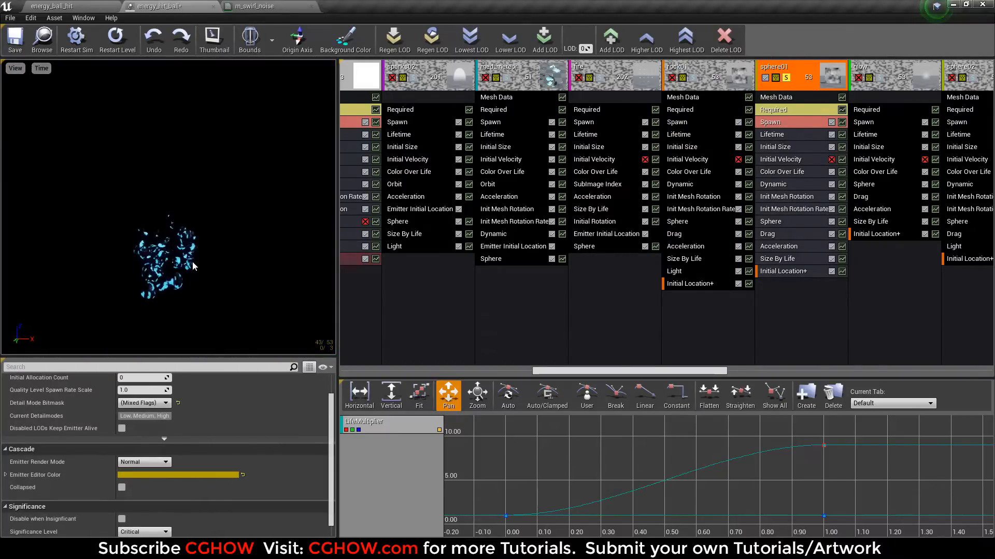
click(772, 97)
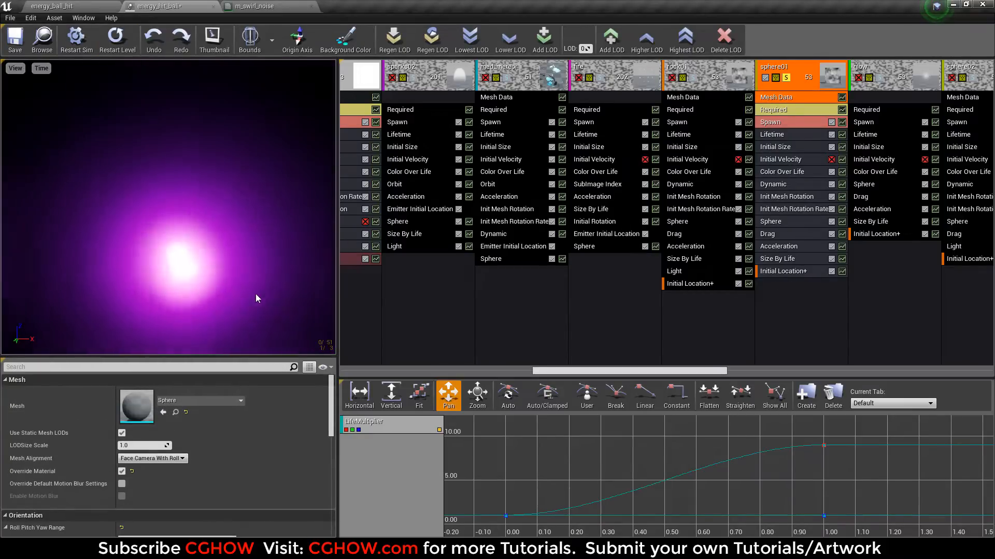
- Switch the solo from sphere01 to glow and view the material in the glow emitter's Required module
click(787, 80)
click(876, 81)
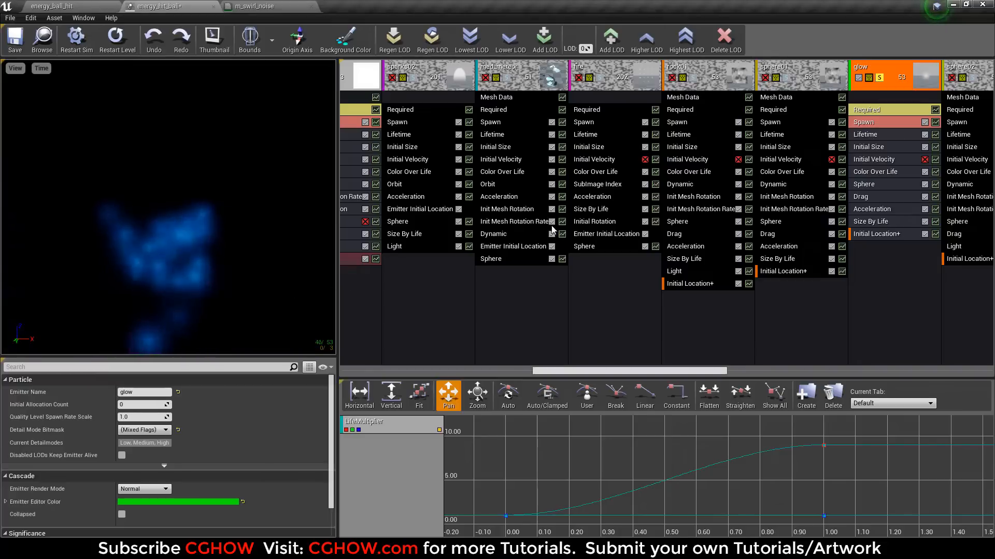
click(877, 110)
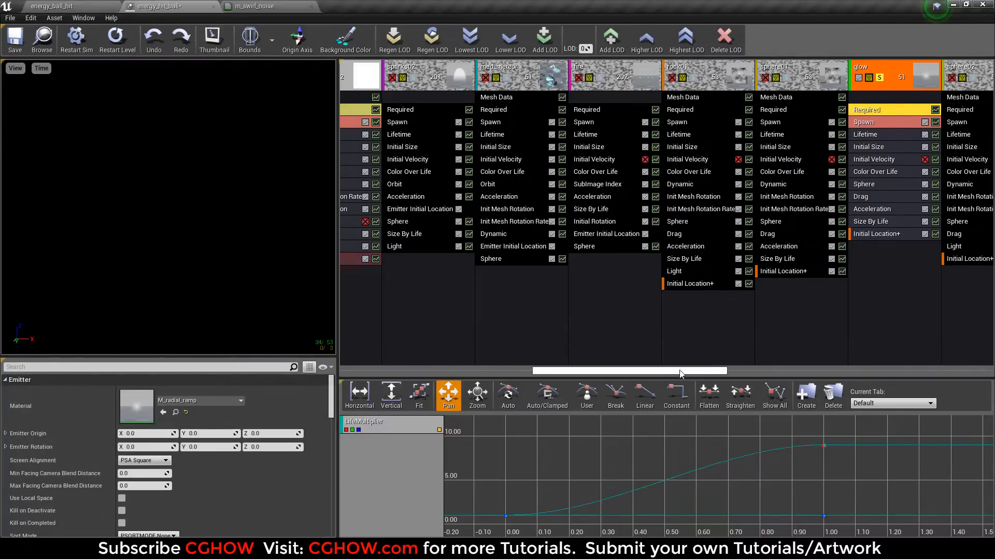
- Switch the solo from glow to sphere02, replay the effect, and examine the sphere02 emitter's Drag module
drag(684, 371, 776, 371)
click(540, 78)
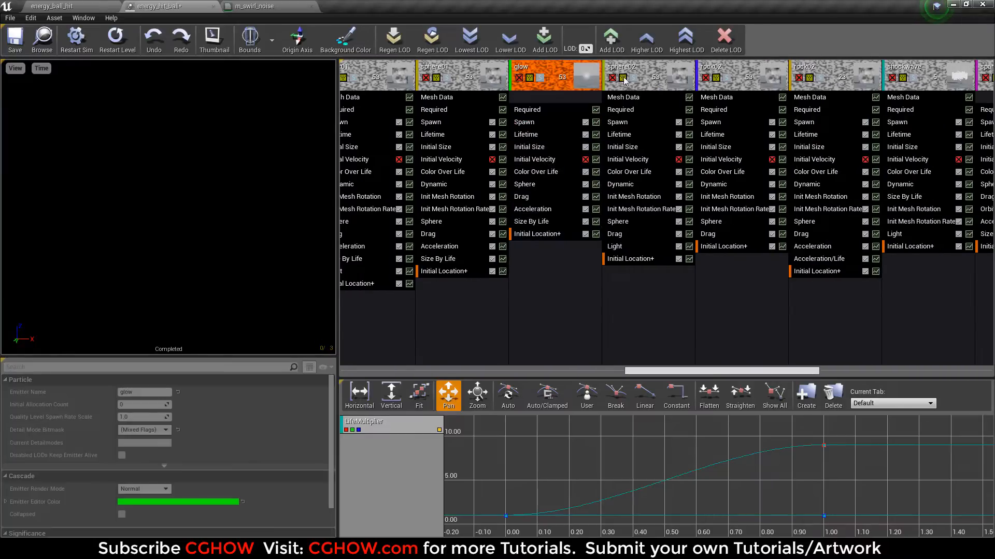
click(633, 78)
click(128, 45)
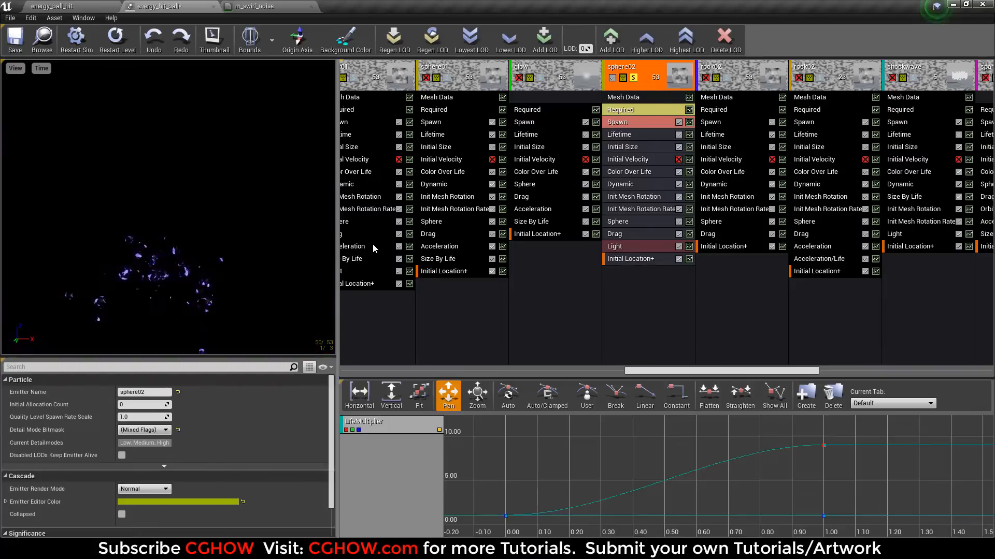
click(115, 39)
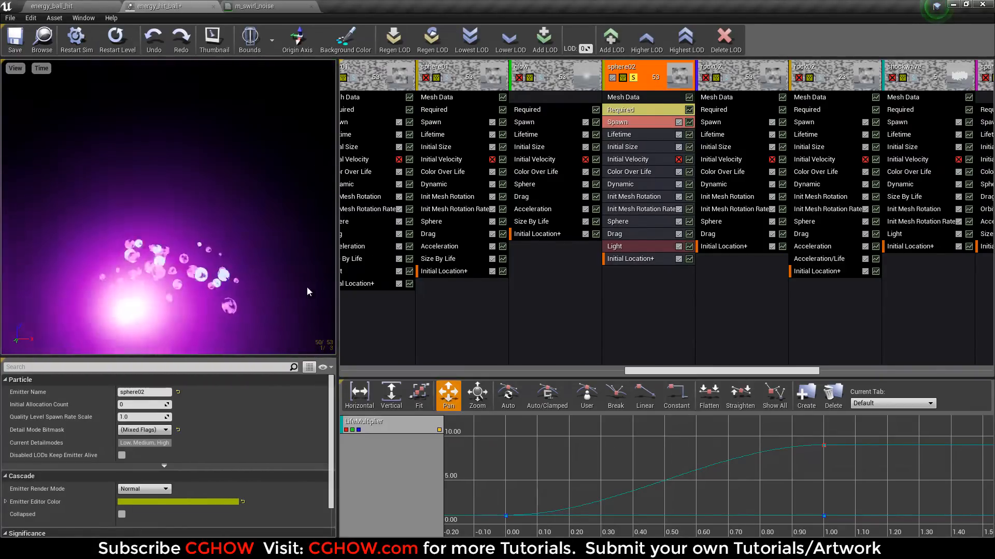
click(621, 235)
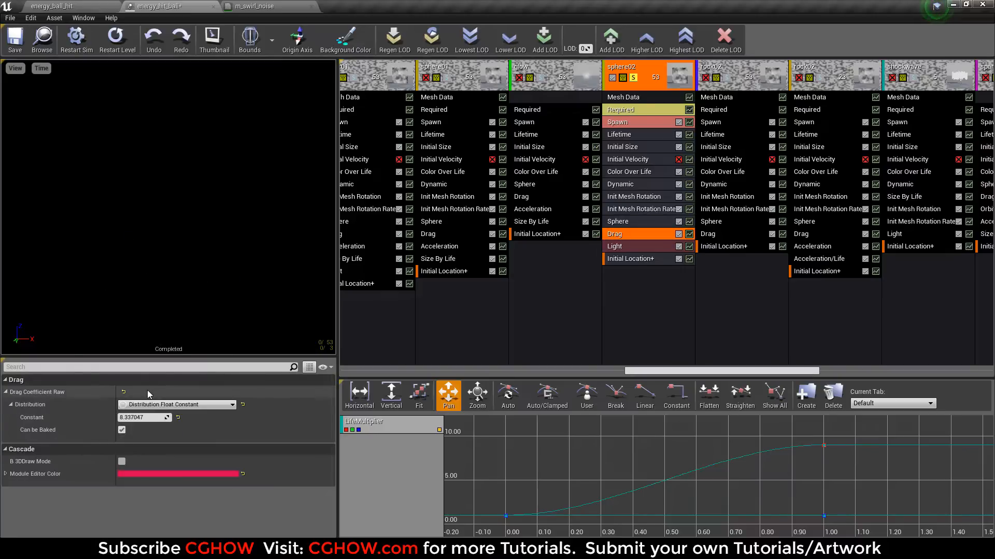
click(121, 40)
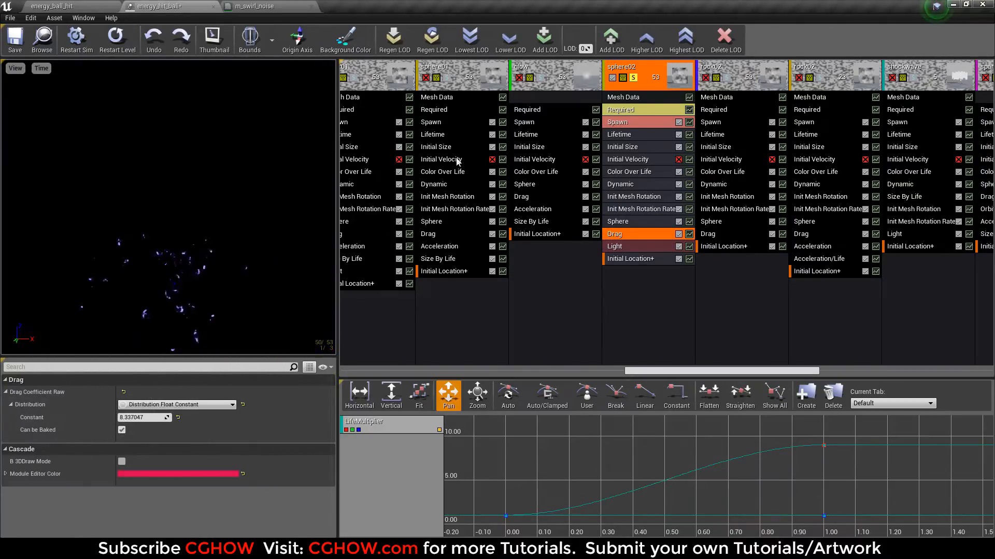
- Switch the solo from sphere02 to the first rock02 emitter and examine its Drag module while replaying the effect
click(635, 78)
click(726, 78)
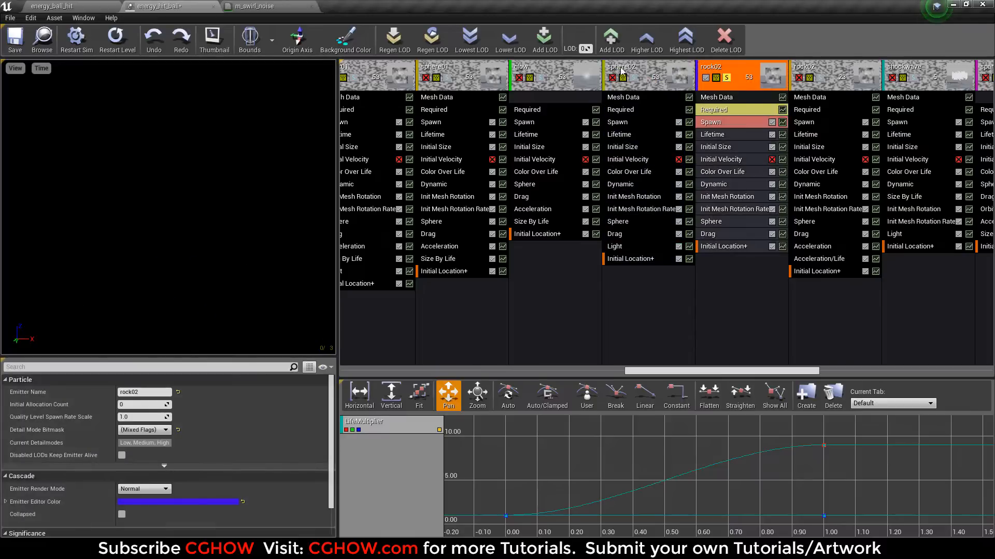
click(116, 39)
click(709, 234)
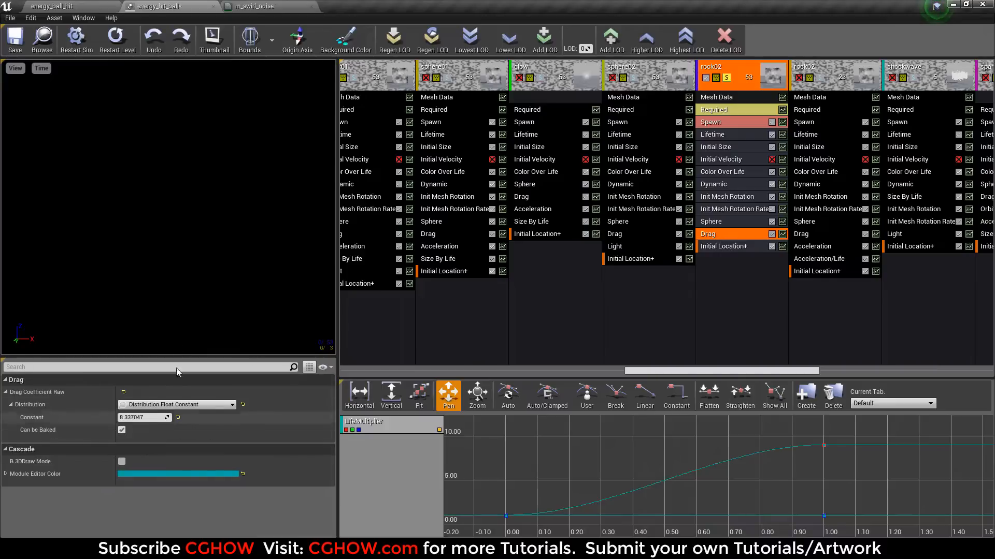
click(117, 39)
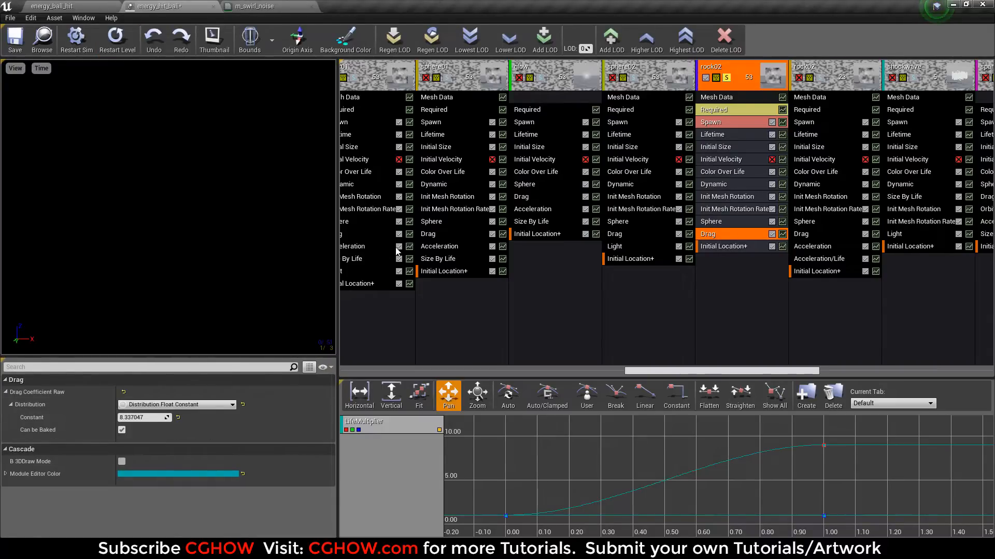
- Switch the solo to the second rock02 emitter and examine its Sphere and Color Over Life modules
click(727, 78)
click(820, 78)
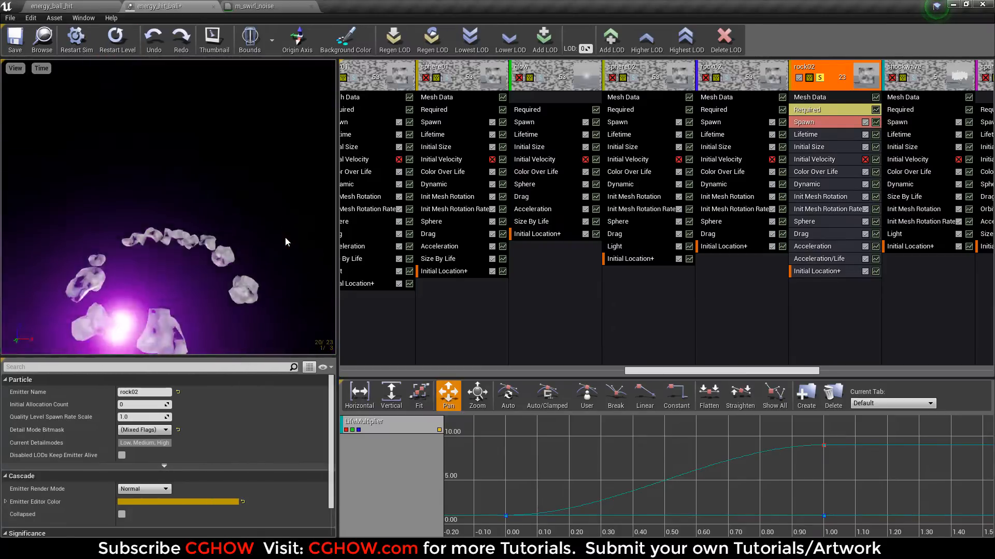
click(822, 223)
scroll(119, 436, down, 1)
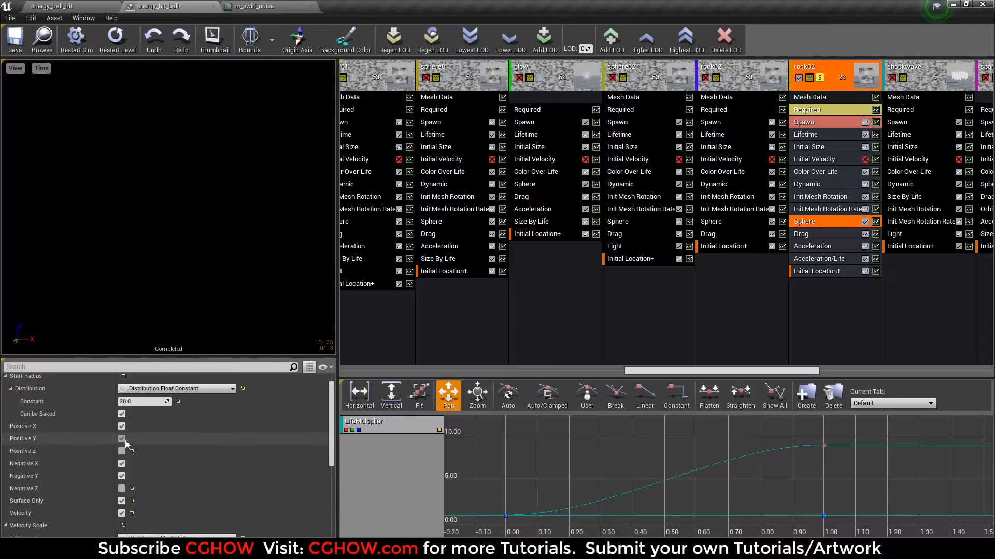
scroll(114, 438, down, 1)
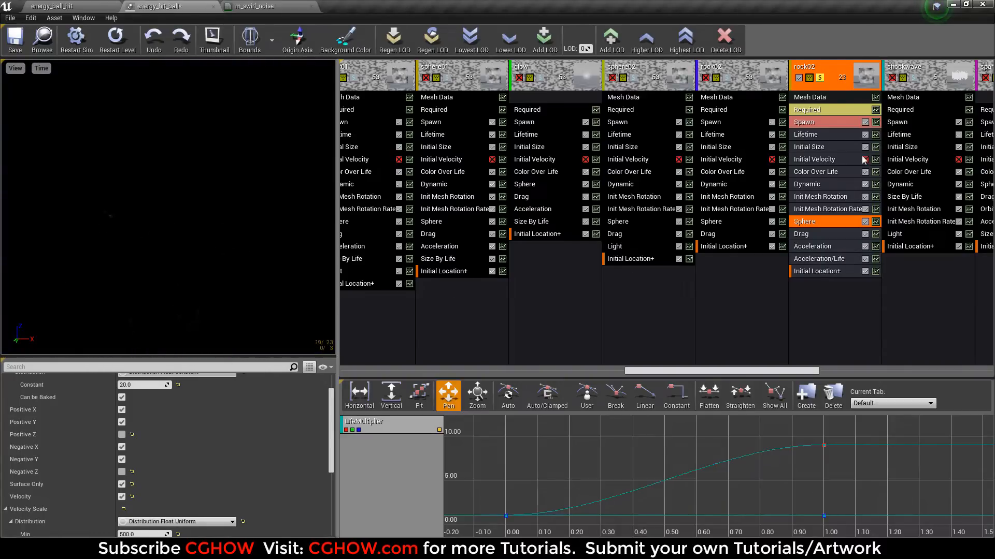
click(830, 175)
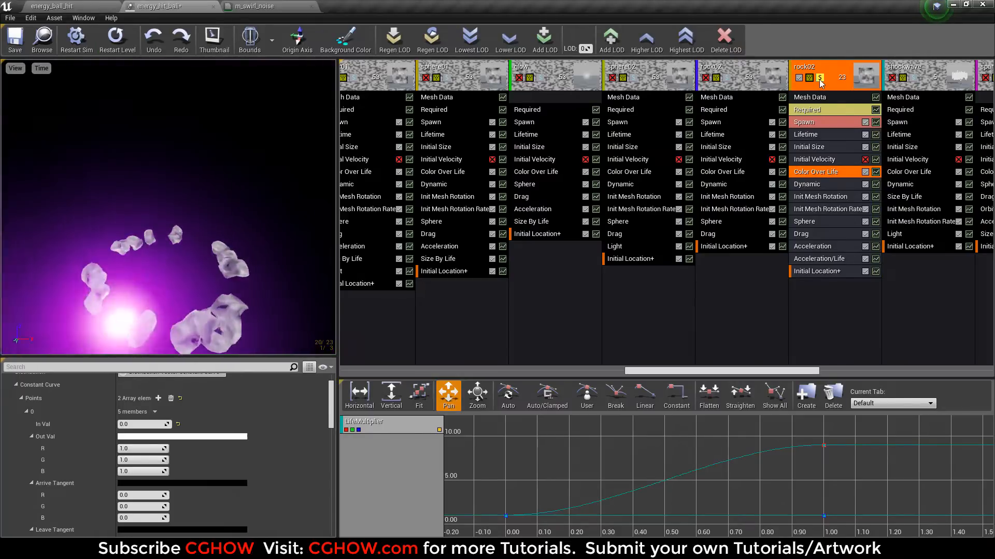
- Switch the solo from rock02 to shockwave and examine the shockwave emitter's Mesh Data and Initial Size modules
click(869, 82)
click(917, 78)
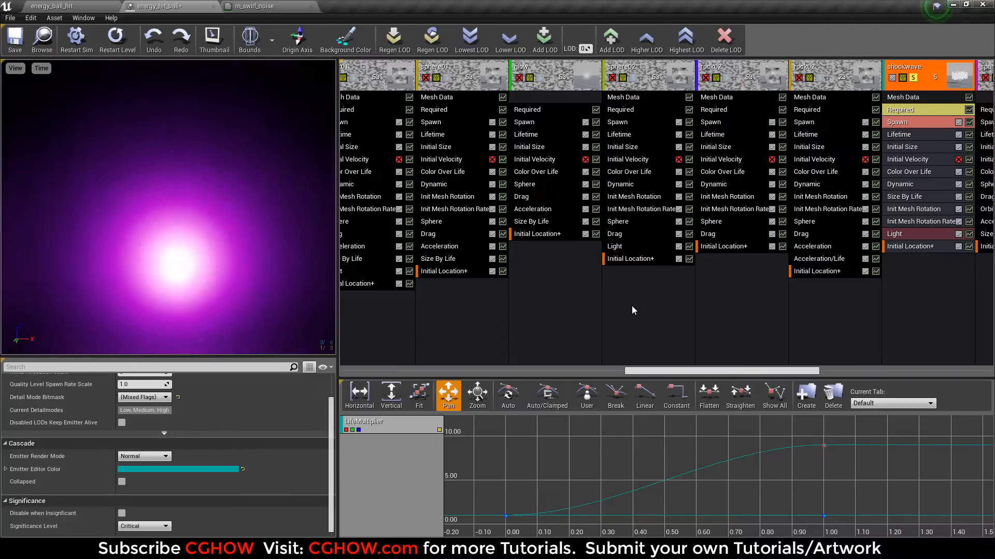
click(910, 98)
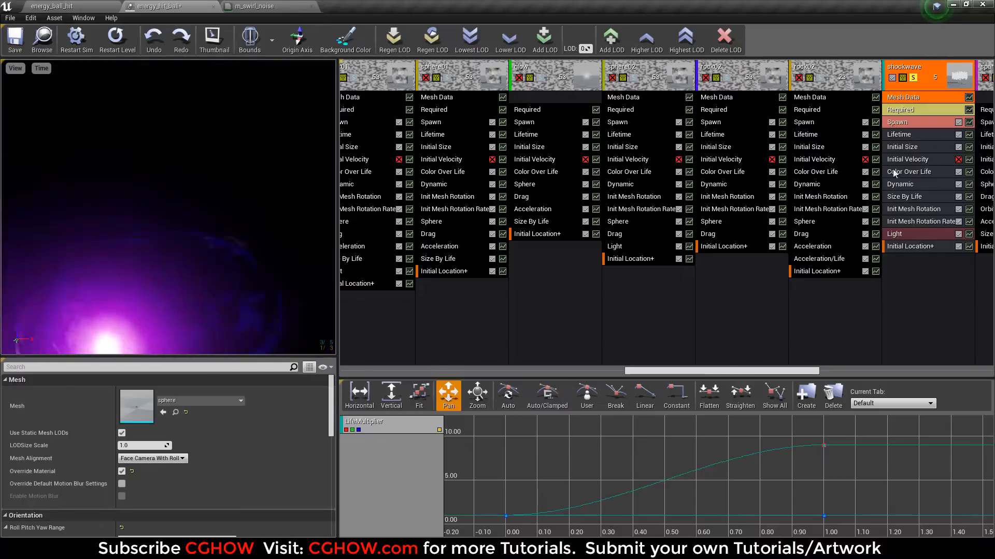
click(901, 147)
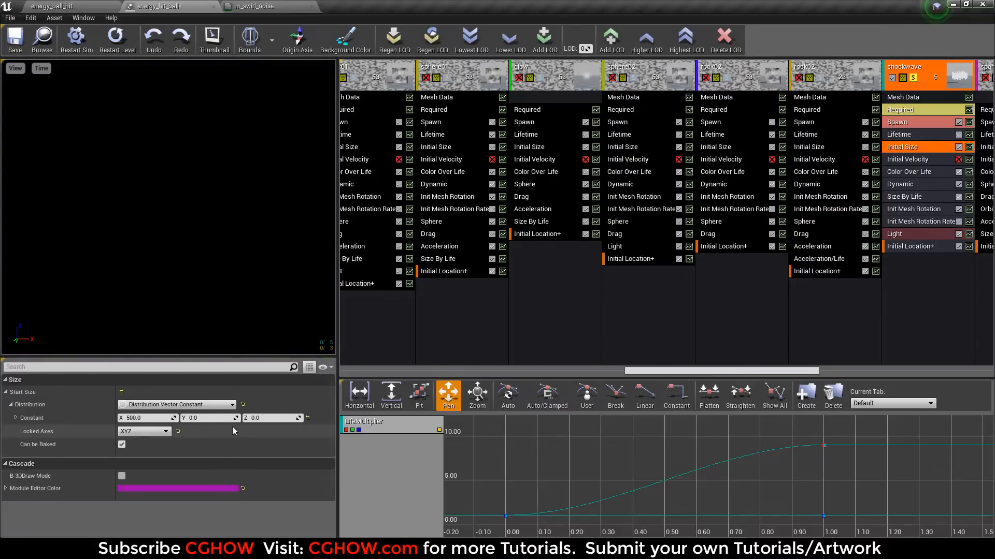
- Examine the shockwave emitter's Size By Life module and open the m_fire1 material assigned in its Required module
click(901, 197)
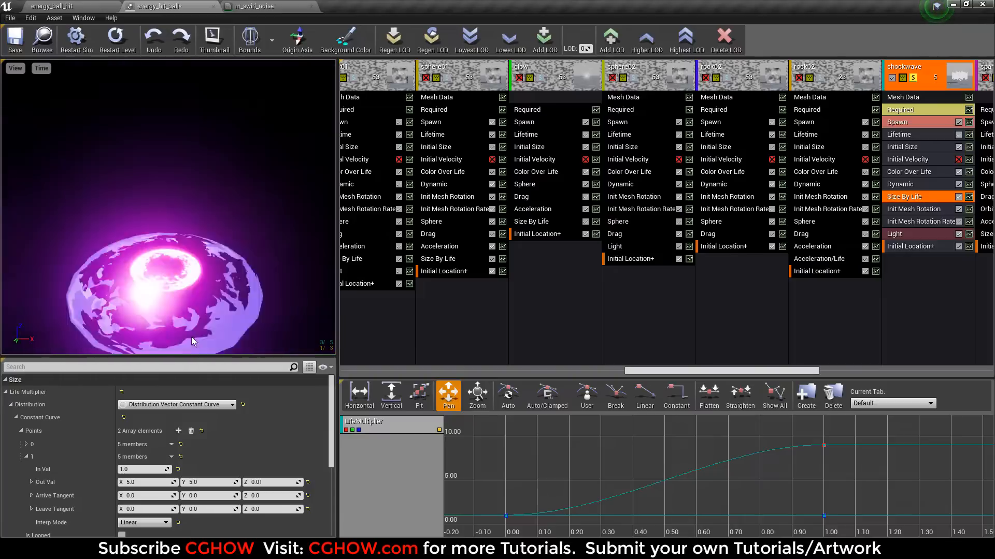
click(896, 113)
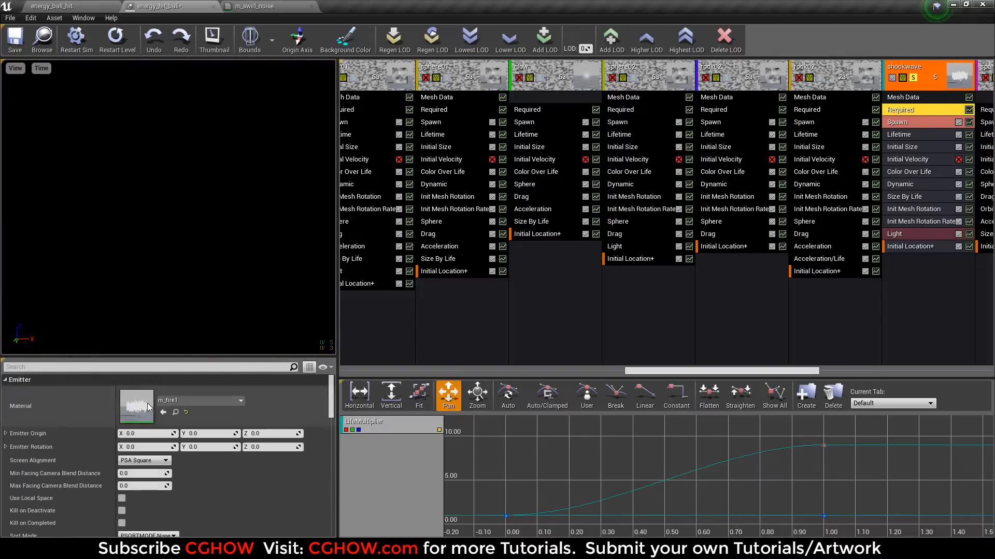
double_click(136, 406)
right_drag(428, 343, 639, 299)
scroll(640, 299, down, 3)
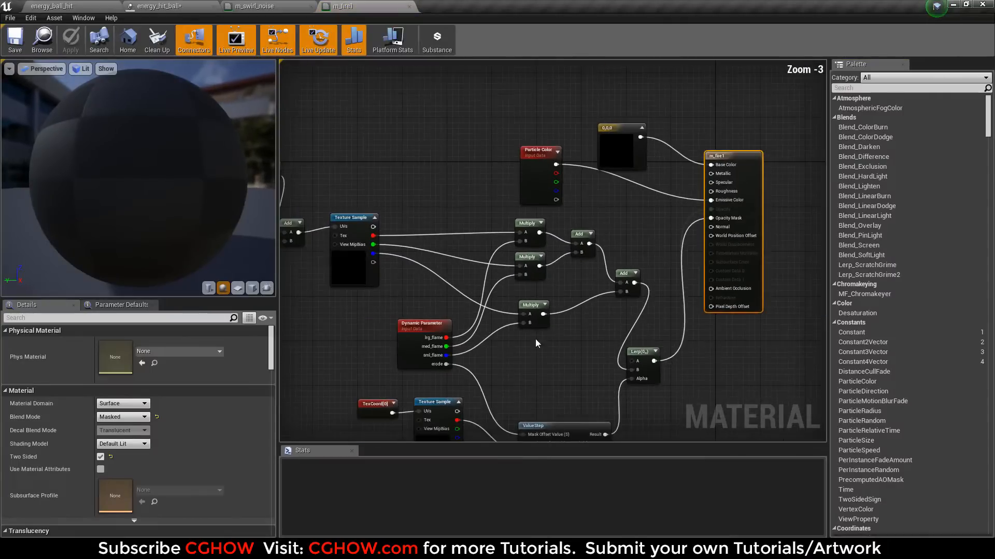
- Inspect the fire02 texture of the flame Texture Sample node in m_fire1 and close the texture
right_drag(535, 338, 704, 224)
click(516, 150)
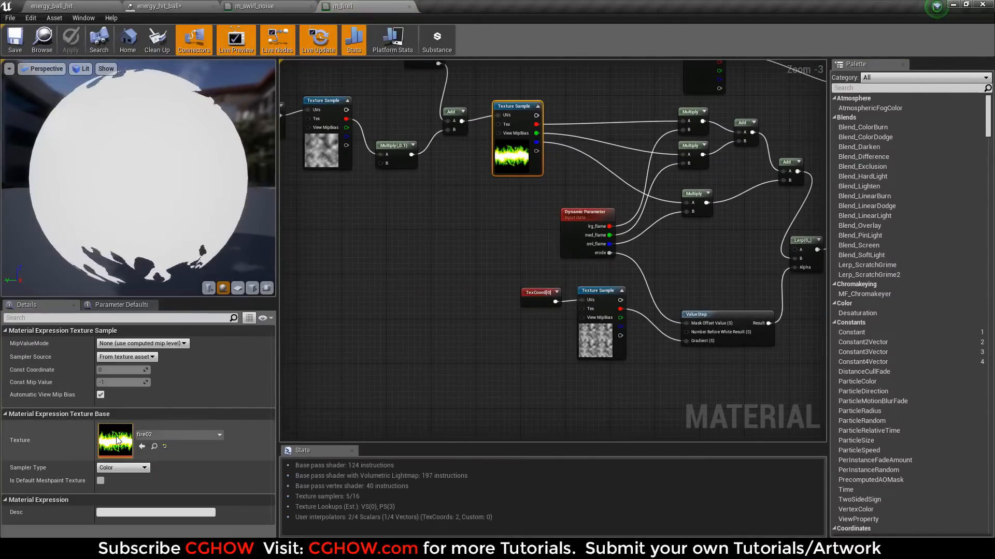
double_click(124, 446)
middle_click(487, 3)
- Move the TexCoord, Panner, noise Texture Sample and Multiply nodes slightly down and rotate the material preview sphere
right_drag(378, 283, 549, 404)
drag(348, 180, 569, 309)
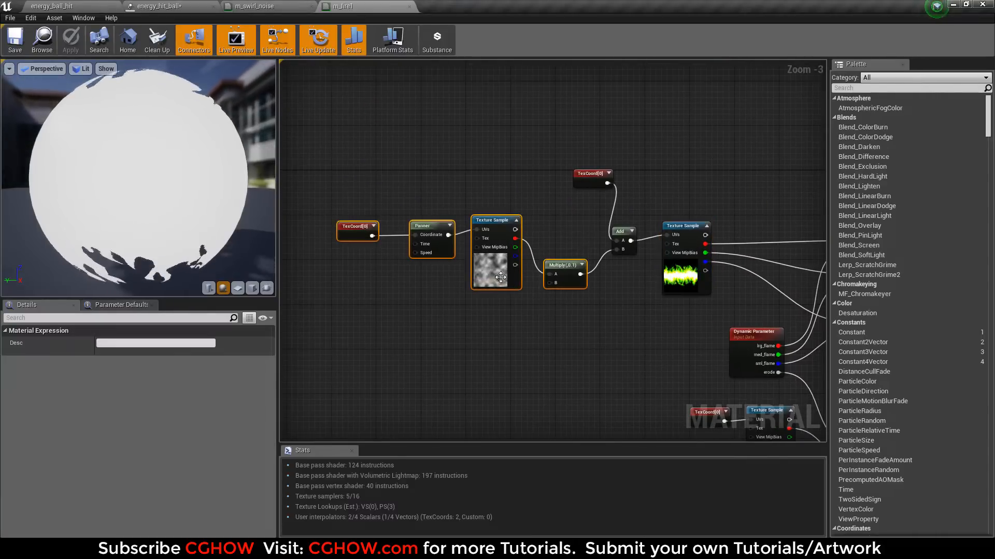
drag(491, 267, 485, 301)
drag(176, 192, 42, 217)
right_drag(559, 337, 558, 325)
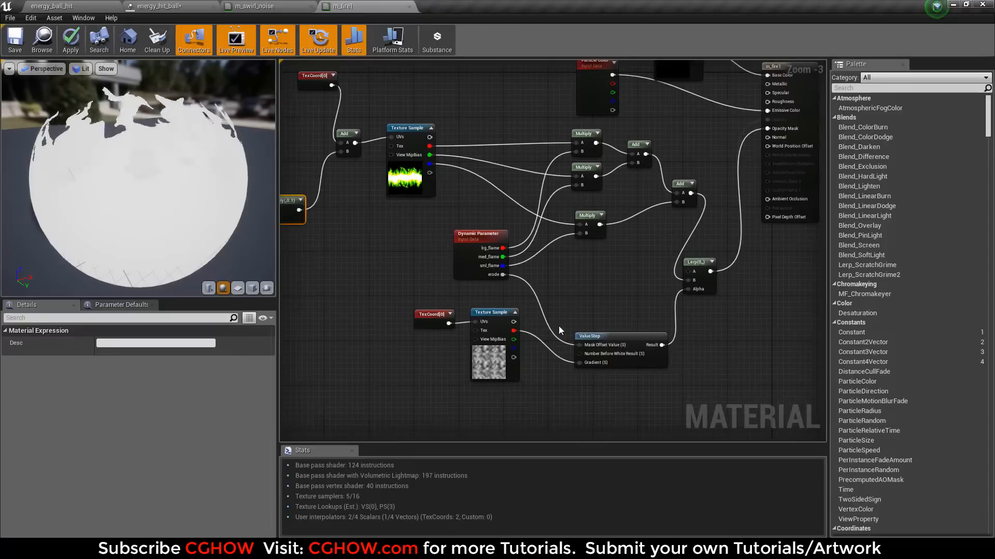
- Reopen the fire02 texture from its Texture Sample node and hide the red and green channels to view the blue channel
scroll(518, 269, up, 2)
right_drag(510, 266, 562, 328)
click(437, 156)
double_click(116, 449)
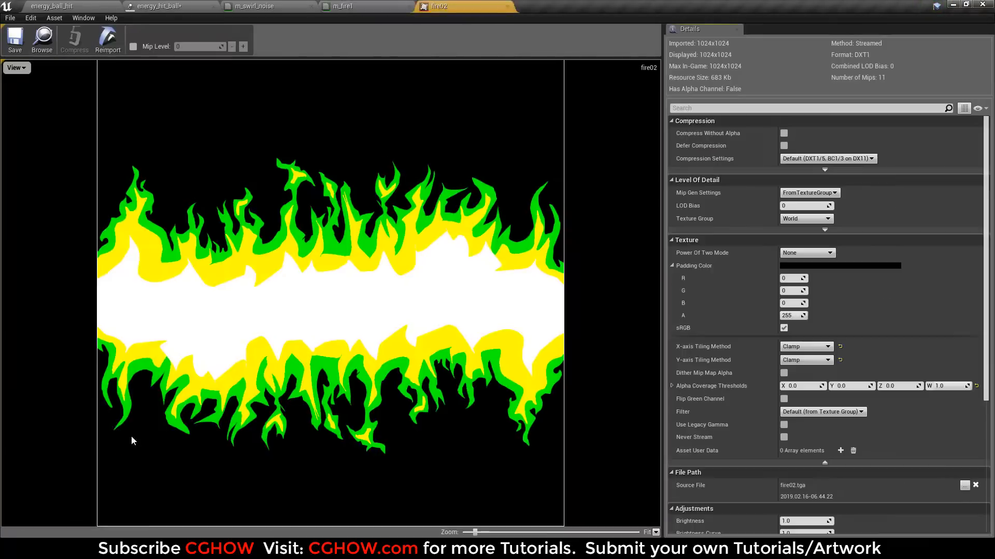
click(16, 68)
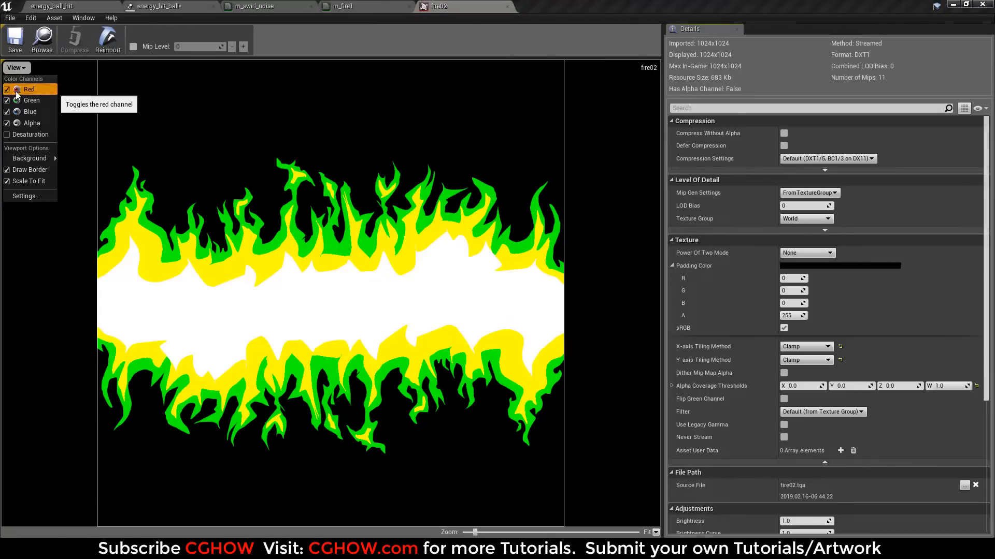
click(17, 91)
click(28, 101)
click(16, 68)
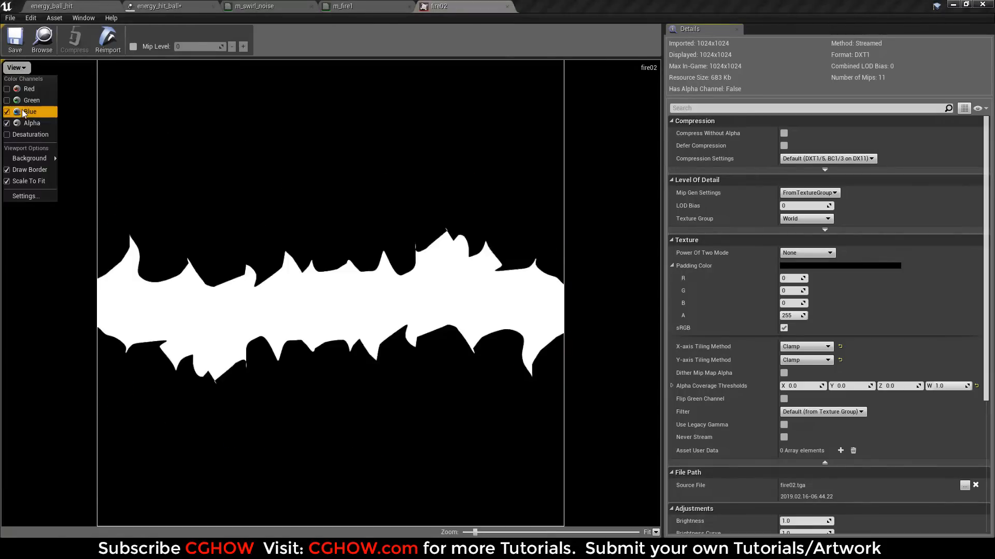
- View the red, green and blue channels of fire02 one at a time, and close the texture
click(26, 111)
click(16, 68)
click(27, 91)
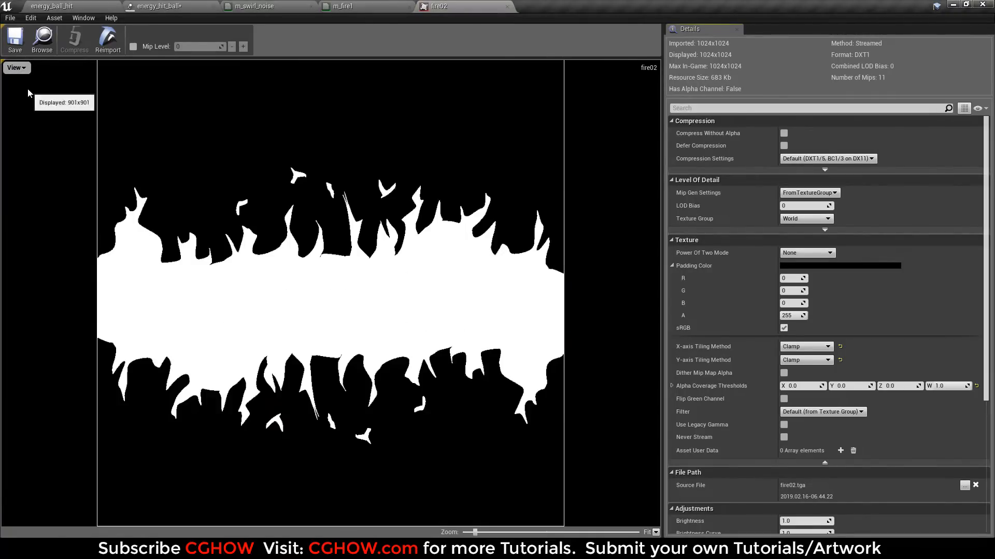
click(24, 69)
click(26, 89)
click(16, 67)
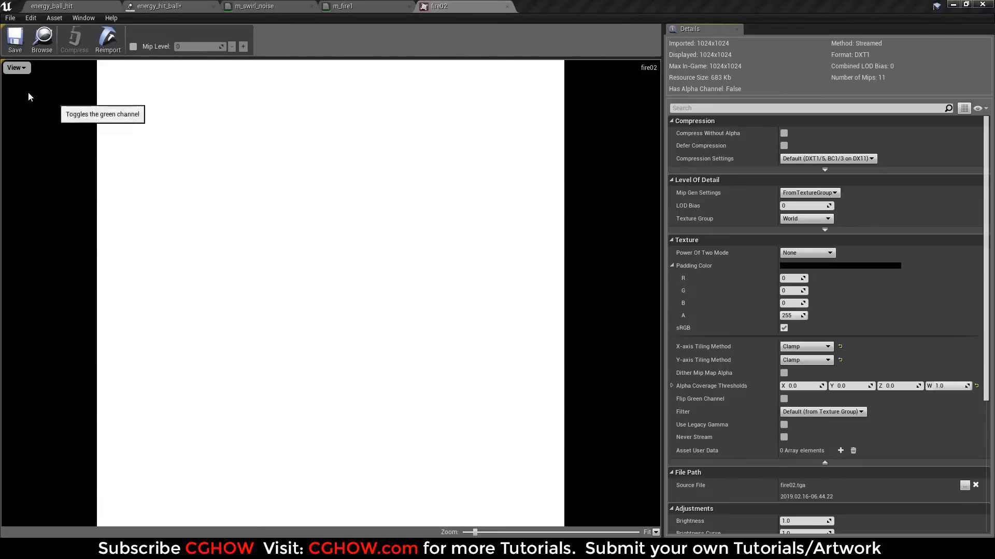
click(28, 98)
click(24, 69)
click(28, 100)
click(16, 68)
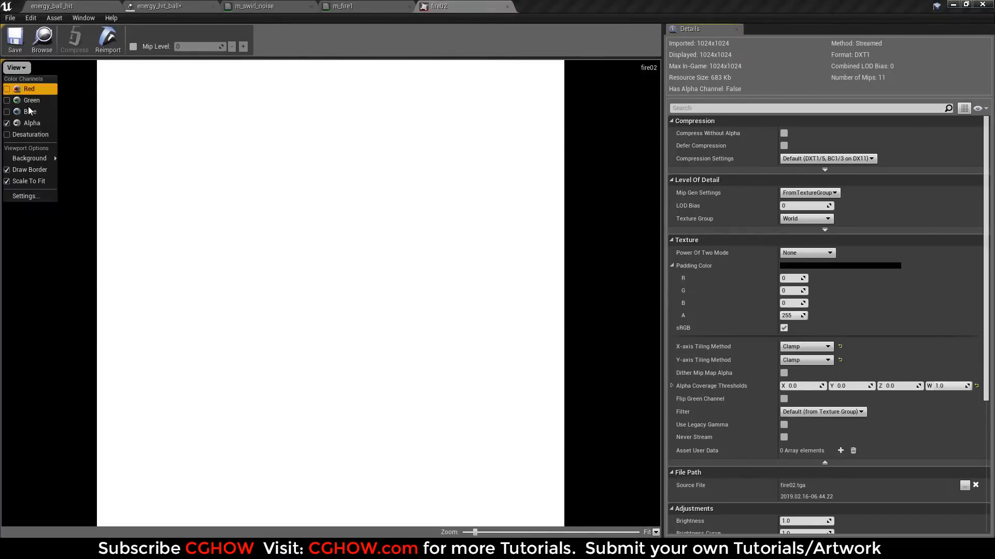
click(30, 112)
middle_click(453, 5)
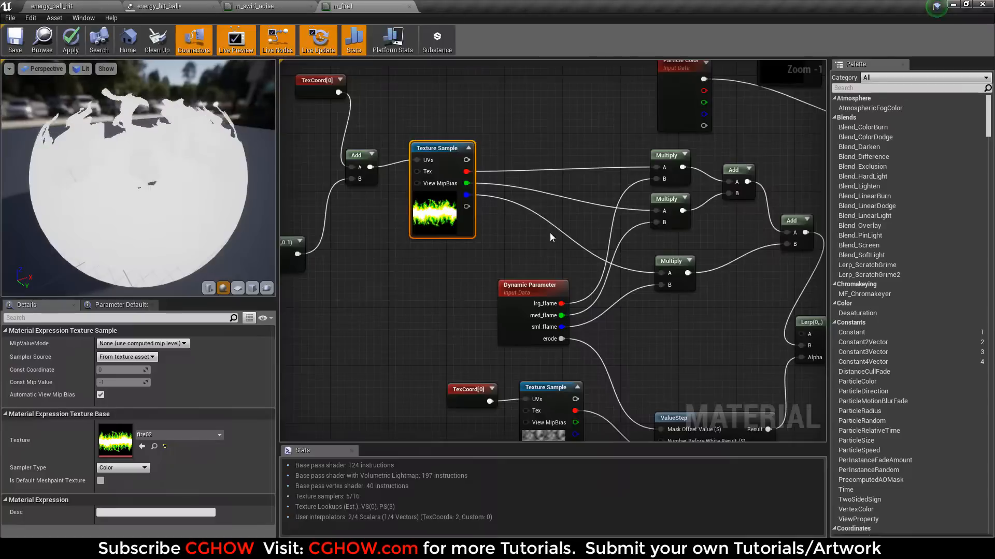
- Examine the Dynamic Parameter node feeding the flame Multiply nodes, and close the m_fire1 and m_swirl_noise materials
right_drag(529, 183, 458, 184)
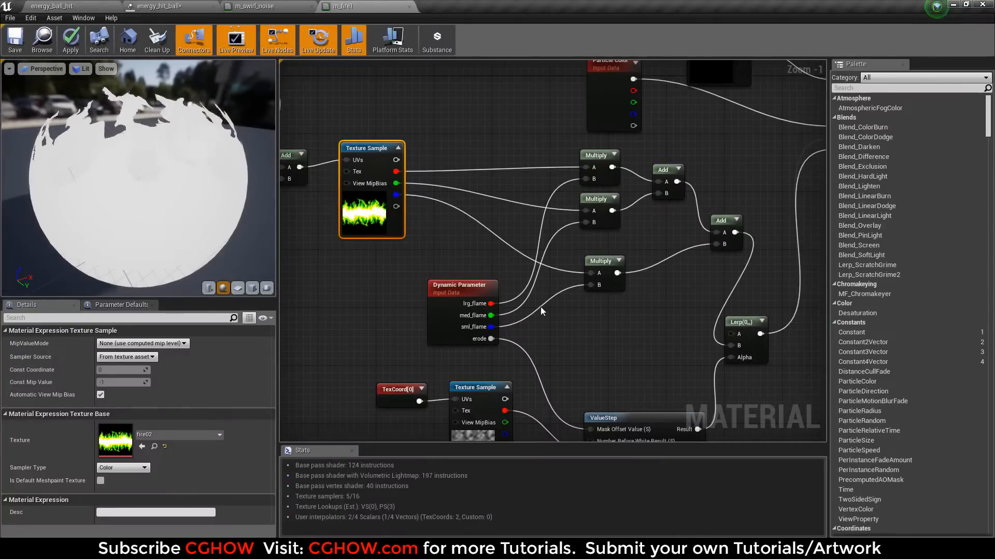
drag(434, 327, 420, 327)
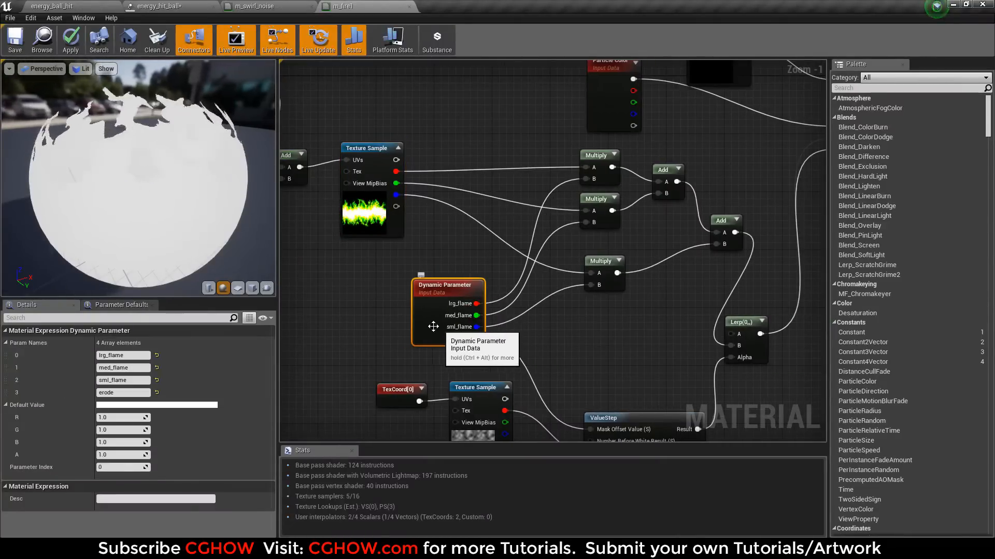
right_drag(479, 327, 437, 324)
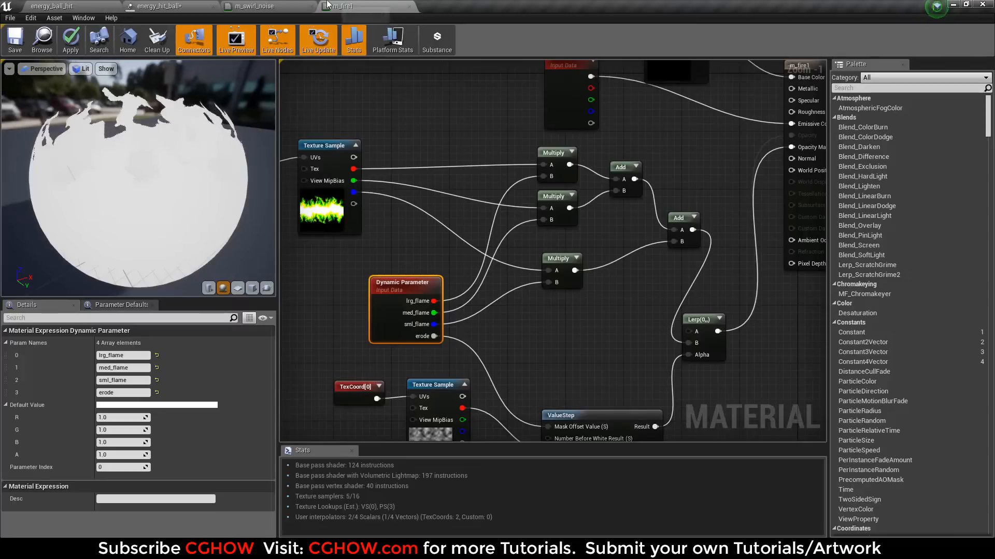
middle_click(368, 8)
click(569, 308)
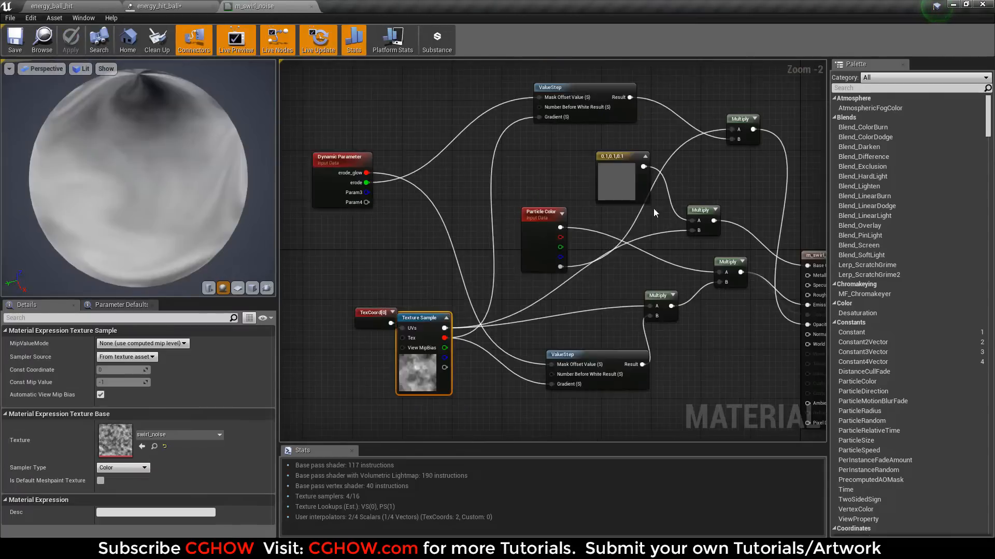
middle_click(248, 5)
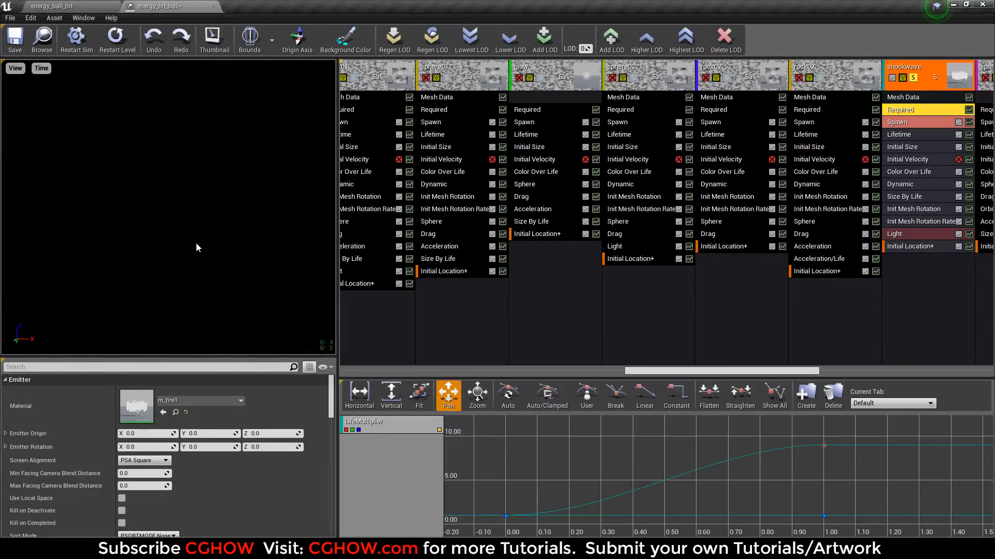
- Switch the solo from shockwave to the first sparks emitter and watch its particles
drag(686, 373, 800, 373)
click(500, 83)
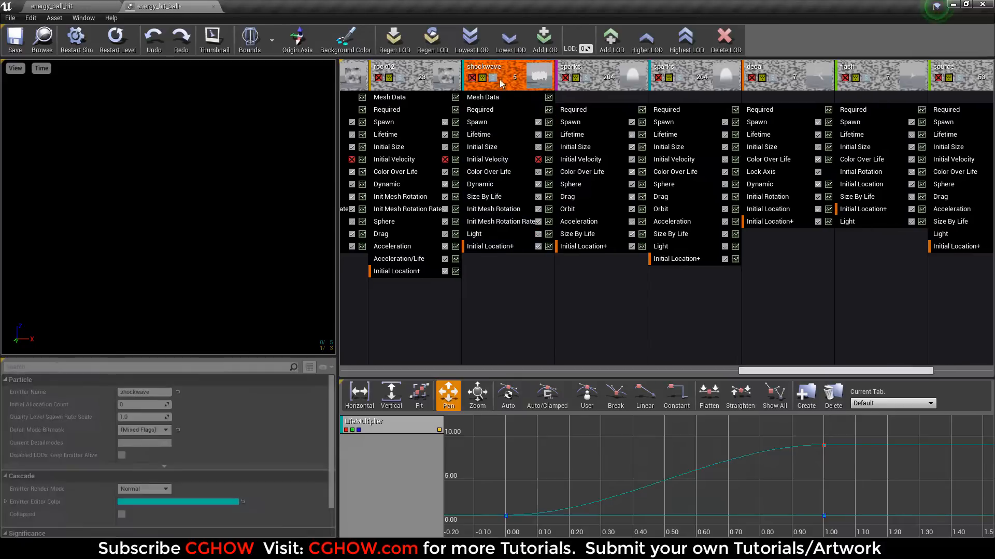
click(580, 83)
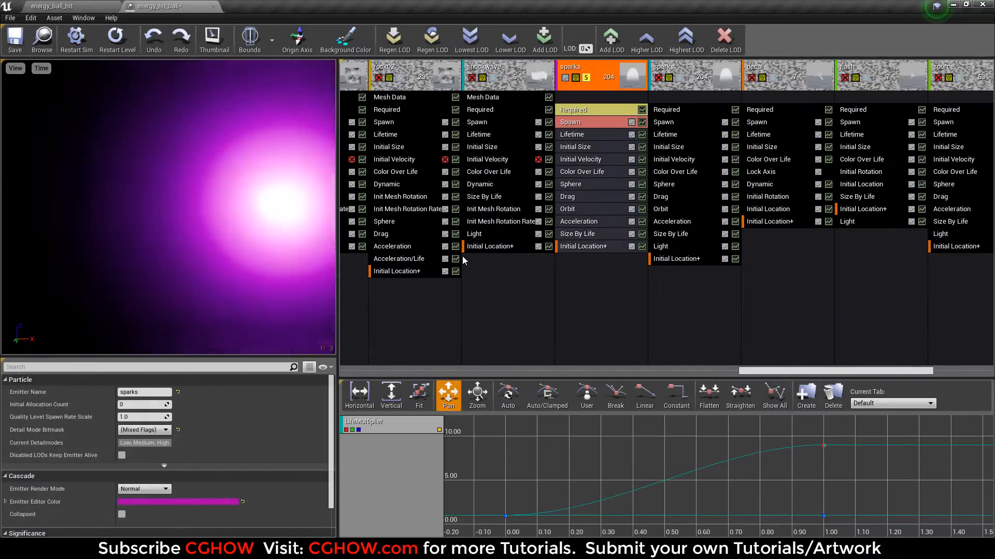
- Examine the first sparks emitter's m_sparks01 material and its Orbit and Acceleration modules
click(579, 111)
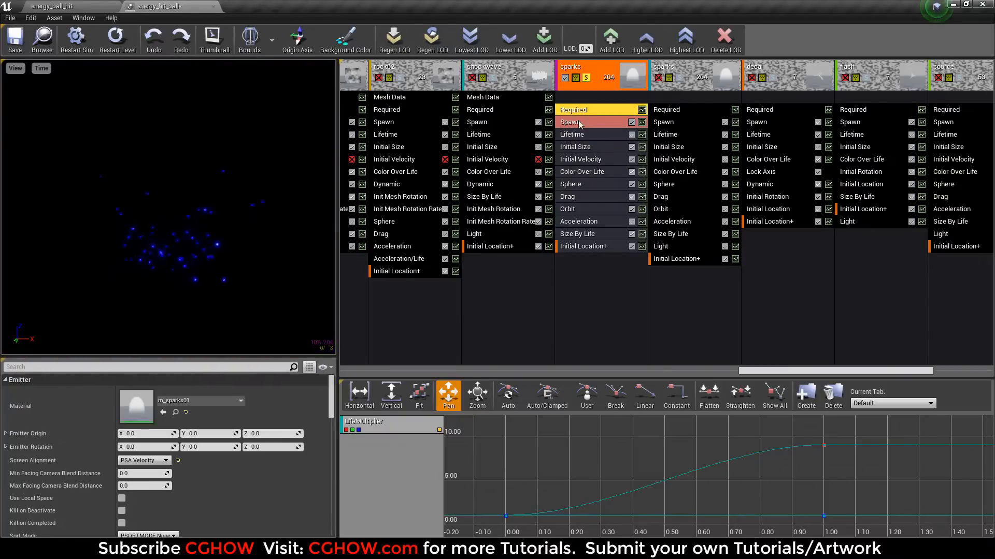
double_click(136, 394)
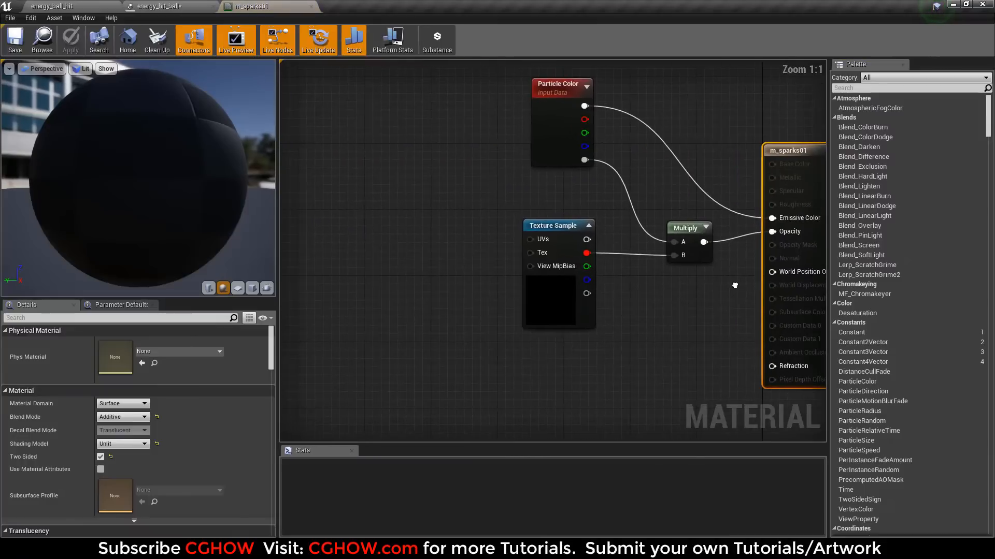
middle_click(270, 4)
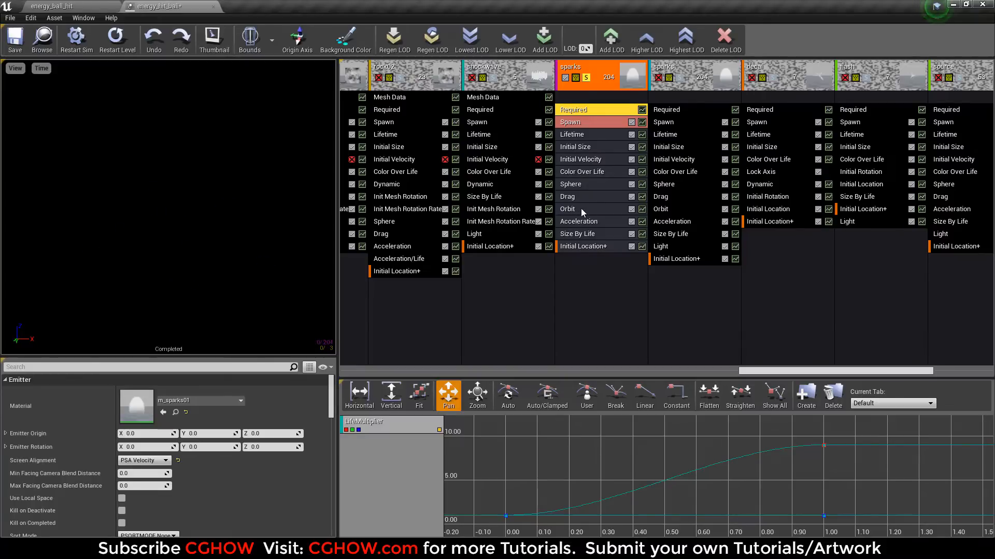
click(580, 209)
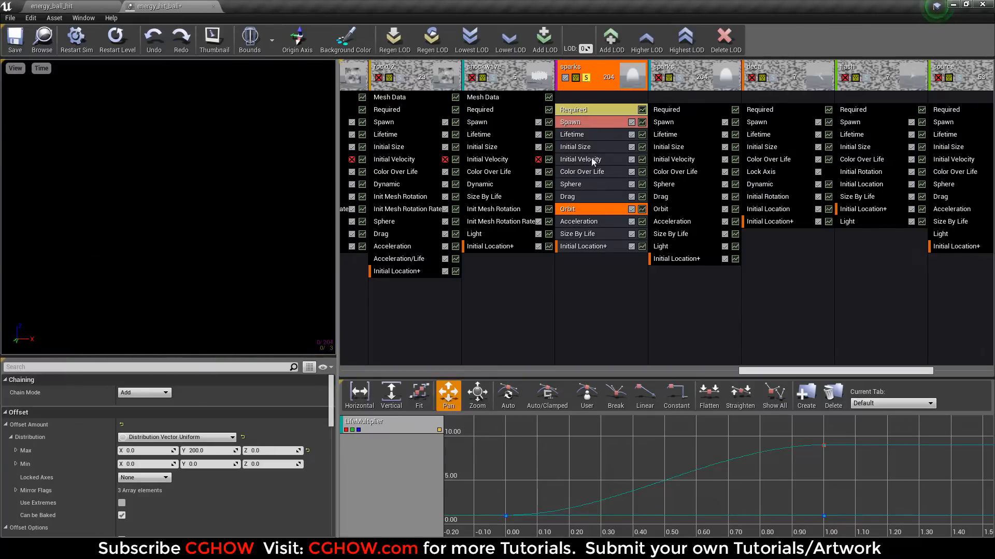
click(586, 223)
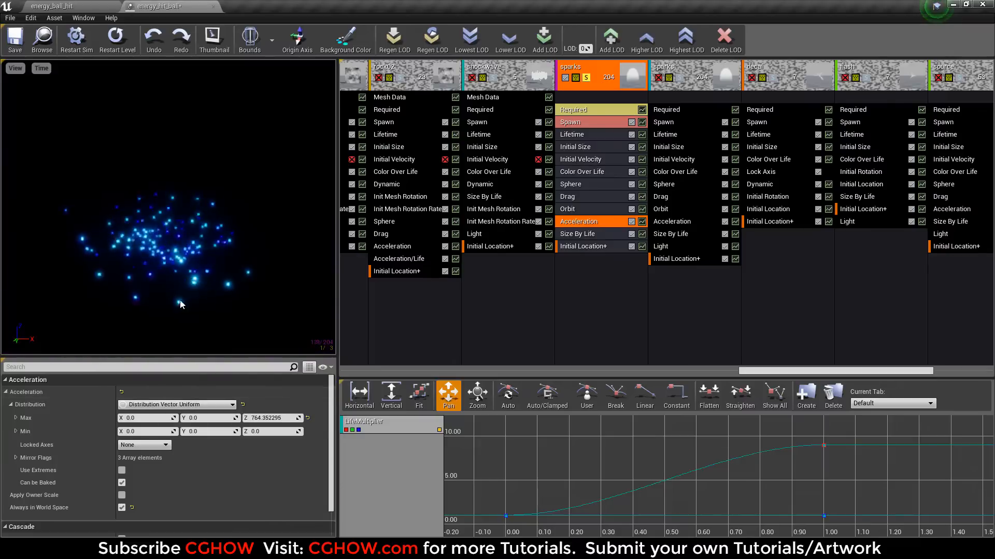
- Switch the solo to the second sparks emitter and examine its Sphere module
click(609, 82)
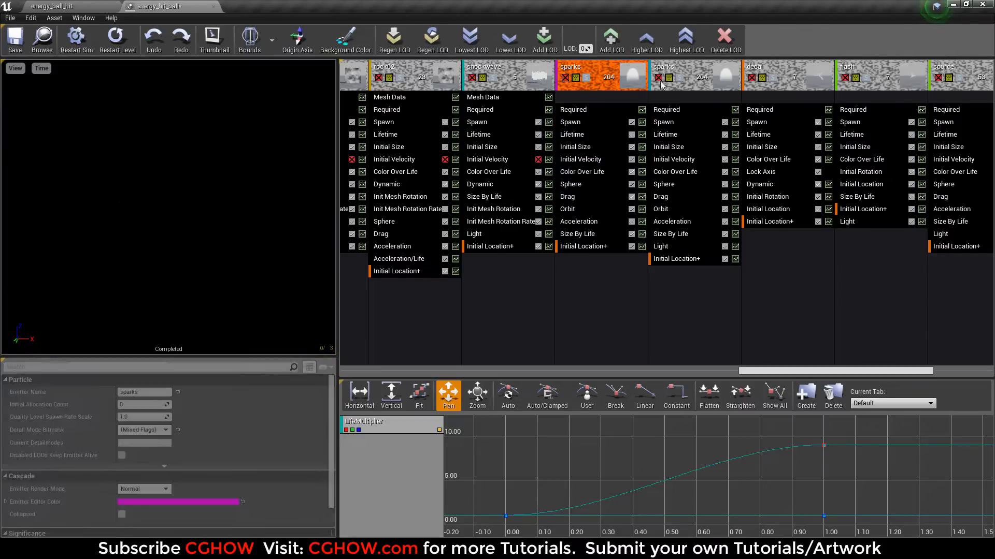
click(683, 81)
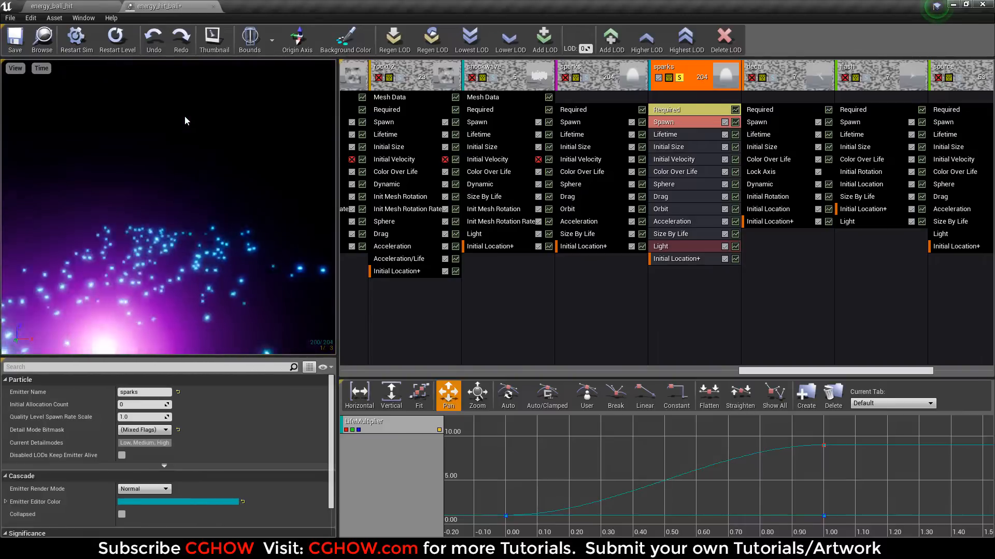
click(666, 185)
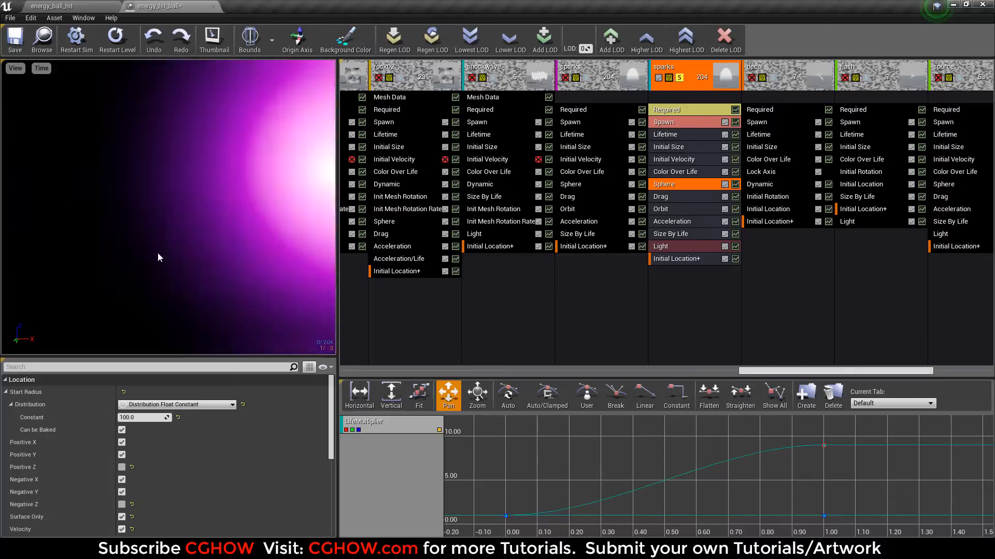
- Switch the solo from the second sparks emitter to decal and replay the effect
click(679, 78)
click(771, 78)
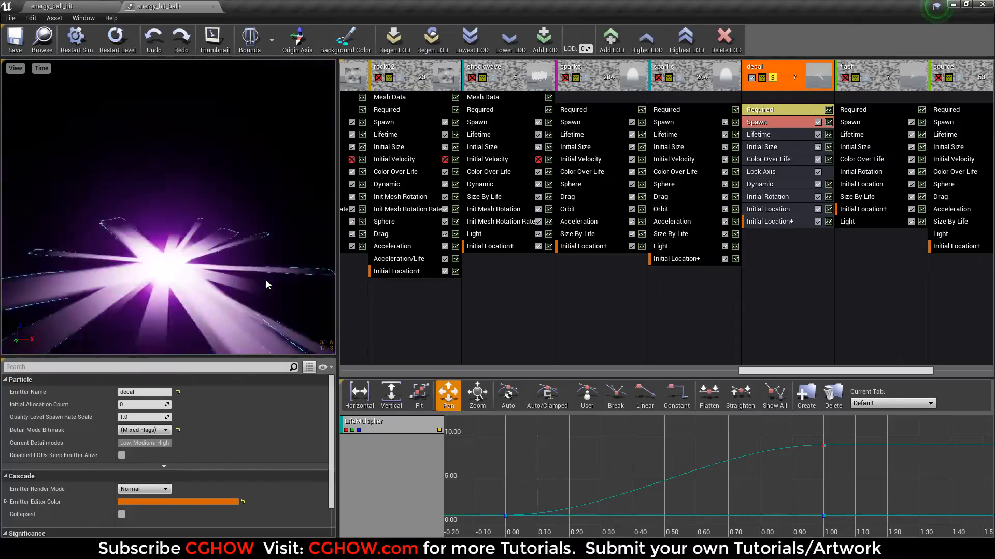
click(116, 37)
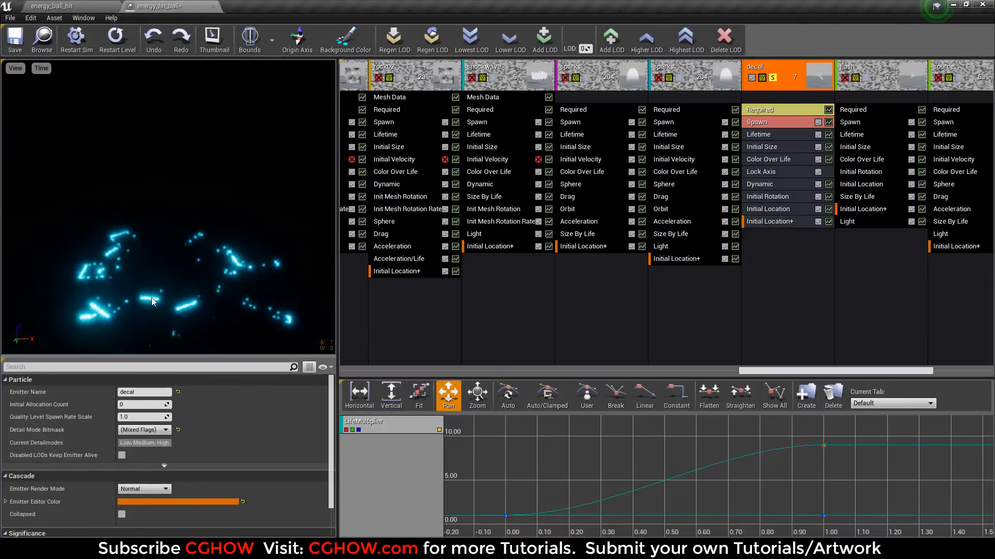
- Open the decal emitter's shockwave material, shift its two ValueStep nodes while examining the graph, and return to the energy_hit_ball particle system
click(788, 110)
double_click(140, 410)
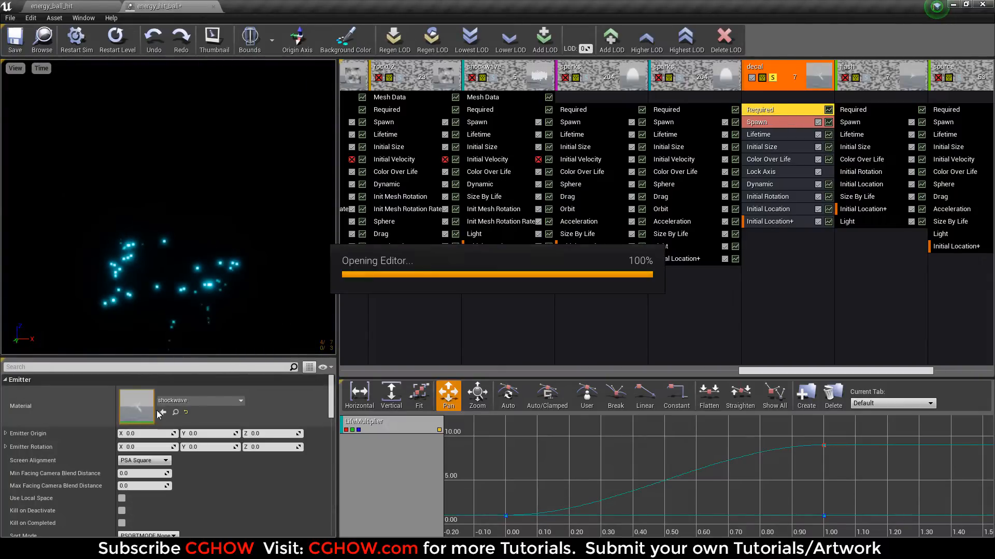
scroll(574, 340, down, 1)
right_drag(479, 309, 610, 330)
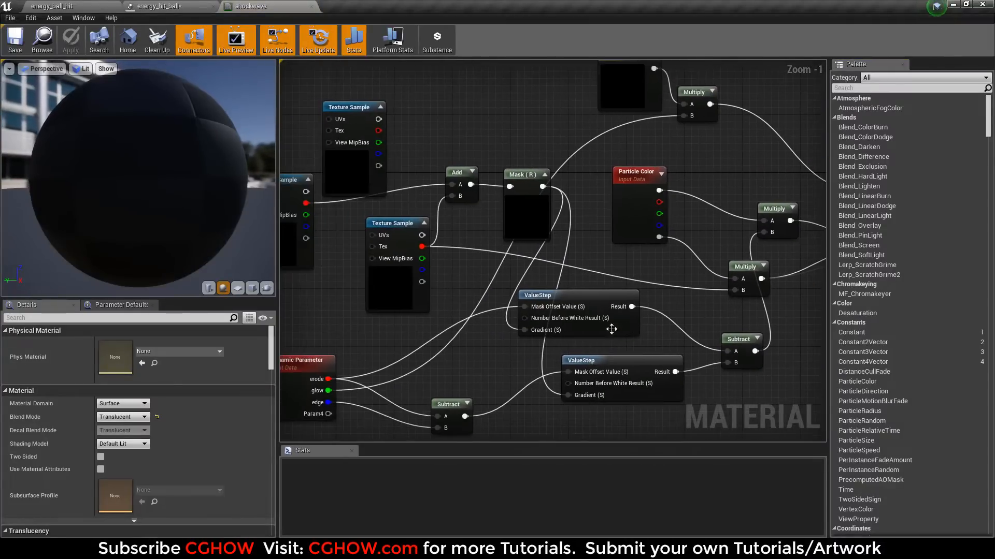
click(565, 367)
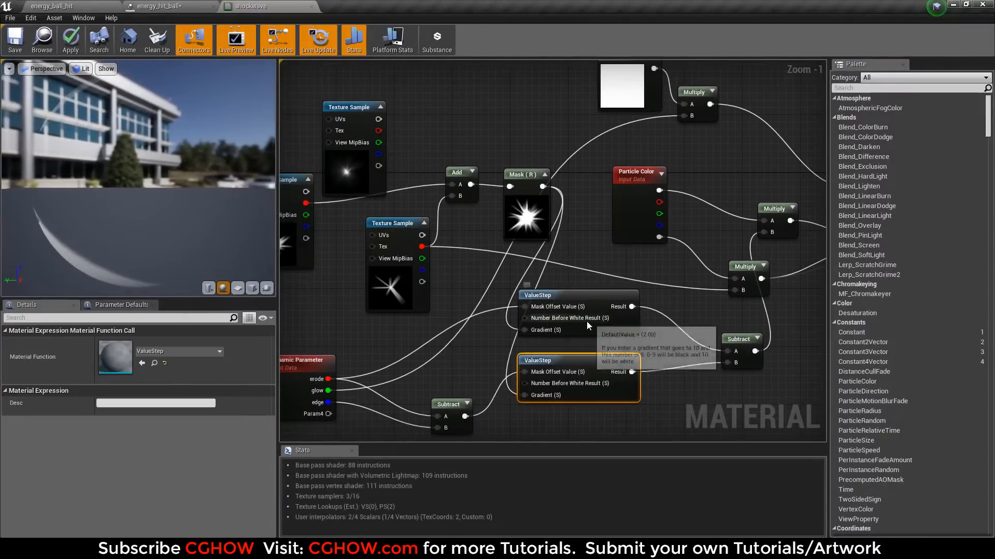
drag(624, 360, 627, 299)
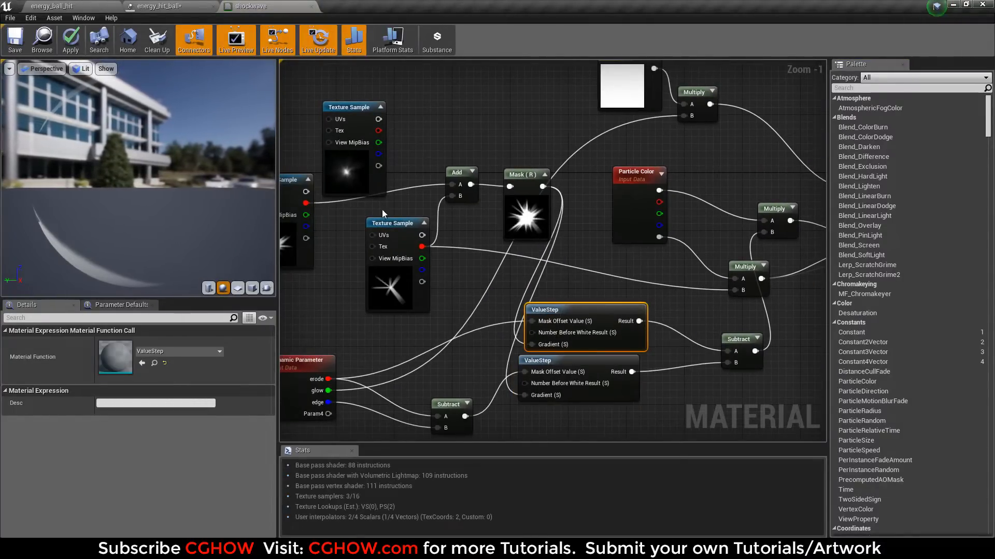
click(139, 3)
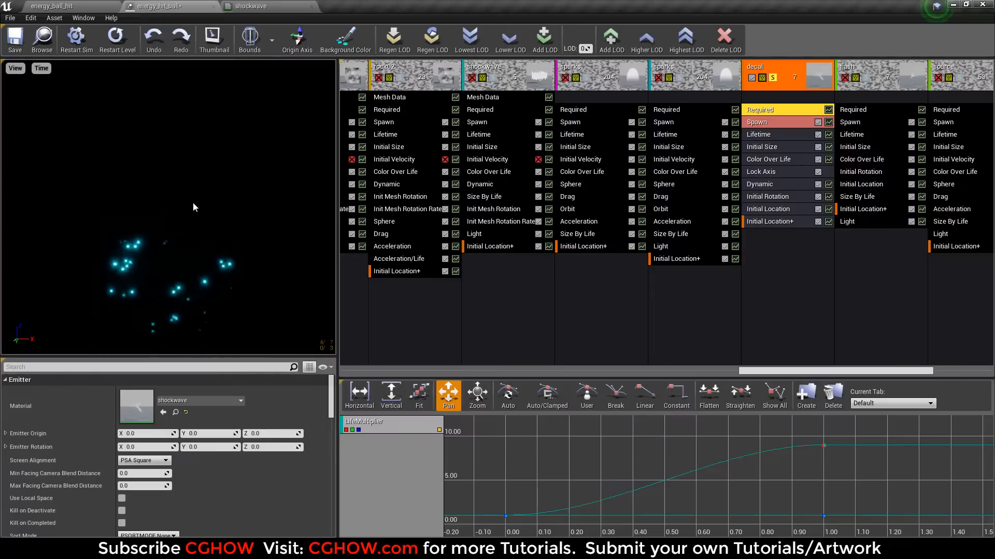
- Return to the shockwave material and reposition its two ValueStep nodes in the graph so they stay clear of each other
click(245, 5)
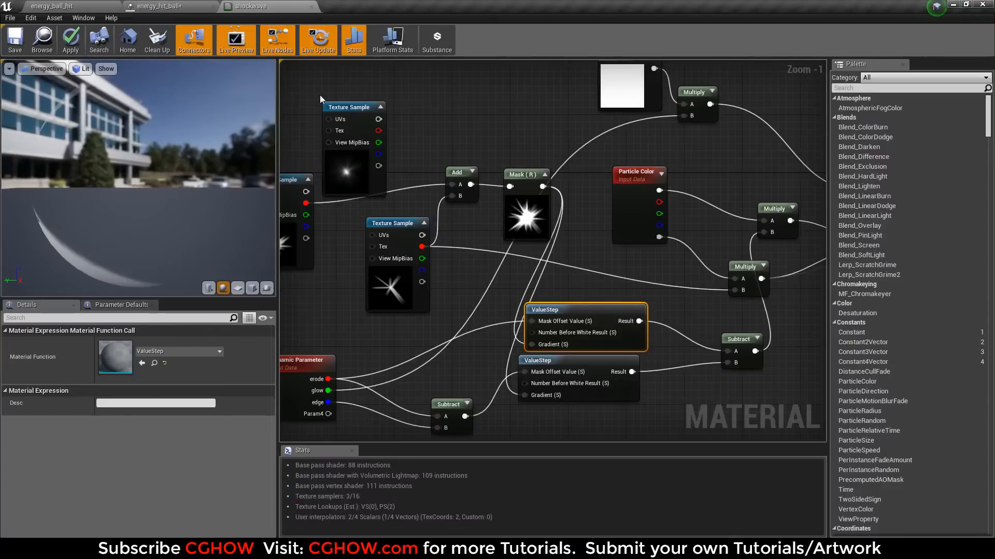
drag(601, 311, 592, 304)
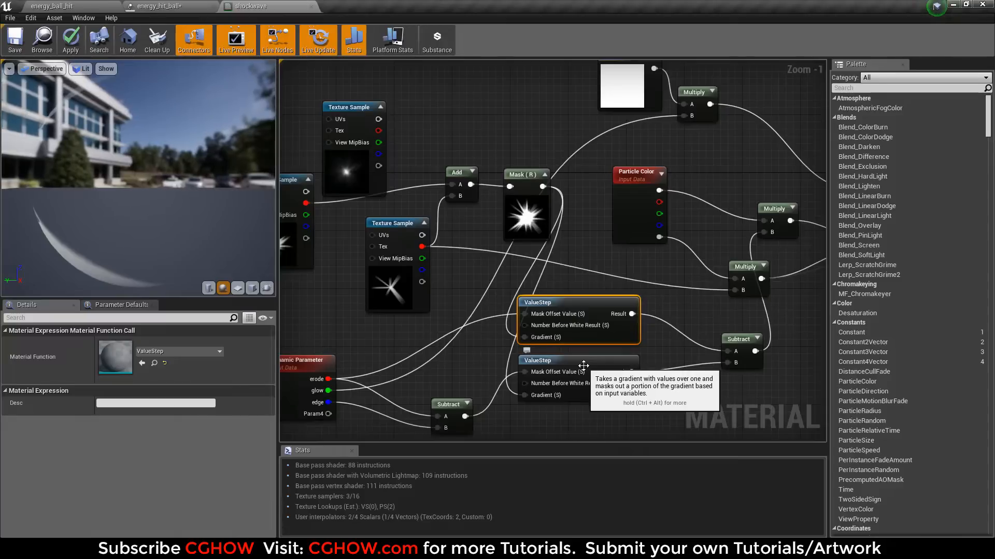
drag(586, 364, 592, 372)
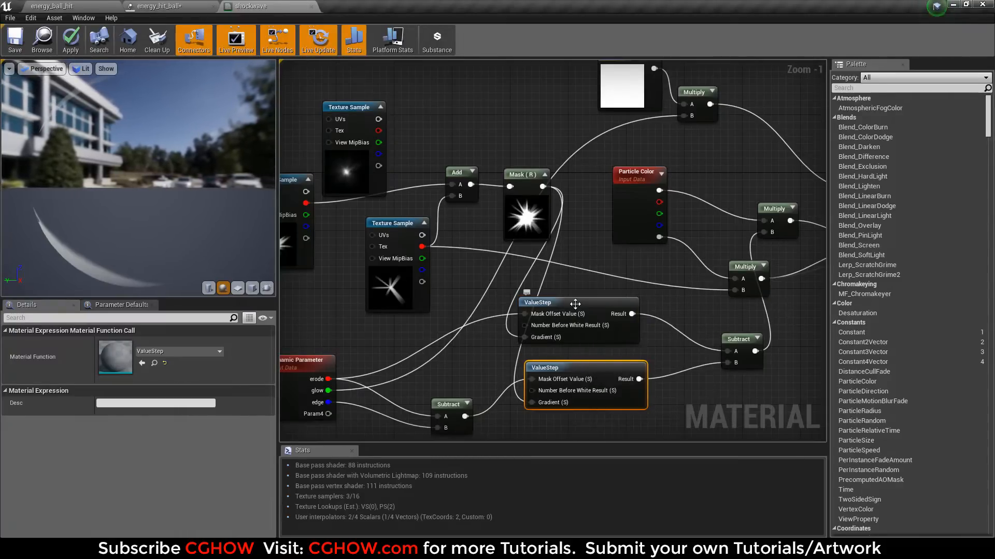
drag(575, 304, 582, 304)
right_drag(582, 304, 614, 242)
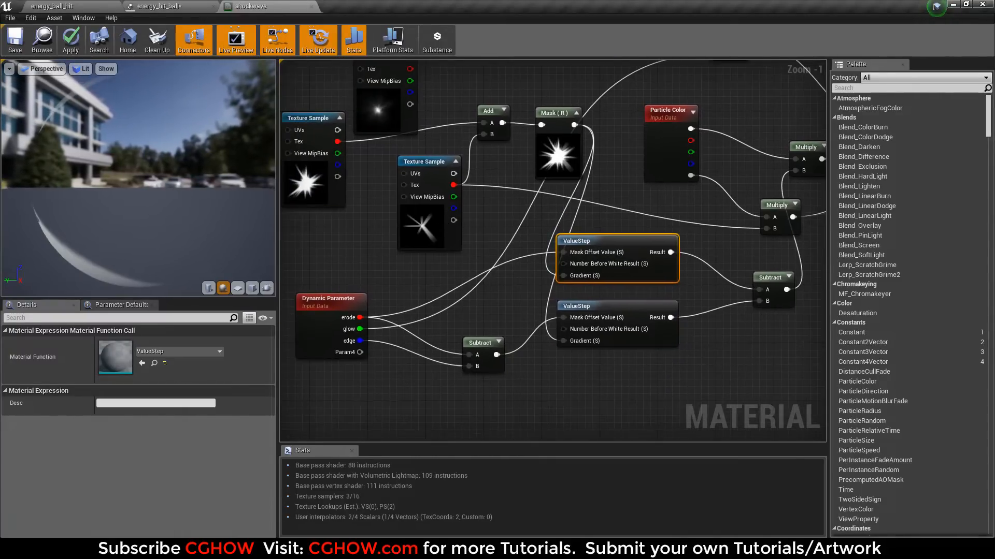
- Shift the Dynamic Parameter node slightly lower and the Subtract node it feeds slightly higher in the shockwave graph
scroll(456, 217, down, 1)
right_drag(456, 218, 442, 253)
click(326, 371)
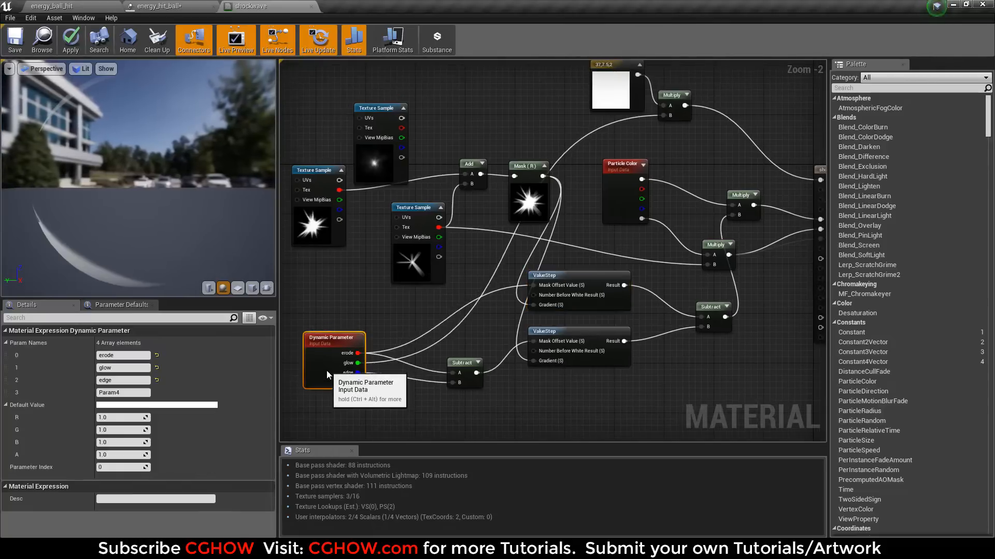
drag(326, 370, 325, 378)
drag(467, 389, 467, 384)
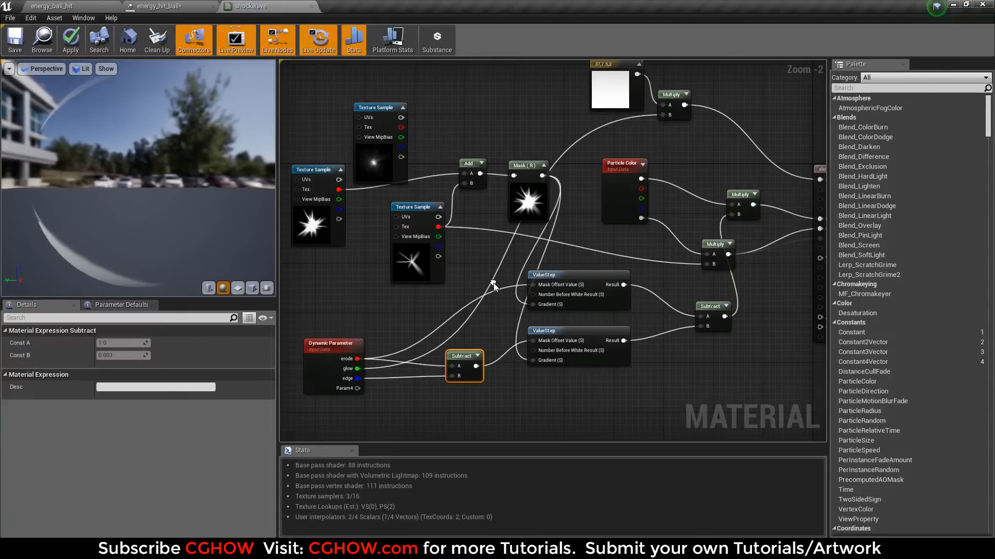
right_drag(493, 285, 544, 280)
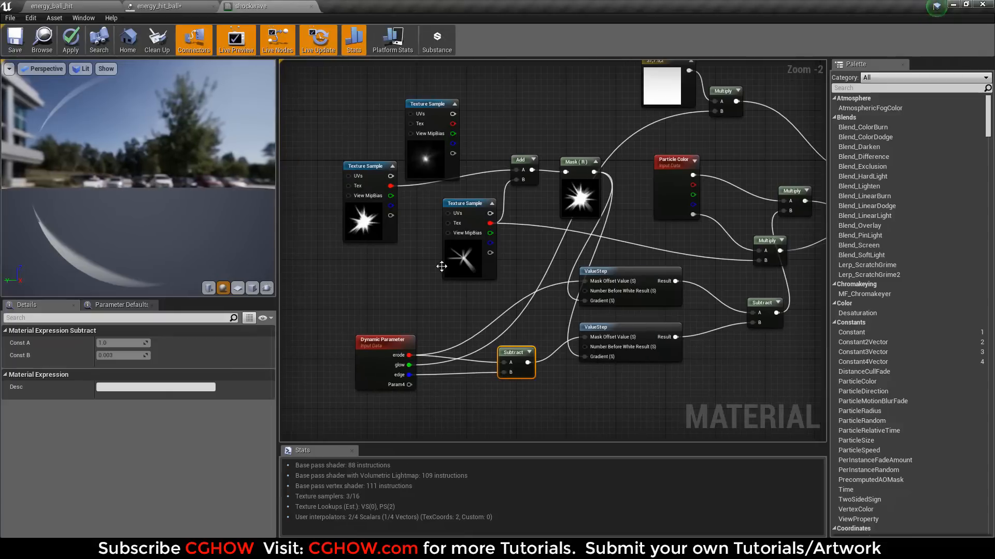
- Inspect the shockwave material's texture samples and red-channel Mask node, shifting the texture samples slightly in the graph
click(374, 234)
right_drag(411, 278, 315, 331)
click(466, 295)
click(359, 263)
drag(364, 329, 338, 335)
click(479, 273)
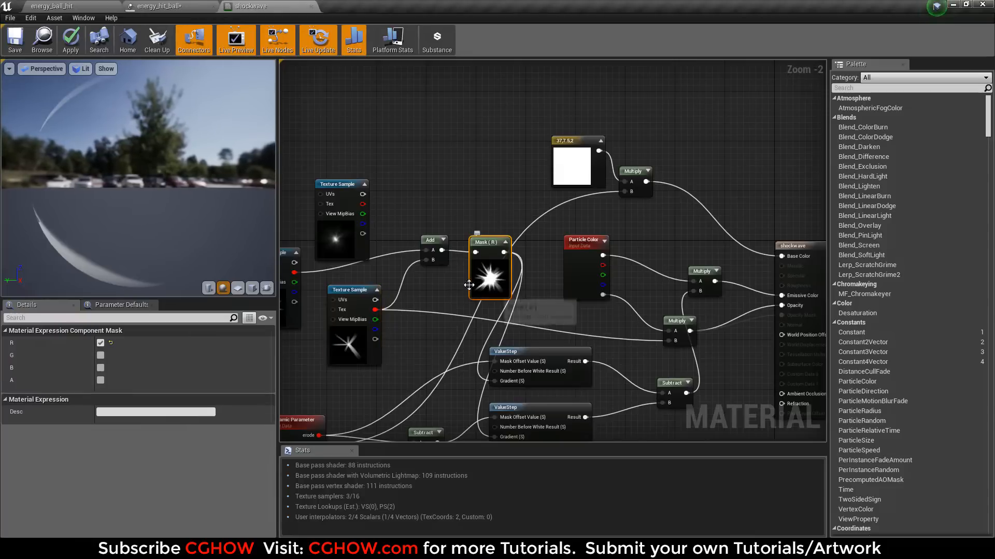
right_drag(457, 324, 455, 219)
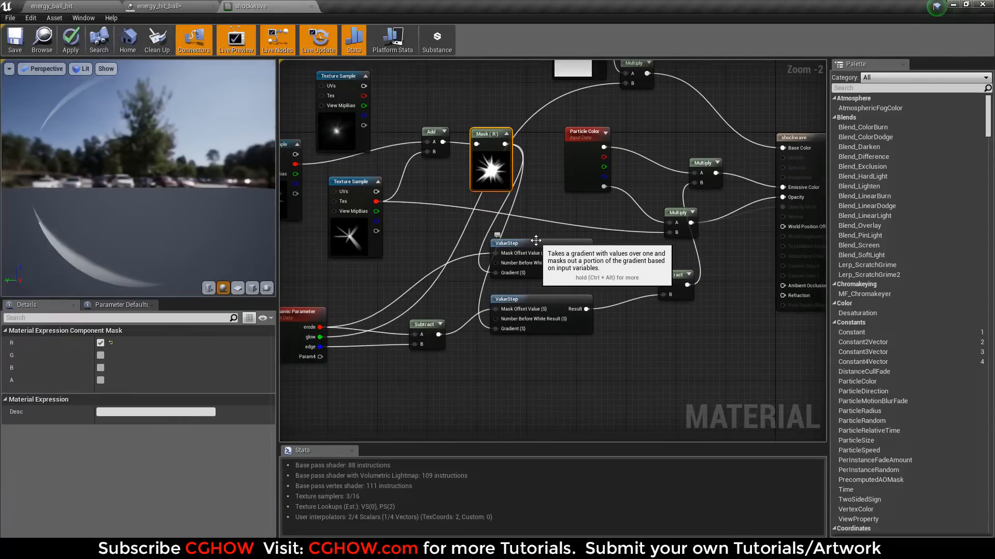
- Compare the two ValueStep nodes and trace their connections from the Mask into the Subtract node
click(518, 243)
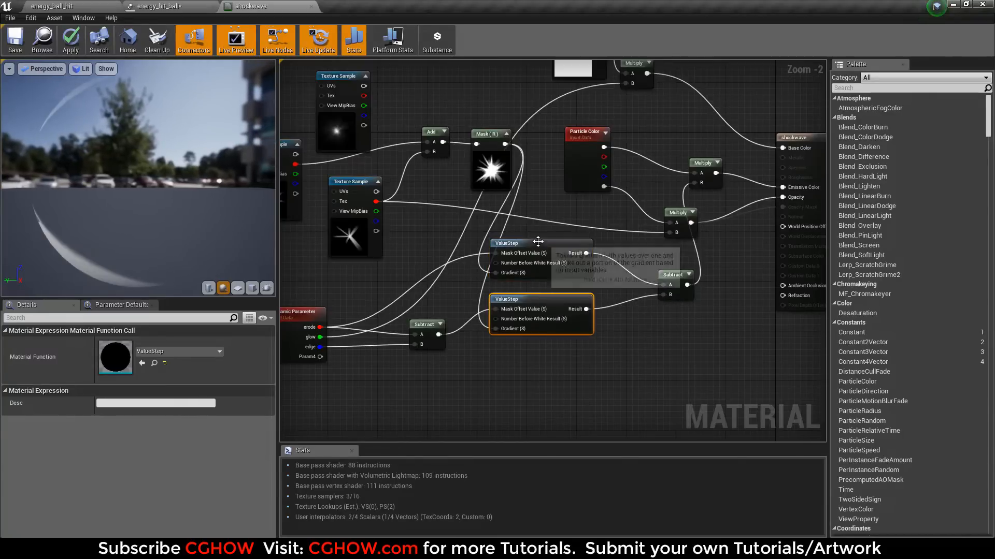
scroll(504, 341, up, 2)
right_drag(529, 262, 550, 313)
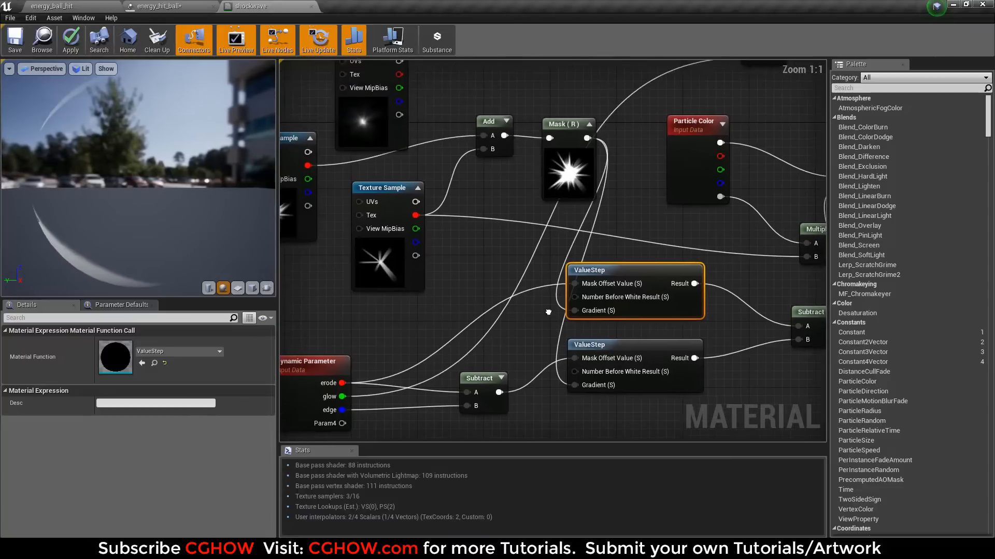
right_drag(607, 292, 487, 287)
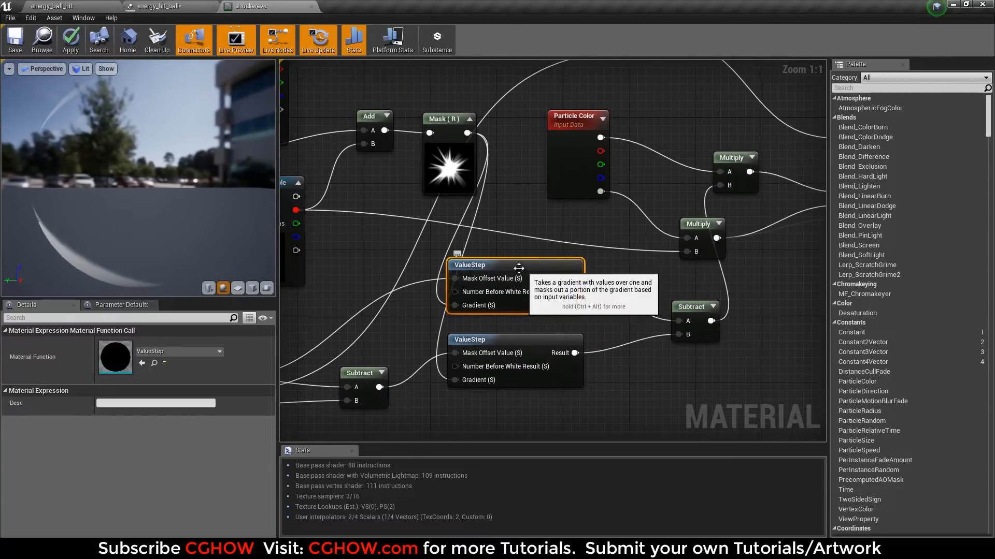
click(531, 339)
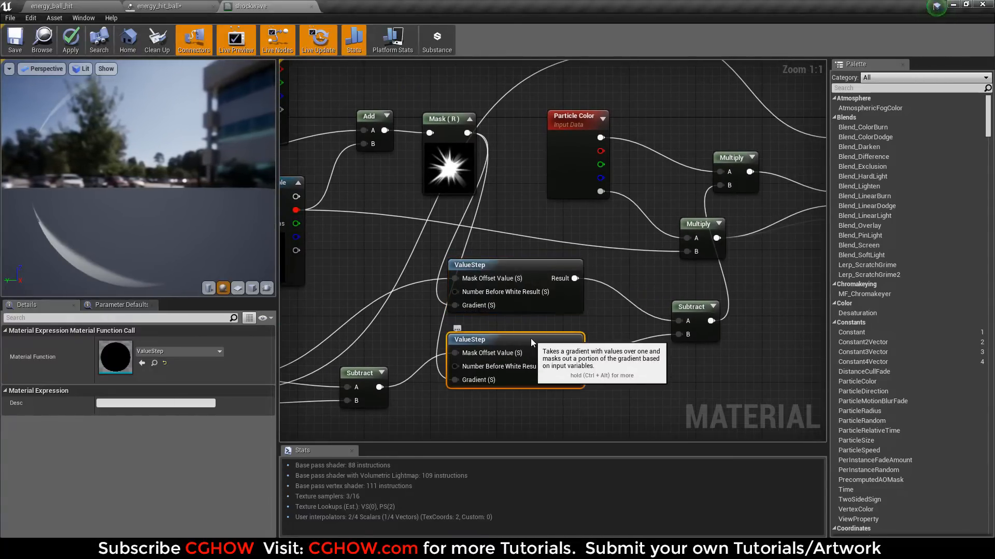
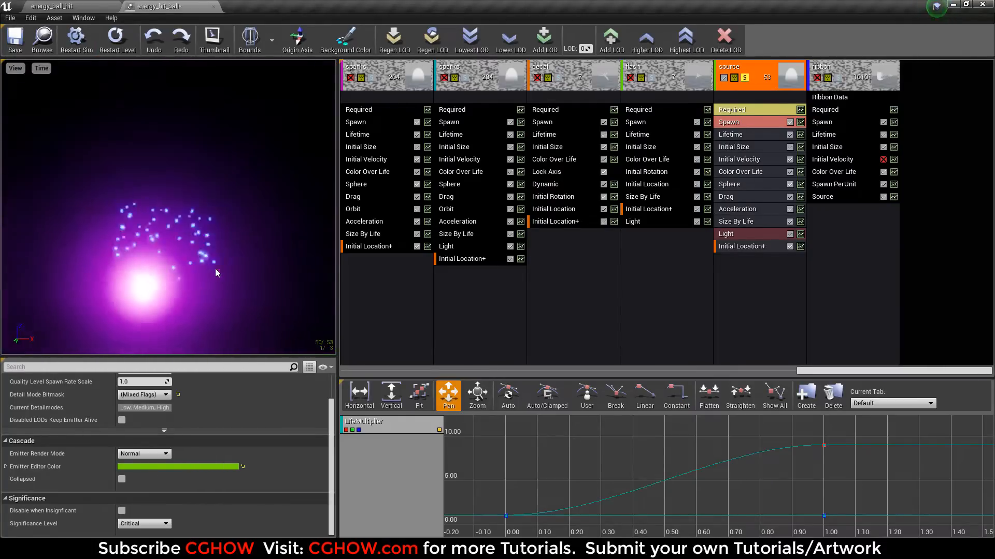
- Solo the ribbon emitter alongside source, examining source's Acceleration module and ribbon's Source module, and replay the effect
click(749, 210)
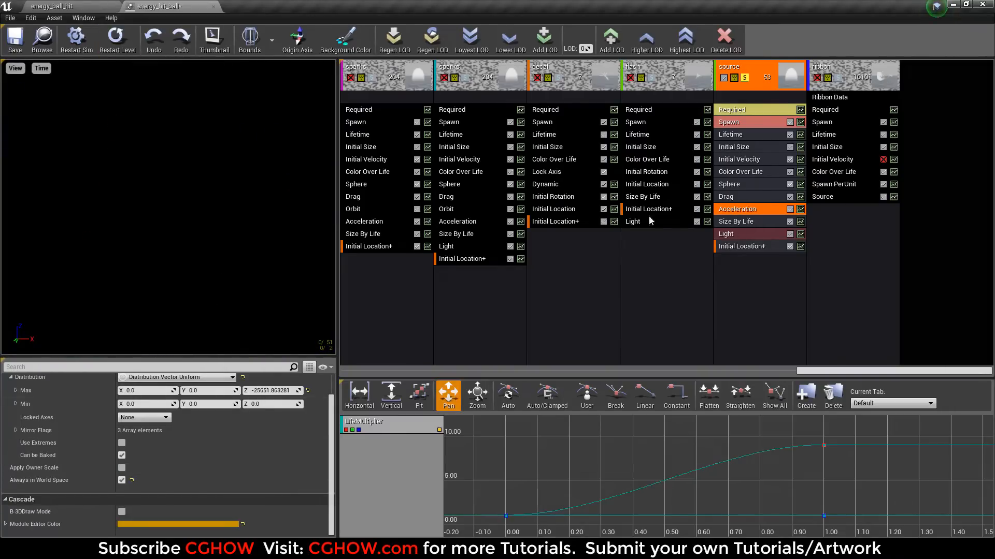
click(839, 80)
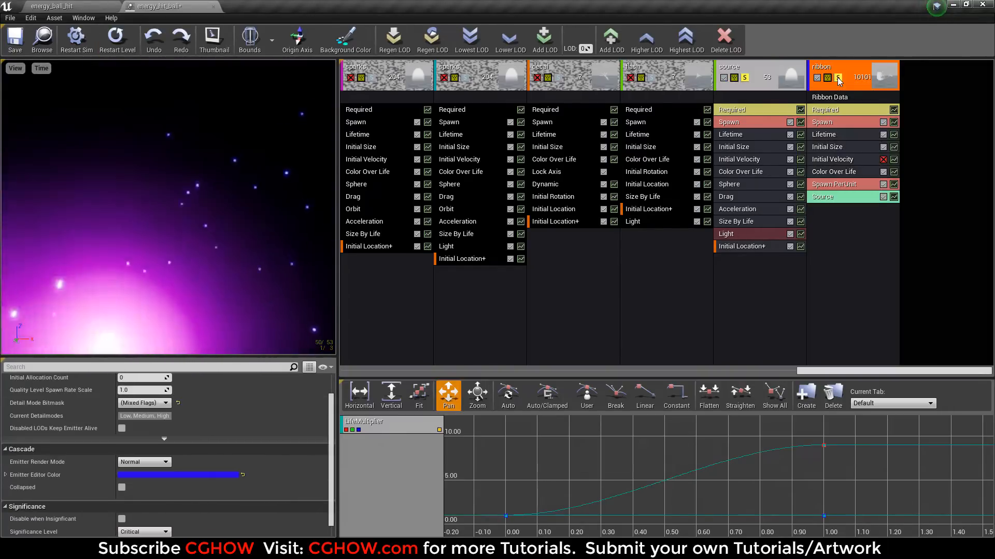
click(829, 198)
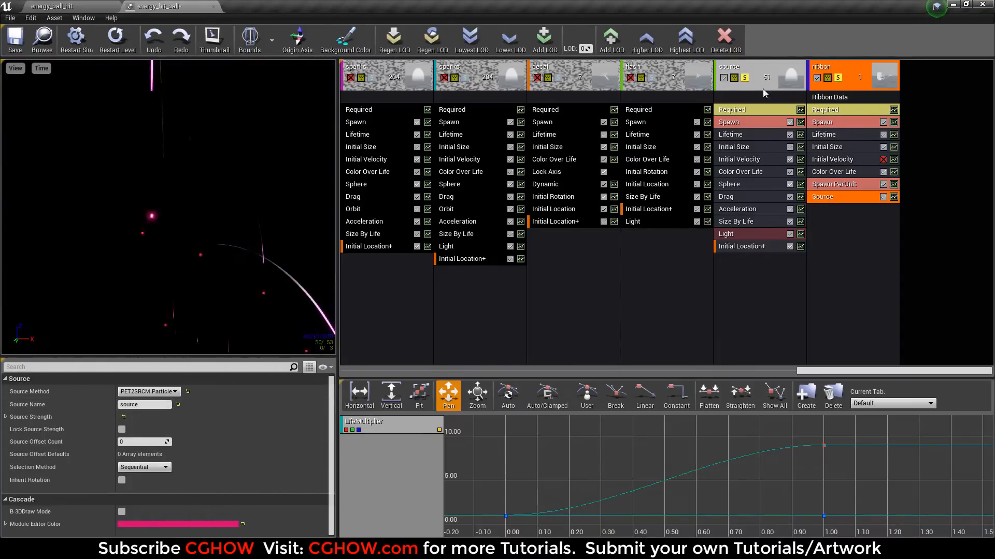
click(103, 46)
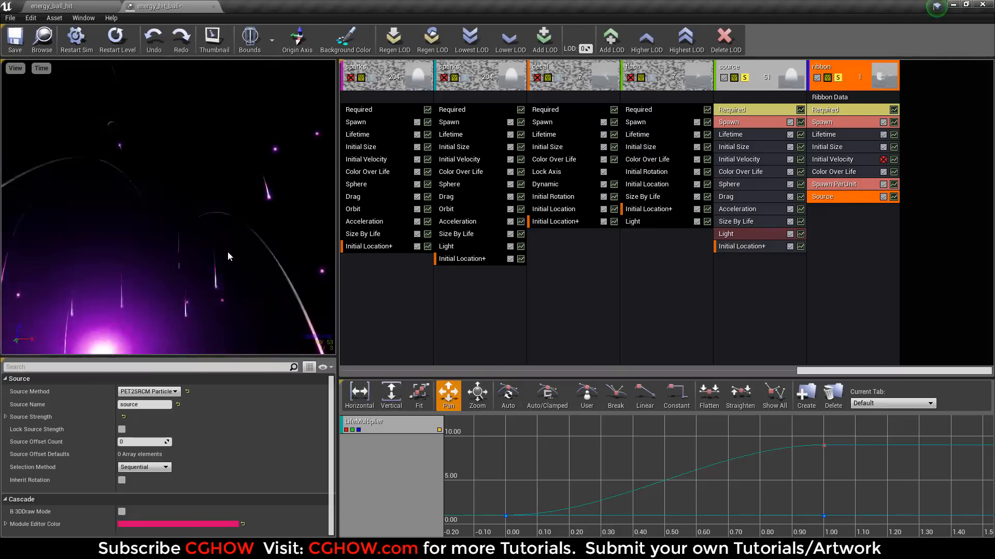
- Examine the ribbon emitter's Color Over Life curve points and its Required module settings
click(834, 172)
scroll(30, 440, down, 3)
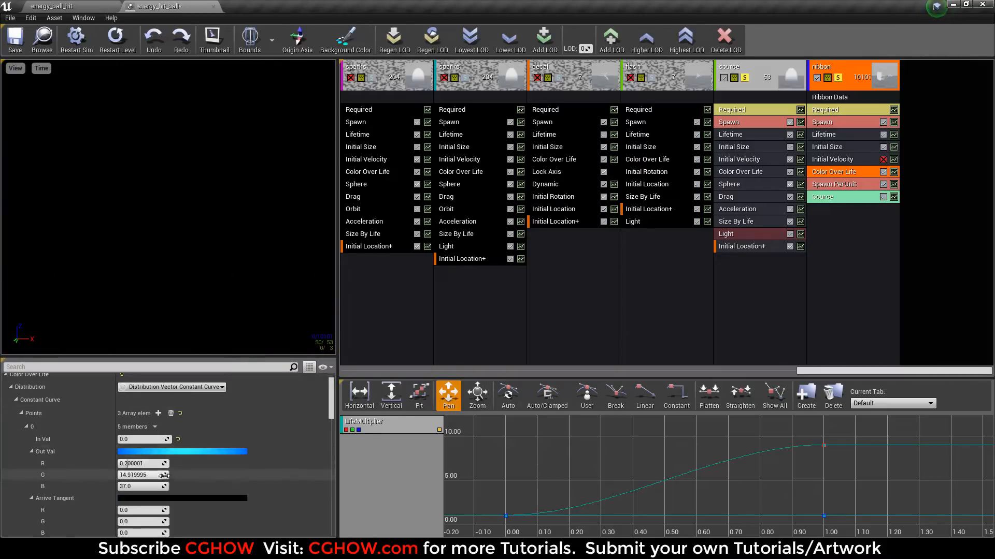
scroll(174, 434, down, 4)
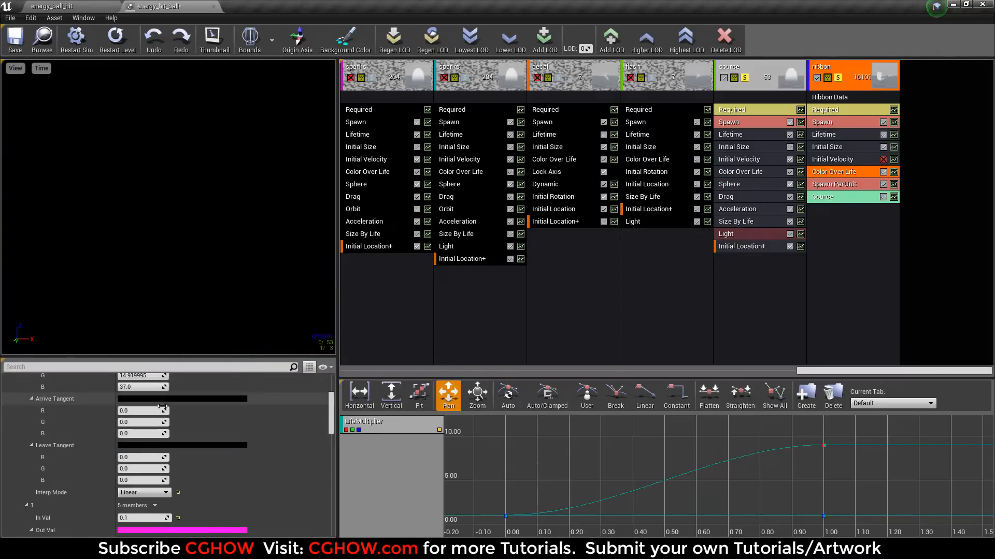
click(835, 111)
scroll(152, 415, up, 6)
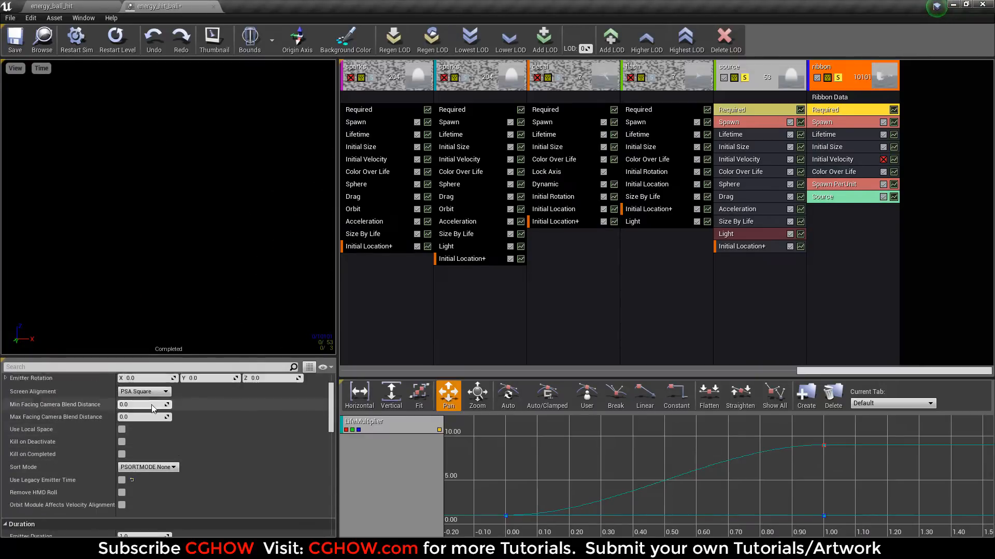
- Open the ribbon emitter's m_trails material and examine its node graph from the output back to the CustomRotator
double_click(138, 404)
right_drag(331, 336, 609, 317)
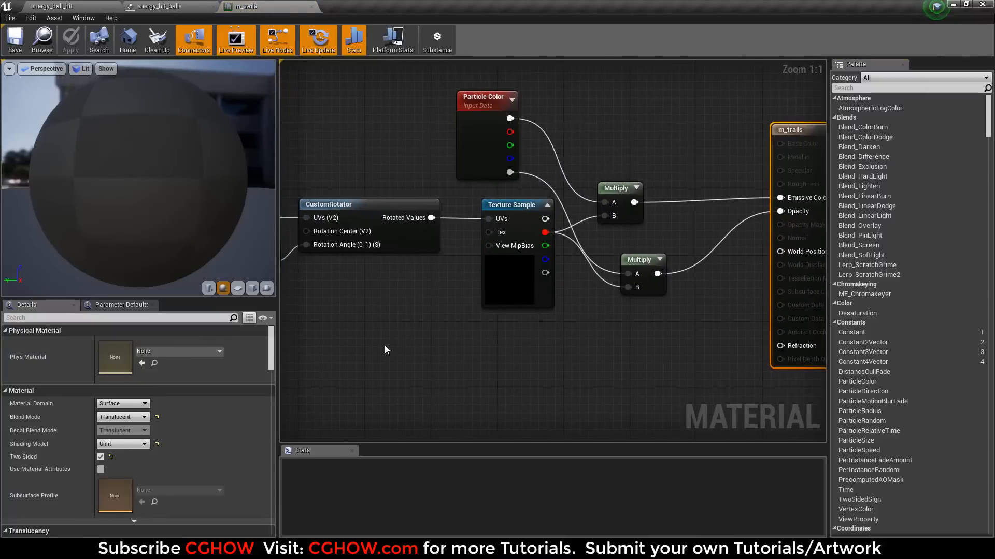
right_drag(387, 349, 513, 351)
right_drag(452, 346, 419, 335)
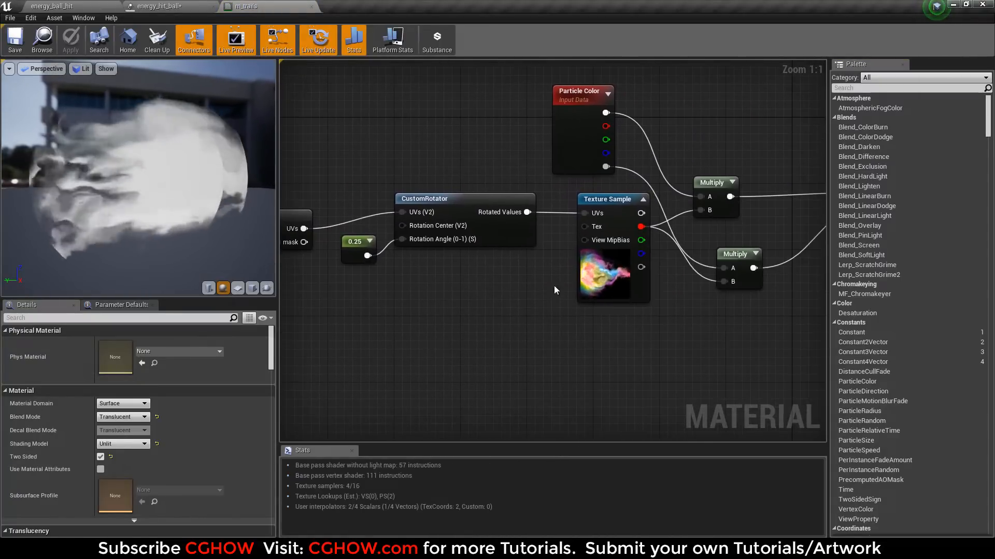
- View the fireball texture used in m_trails and compare its orientation with the CustomRotator node's rotated result
click(602, 283)
double_click(113, 443)
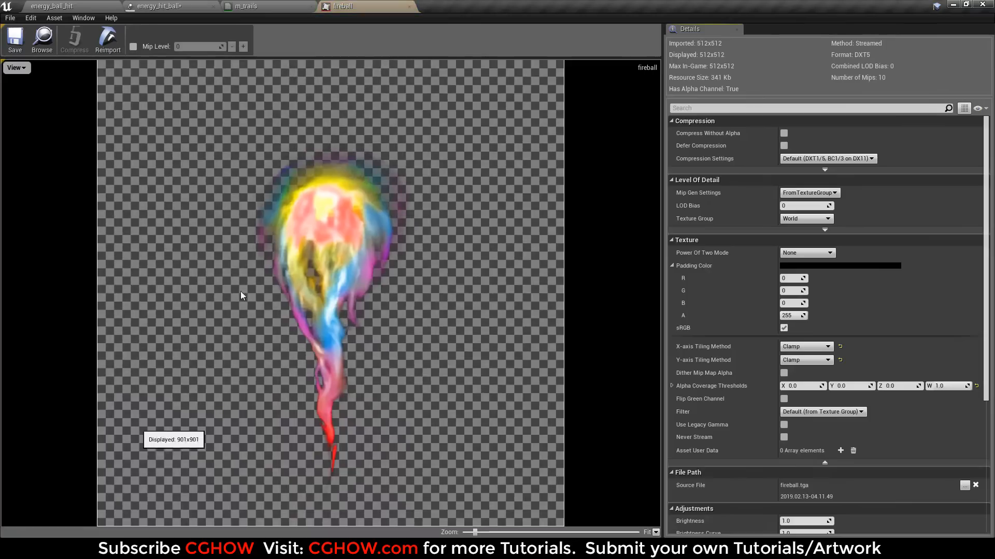
middle_click(389, 3)
right_drag(438, 260, 615, 251)
click(536, 204)
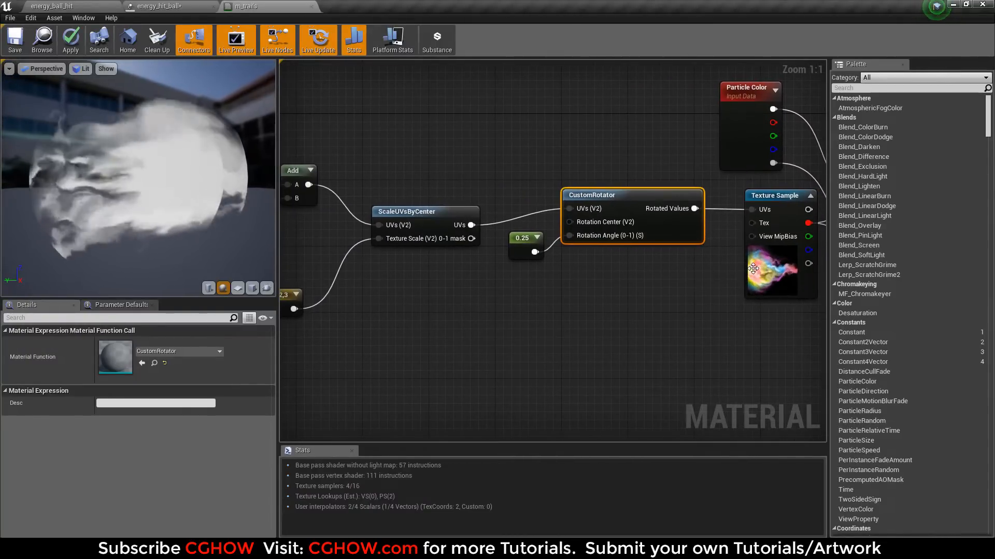
click(772, 269)
double_click(105, 454)
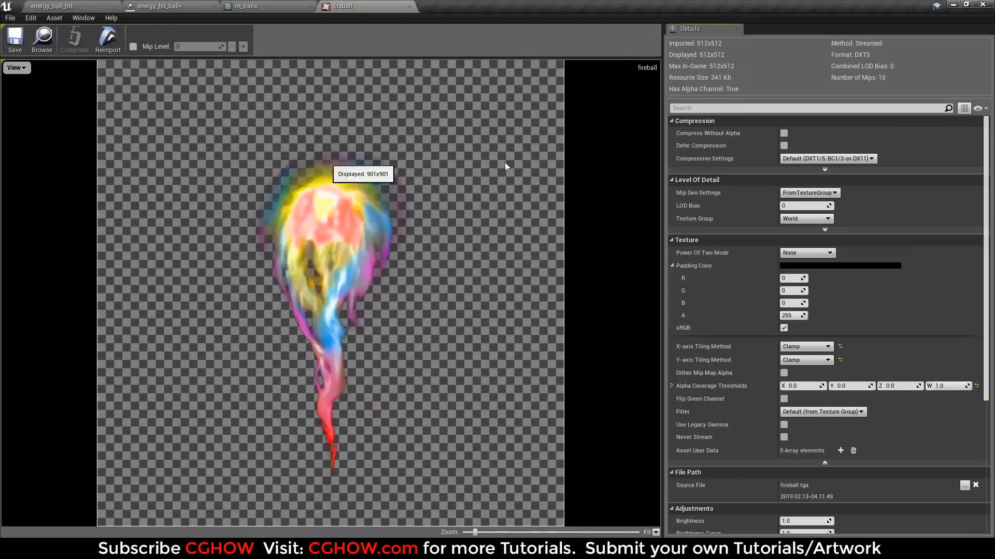
click(409, 6)
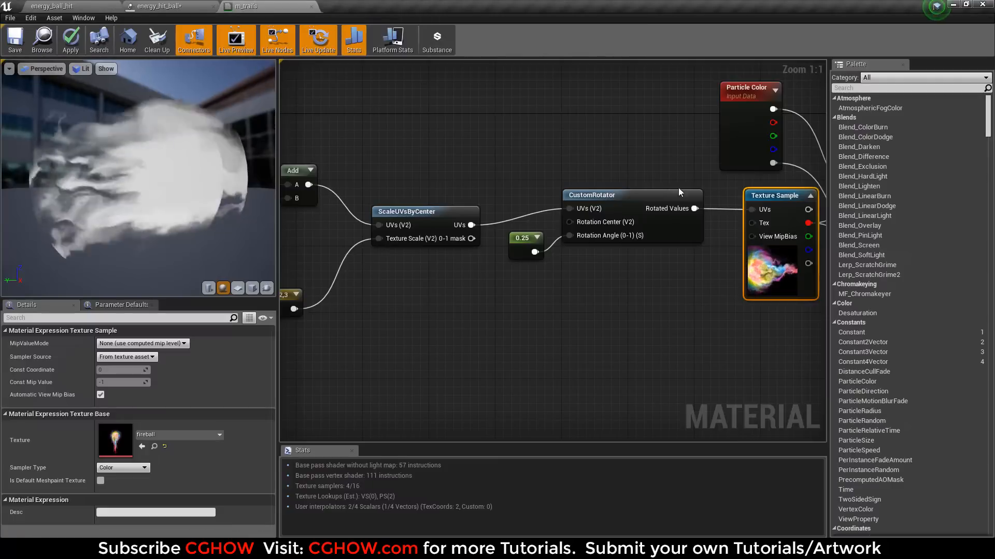
- Shift the TexCoord, Panner and noise Texture Sample nodes lower in the m_trails graph and preview the material on a cube
right_drag(422, 268, 645, 273)
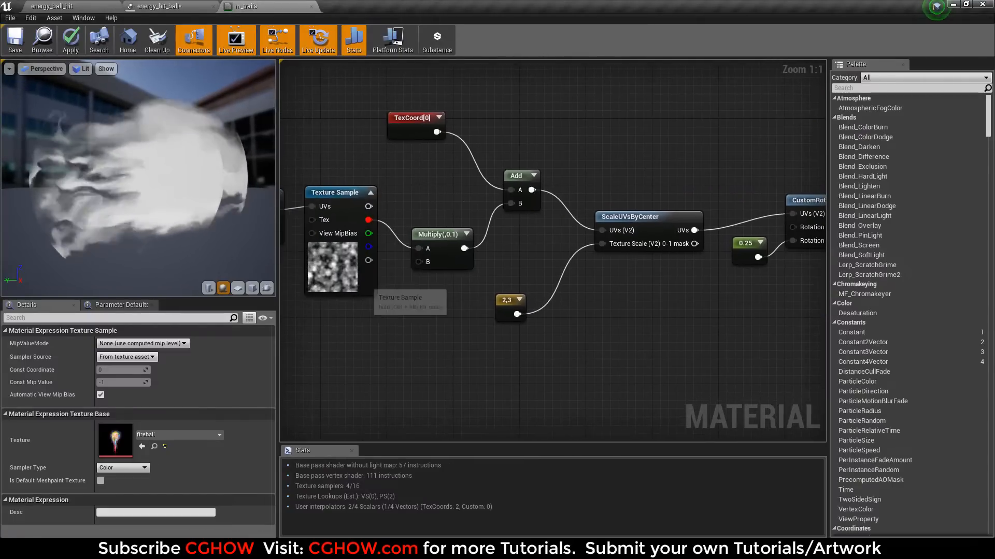
right_drag(348, 279, 530, 279)
drag(333, 147, 515, 270)
drag(493, 261, 484, 301)
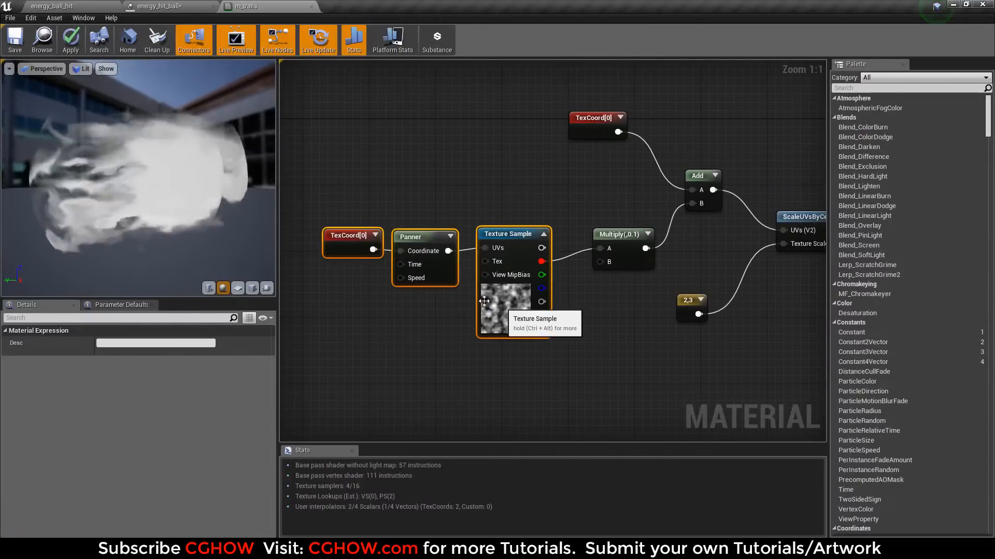
click(252, 288)
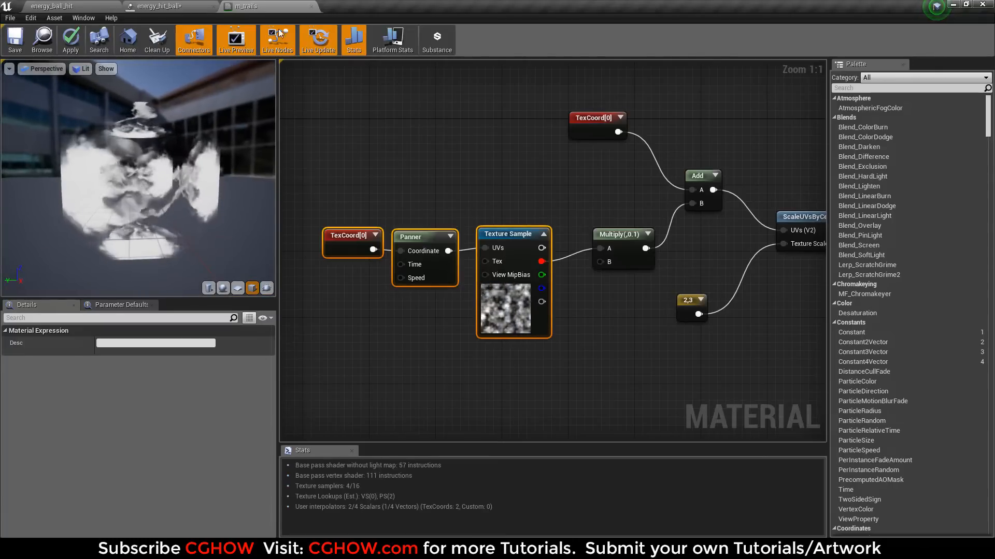
- Close the m_trails material and save the energy_hit_ball particle system
click(312, 7)
click(569, 307)
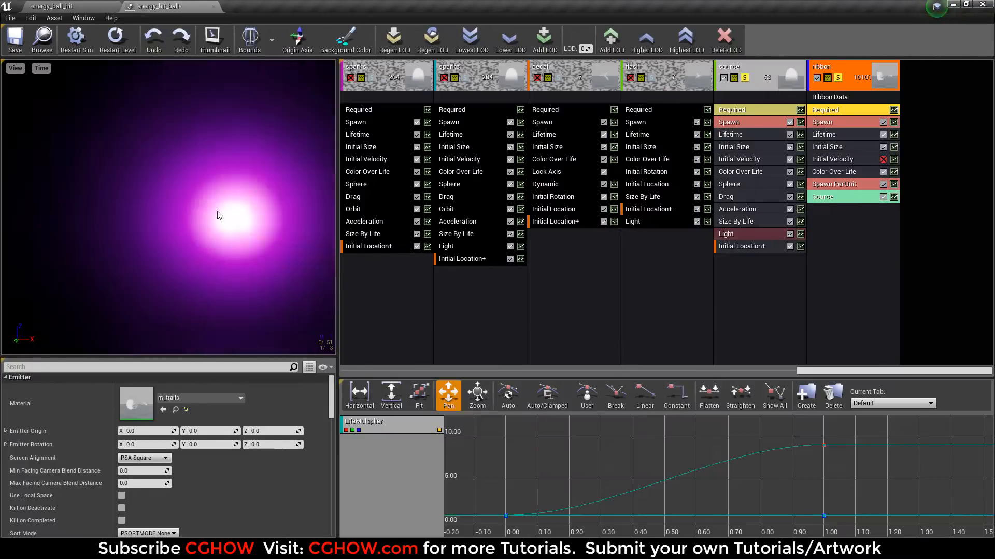
click(15, 40)
- Float the energy_hit_ball editor as a wide window below the level viewport and switch the viewport to Game View
drag(181, 4, 79, 313)
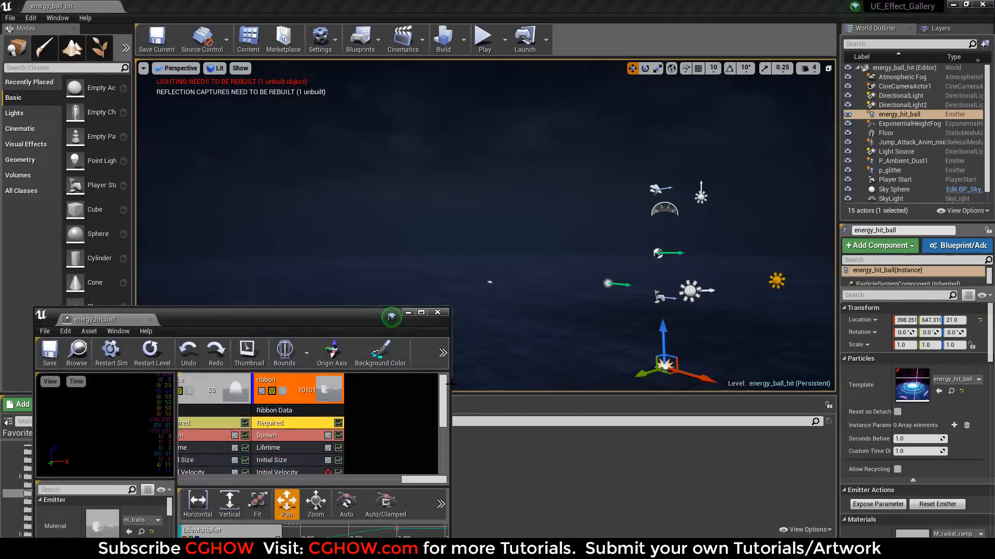
drag(450, 383, 967, 383)
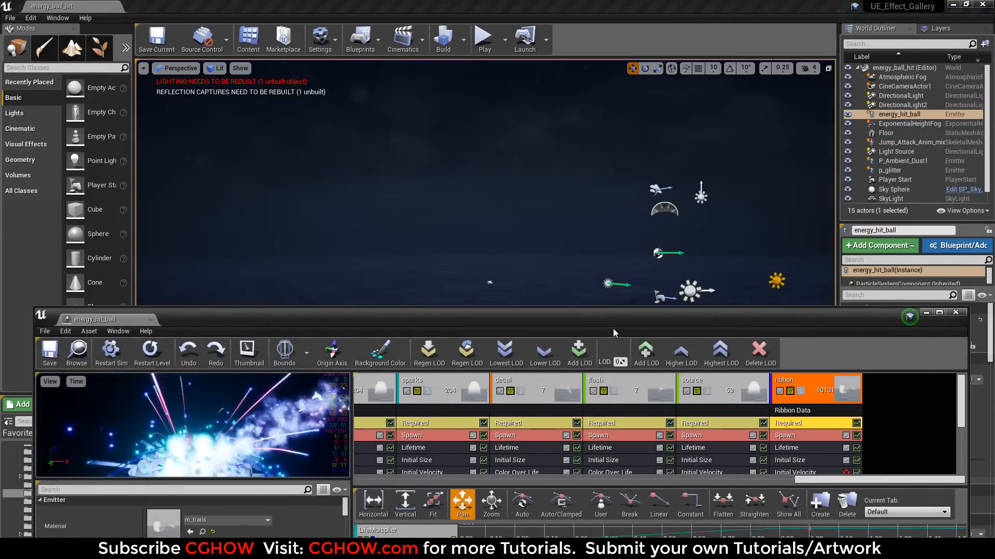
drag(589, 309, 587, 392)
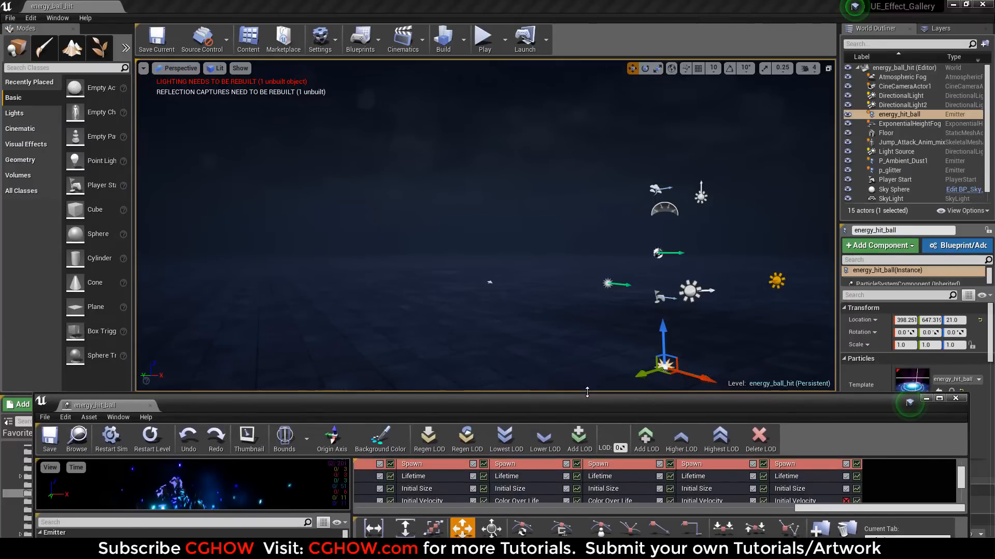
click(469, 184)
key(g)
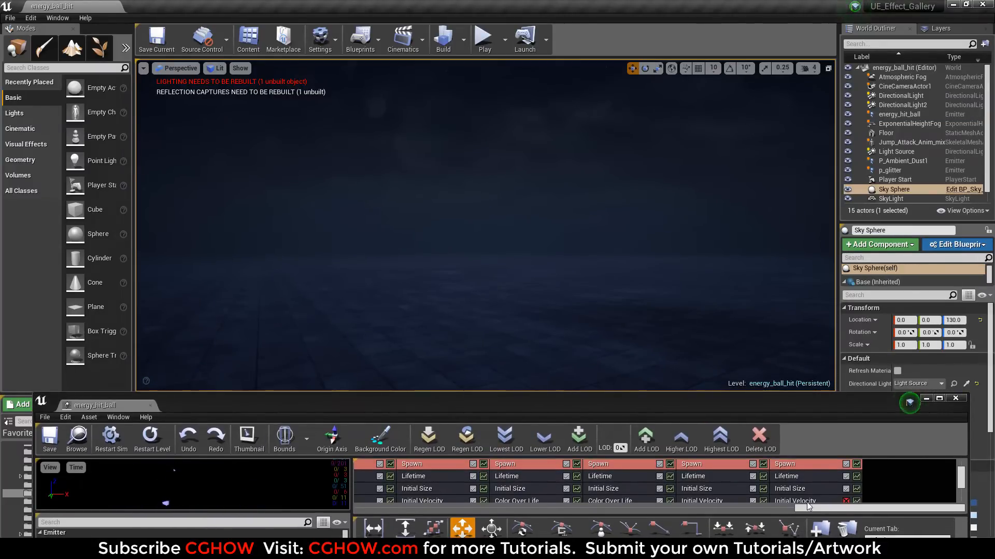
- Solo the ground_glow02 and ground_glow01 emitters one after the other, replaying the effect in the level after each
drag(808, 507, 286, 517)
drag(962, 485, 936, 436)
click(384, 477)
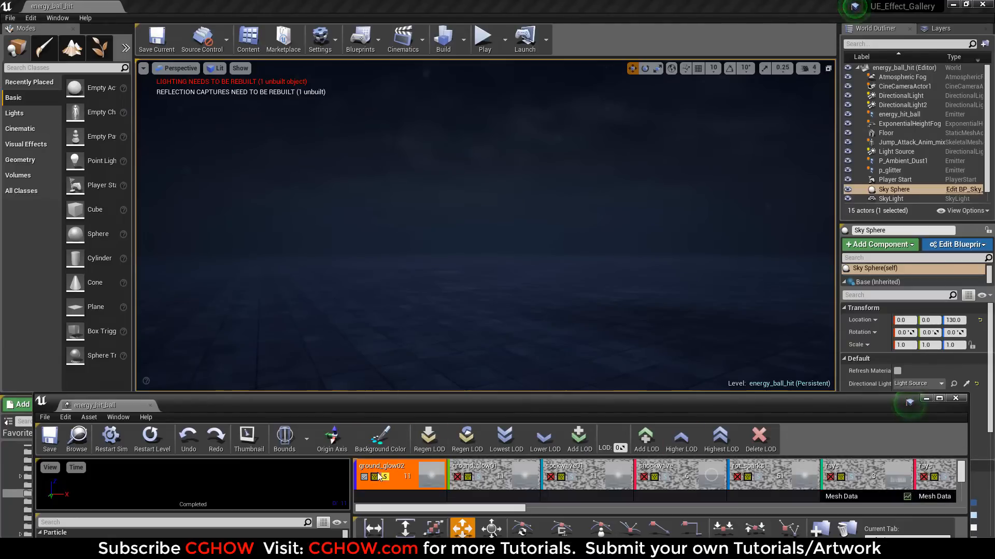
click(150, 433)
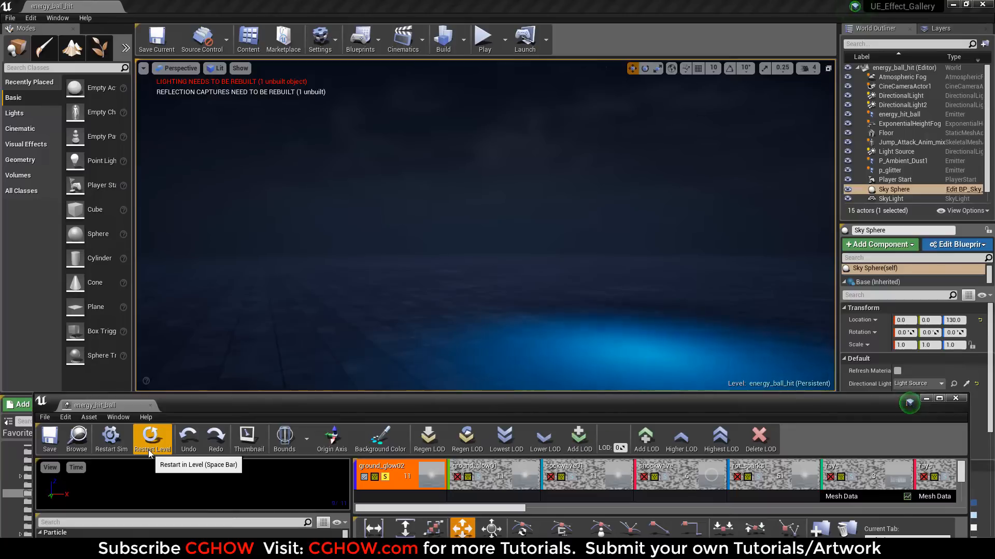
click(479, 477)
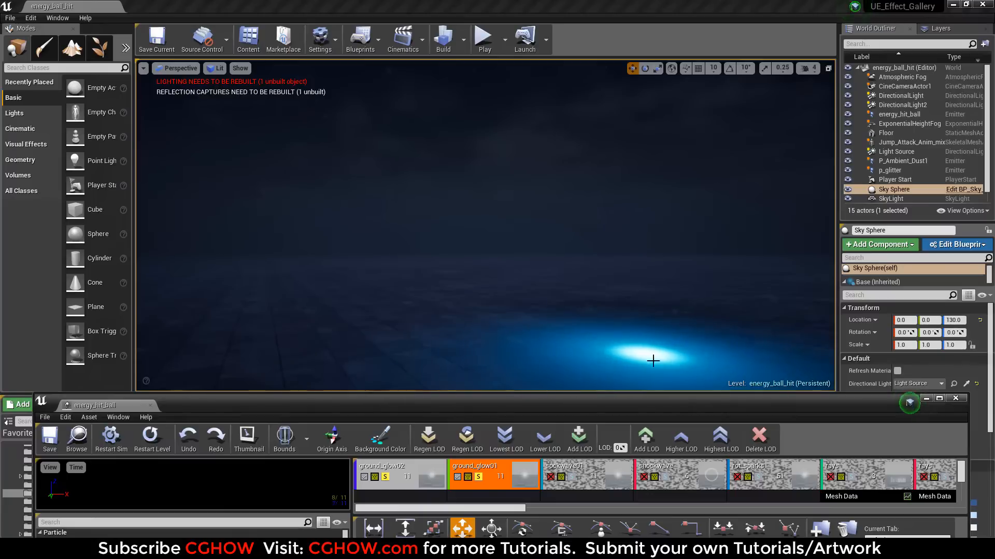
click(150, 436)
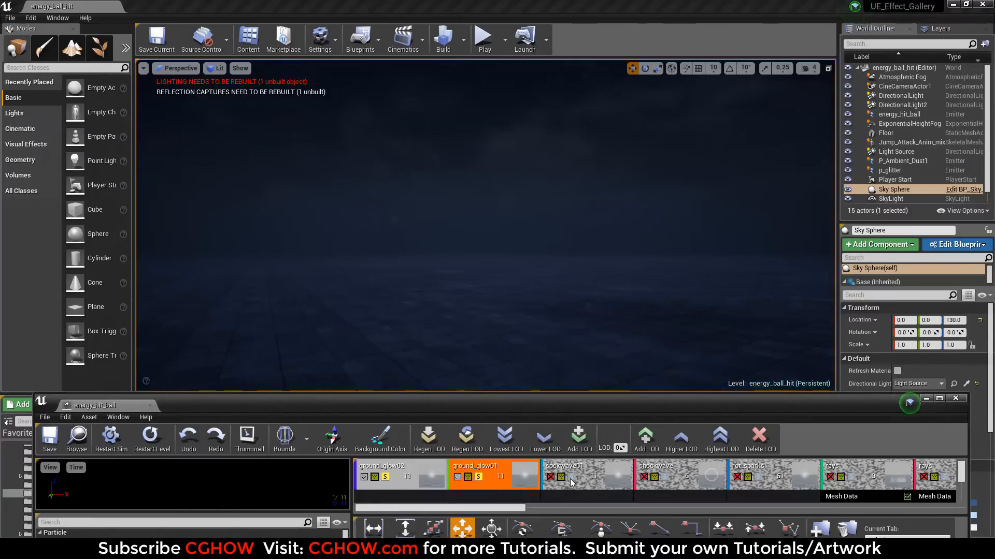
- Add the shockwave01 and shockwave emitters to the soloed set and replay the effect in the level
click(566, 480)
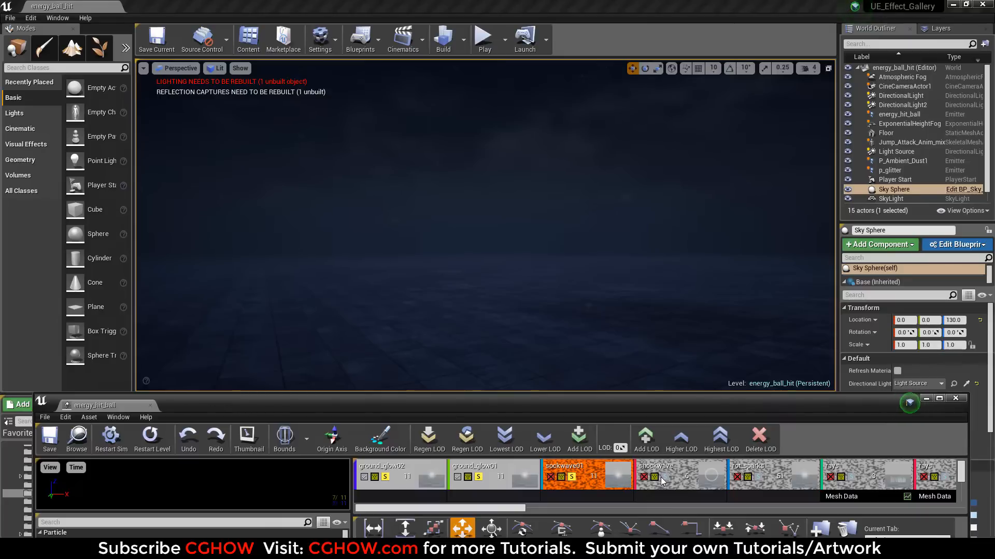
click(662, 482)
click(150, 436)
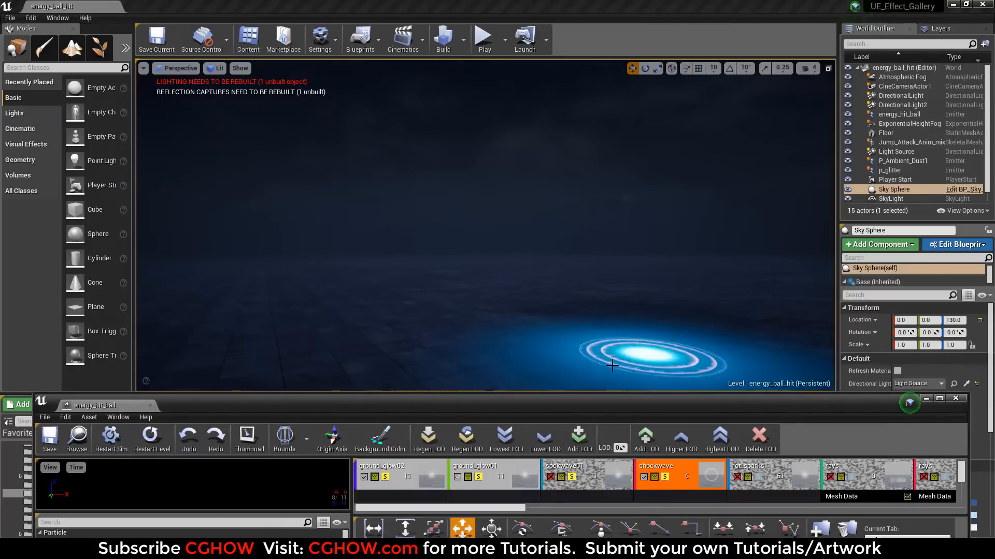
click(141, 439)
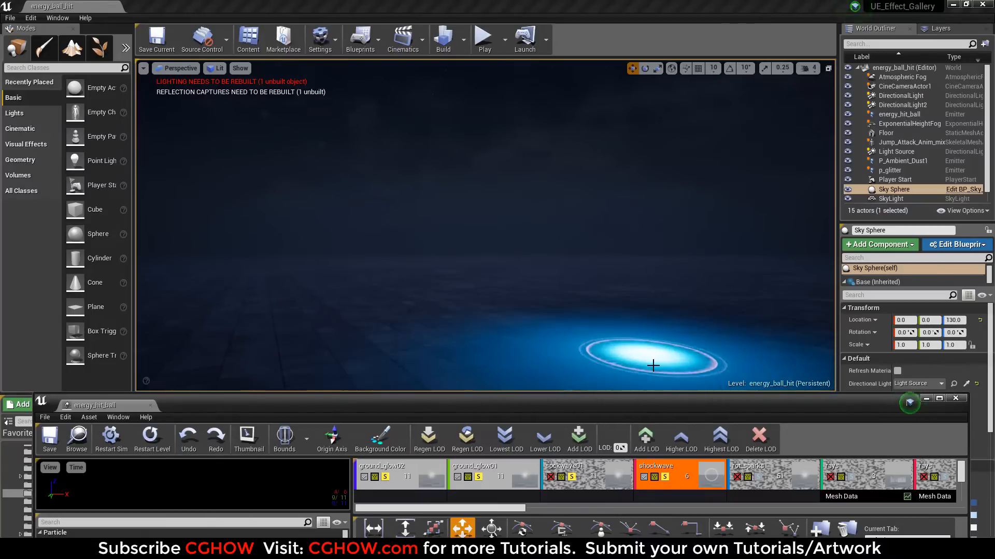
- Solo the rot_sparks emitter as well and replay the effect in the level several times
click(756, 483)
click(160, 452)
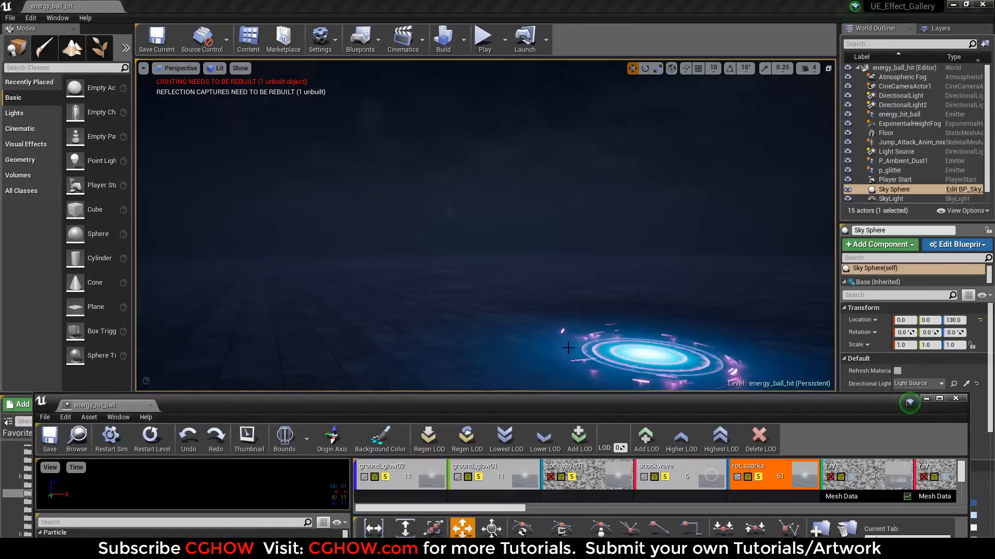
click(153, 437)
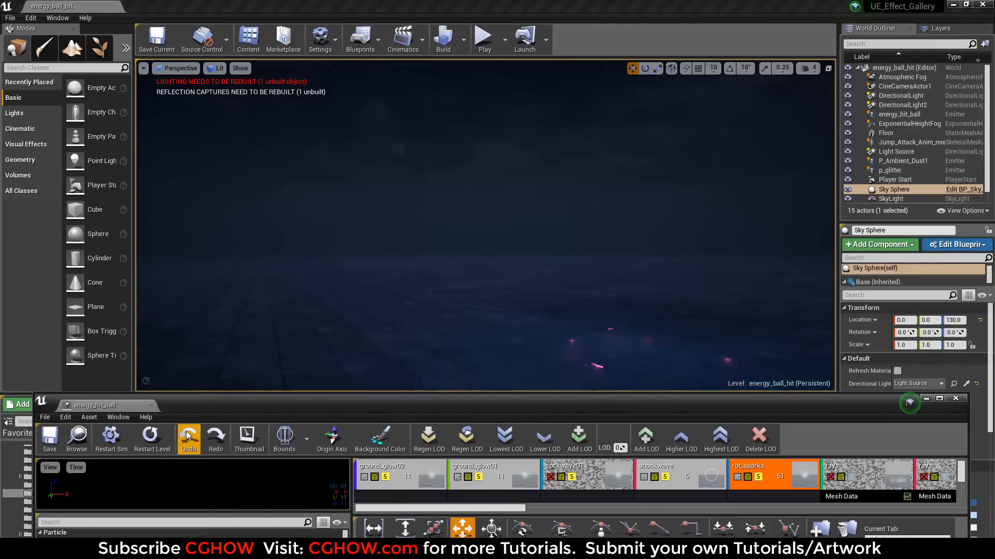
click(166, 435)
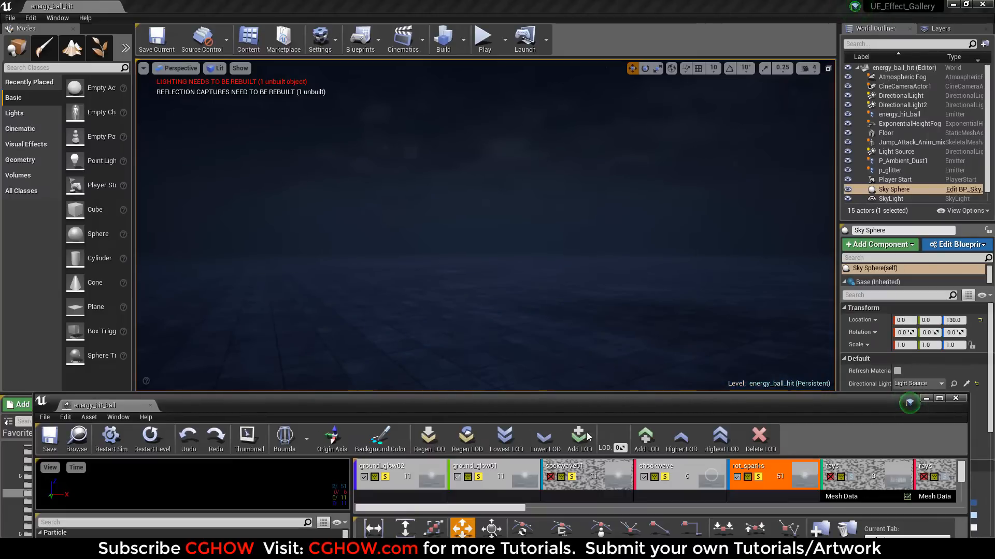
- Solo the two rays emitters one after the other, replaying the effect in the level after each
drag(514, 512, 595, 517)
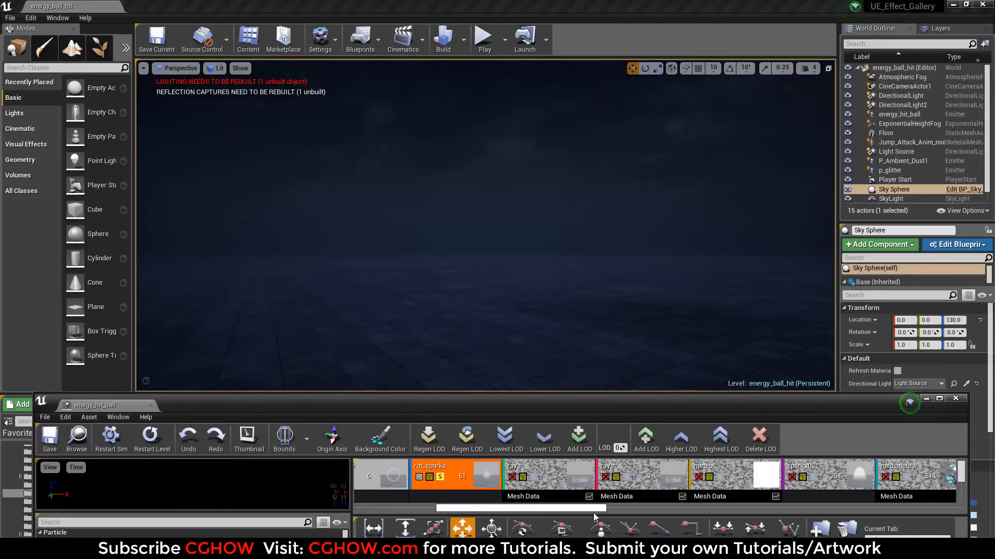
click(529, 481)
click(144, 444)
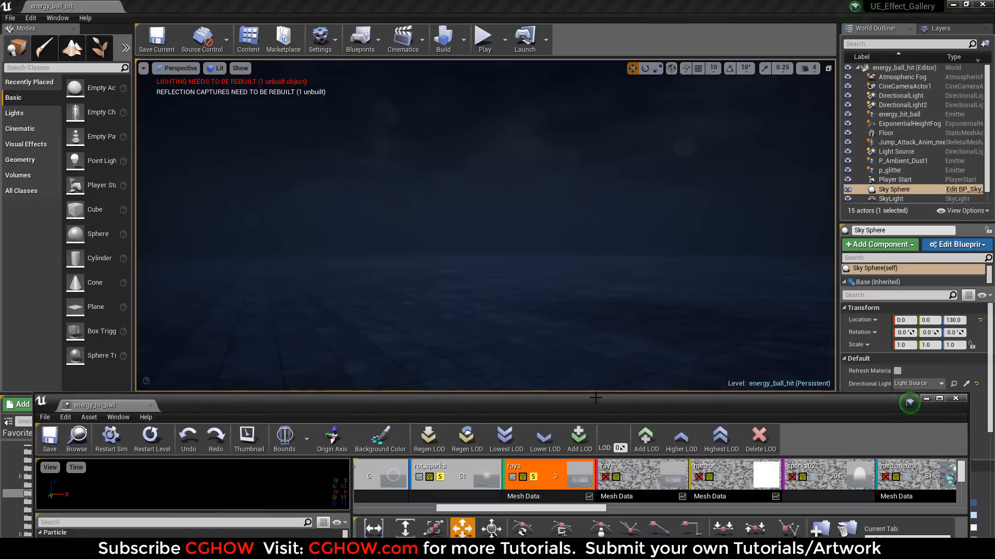
click(152, 448)
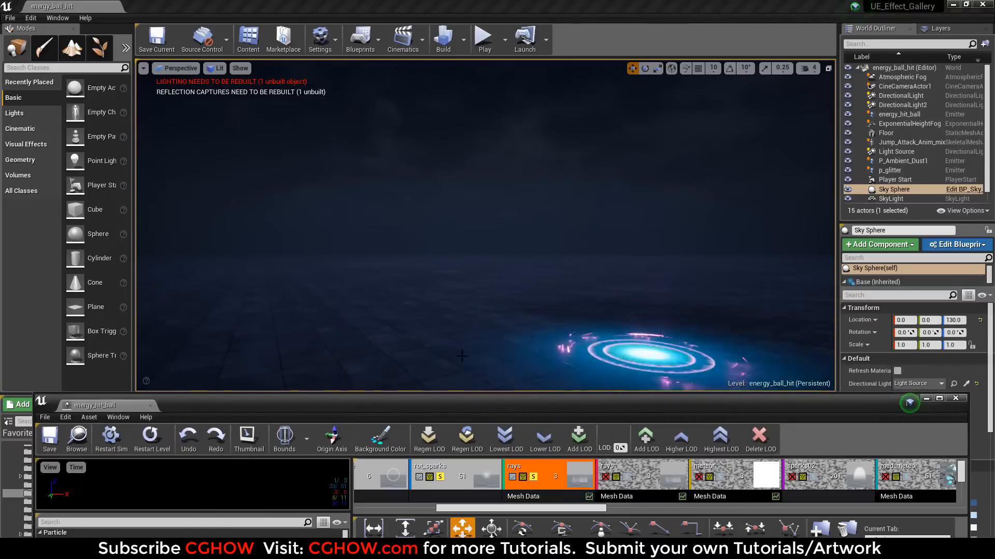
click(166, 450)
click(624, 480)
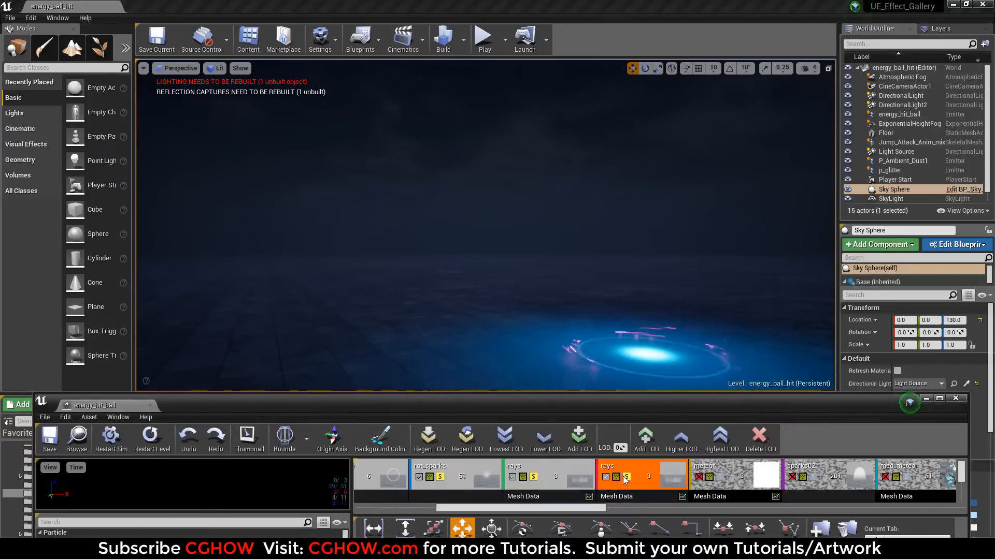
click(142, 437)
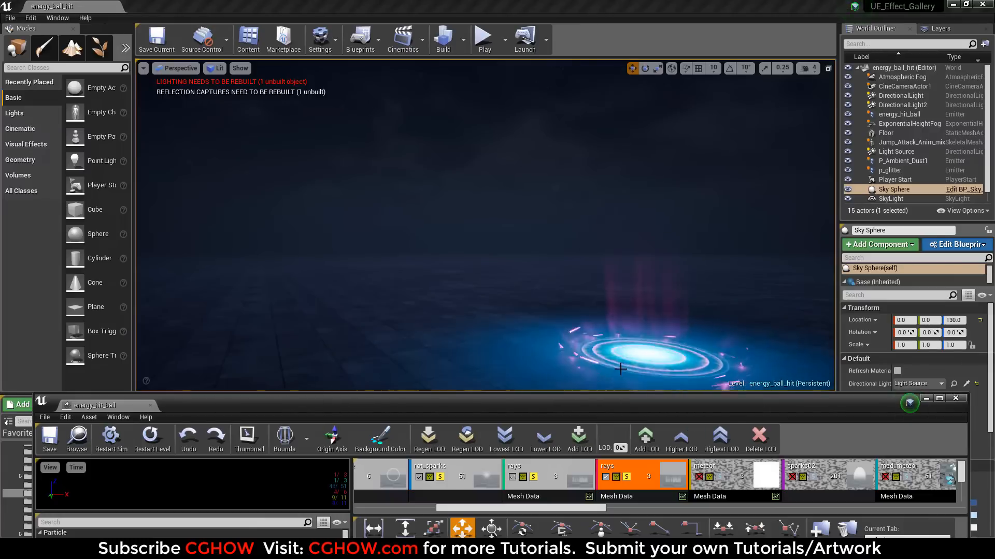
- Solo the meteor emitter in addition and replay the effect in the level
click(724, 483)
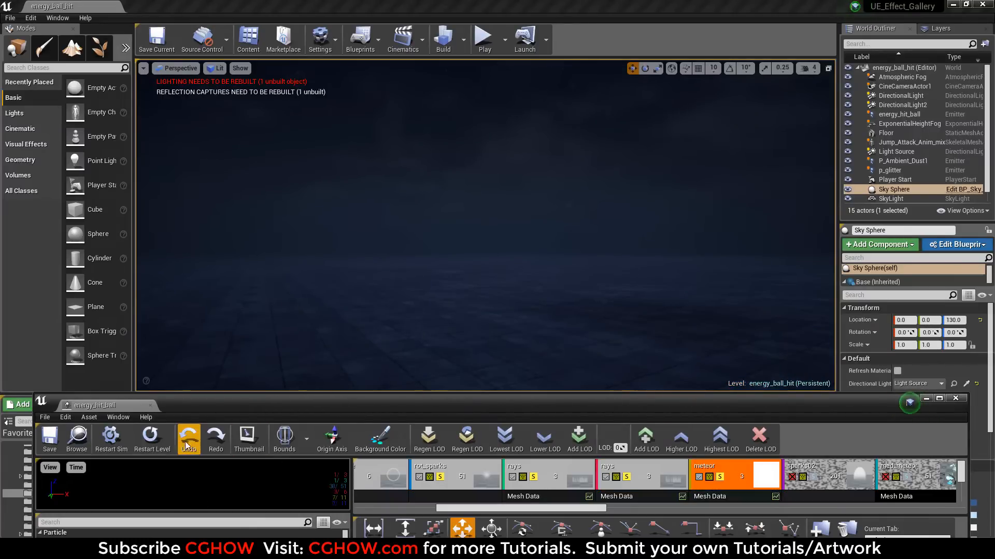
click(151, 438)
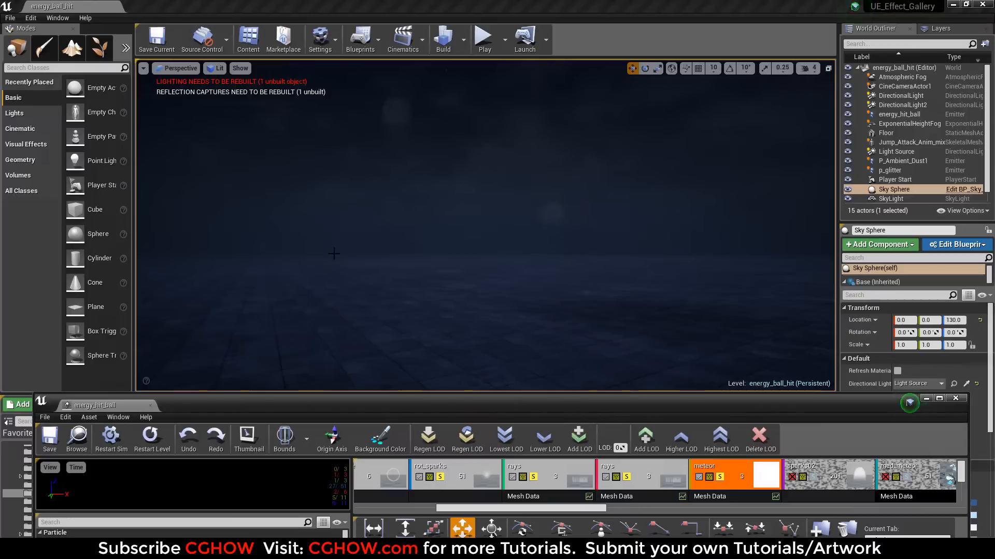
click(150, 438)
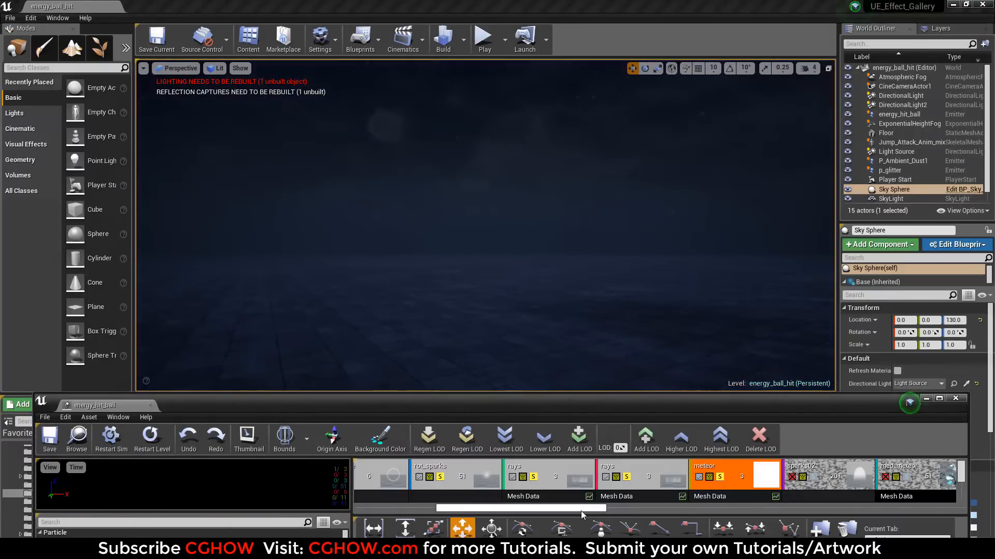
- Solo the sparks02 emitter along with the earlier ones and replay the effect in the level several times
scroll(580, 511, down, 5)
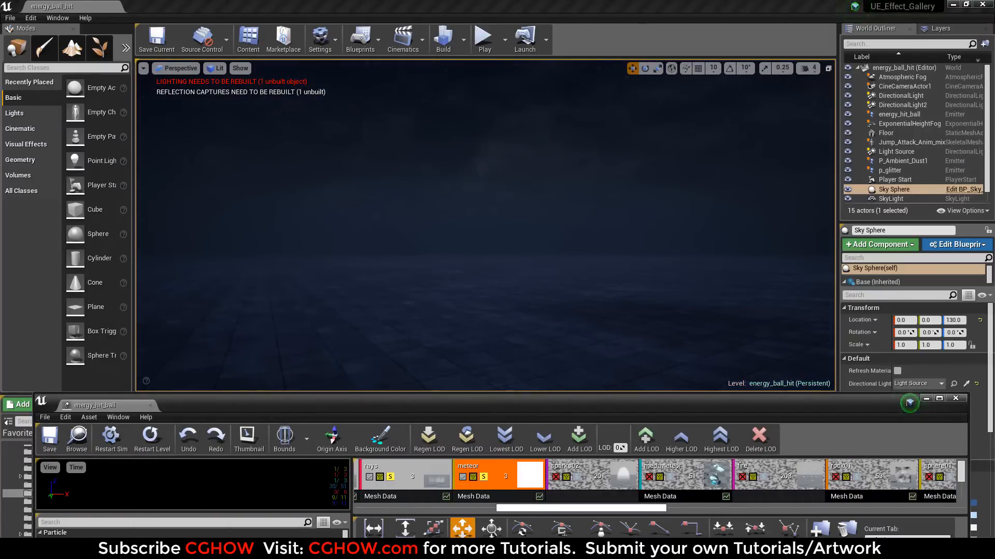
drag(659, 511, 572, 513)
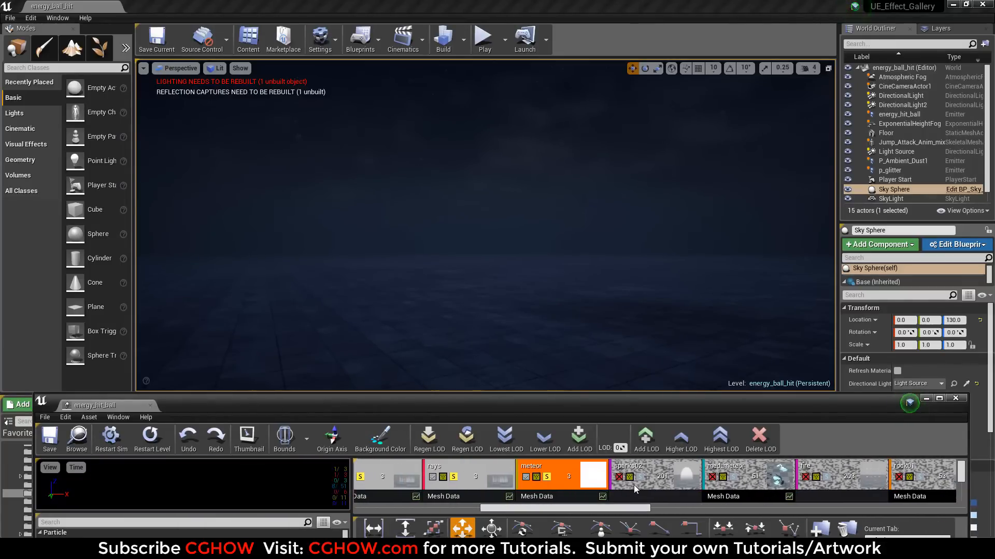
scroll(589, 481, down, 2)
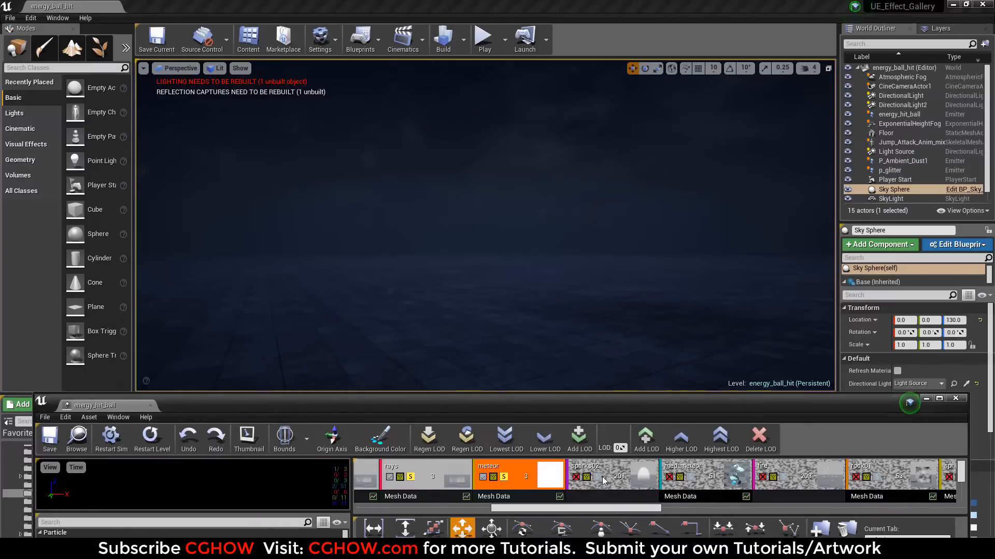
click(570, 478)
click(156, 440)
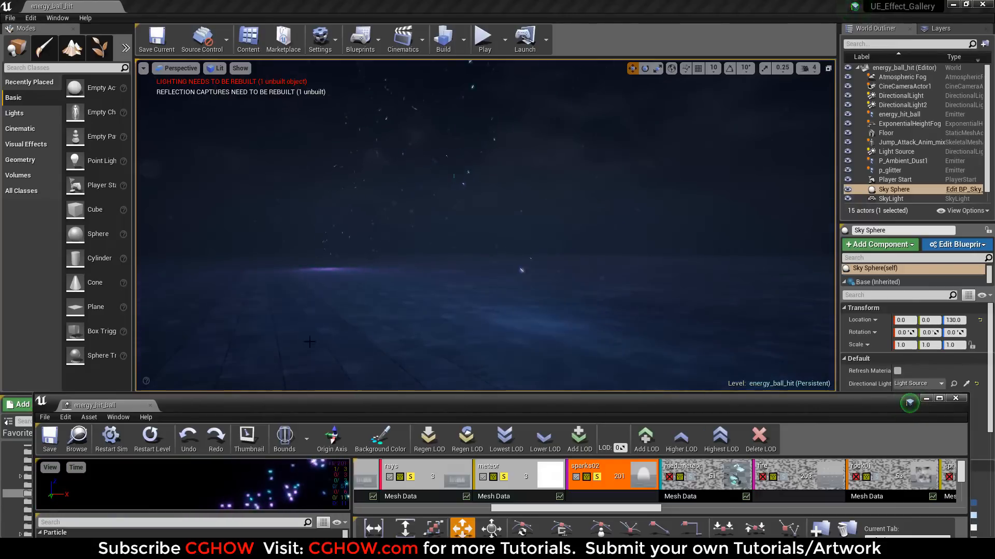
click(152, 444)
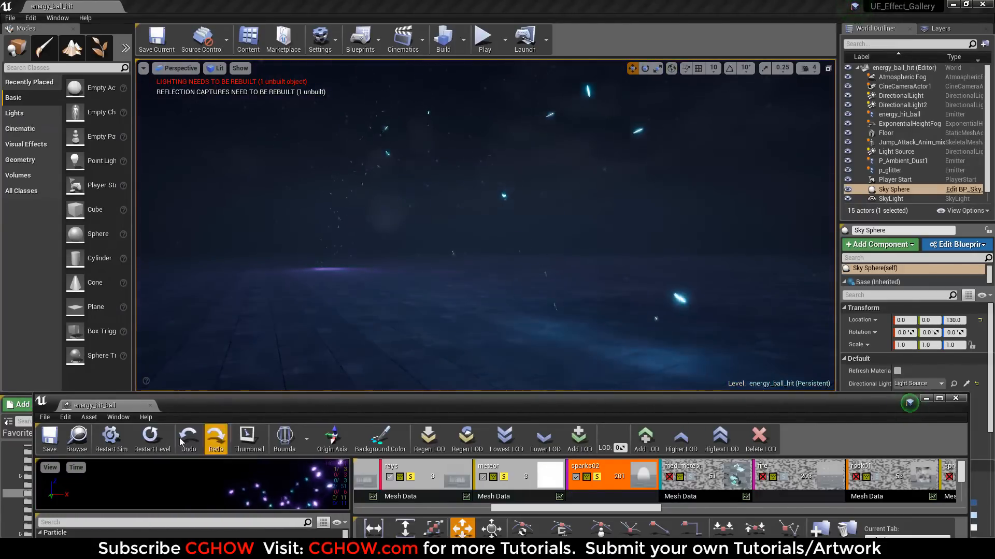
click(152, 444)
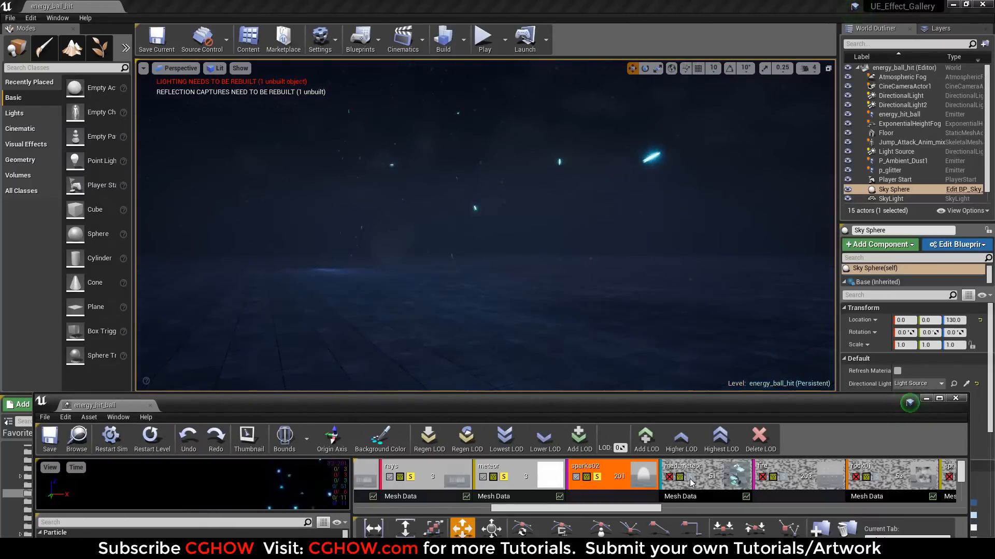
- Add the med_meteor and fire emitters to the soloed set, replaying the effect in the level after each
click(690, 478)
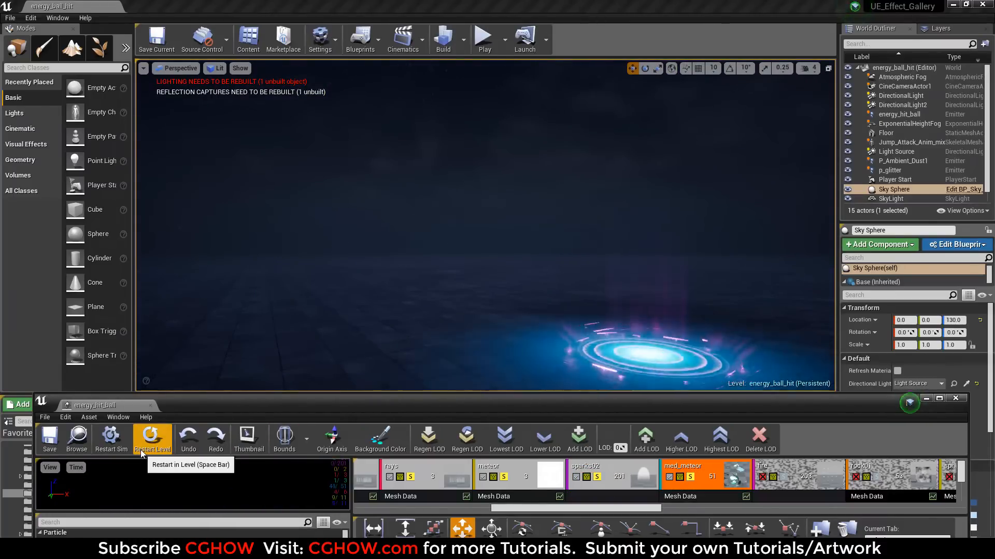
click(149, 441)
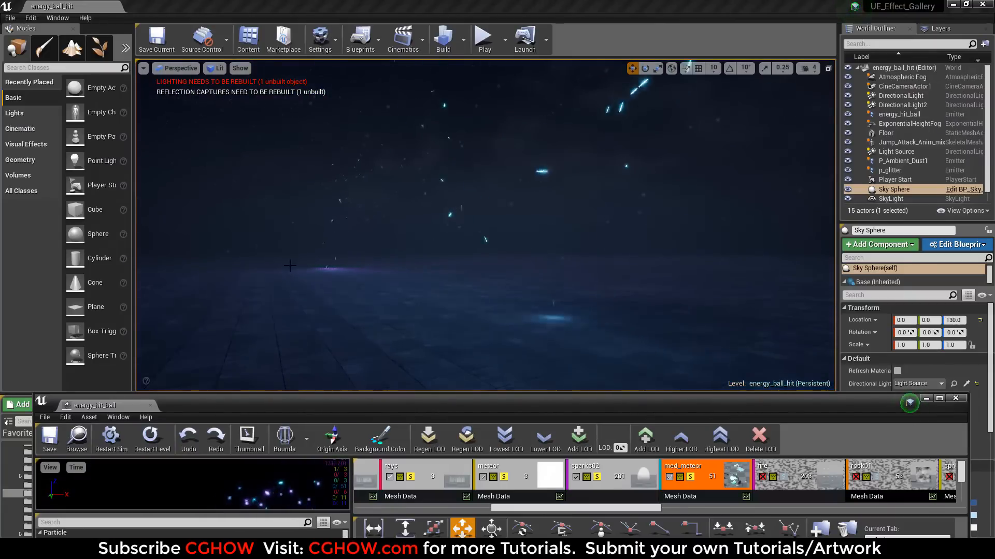
click(164, 439)
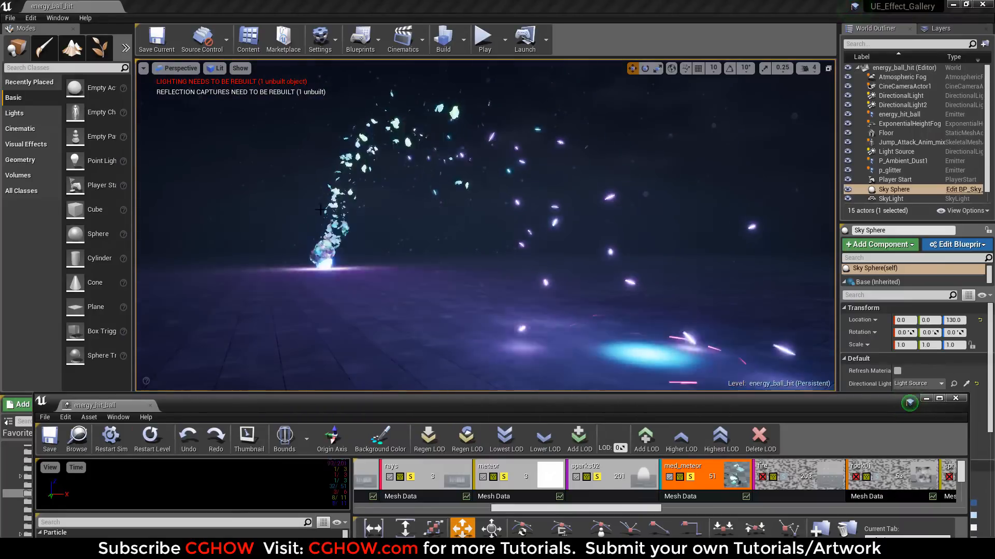
click(155, 440)
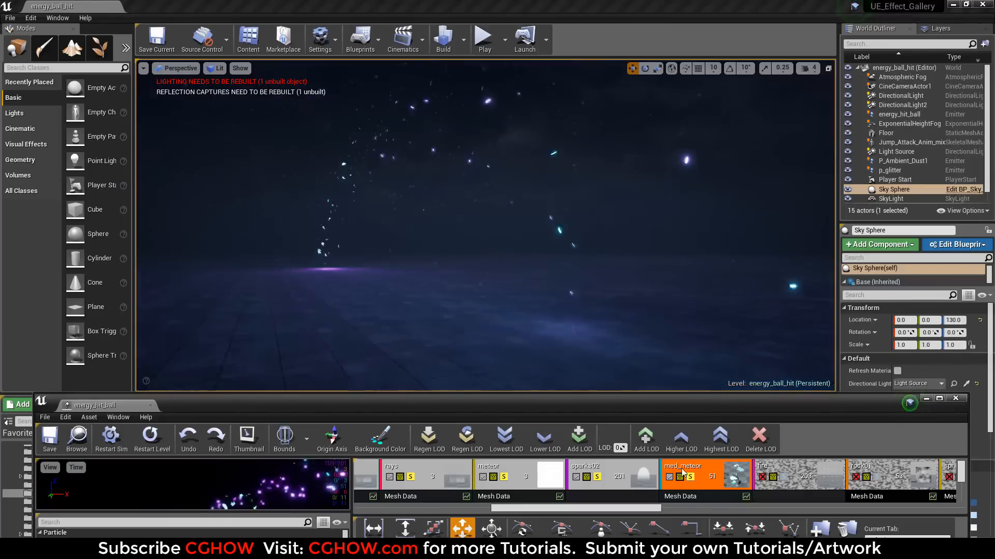
click(762, 476)
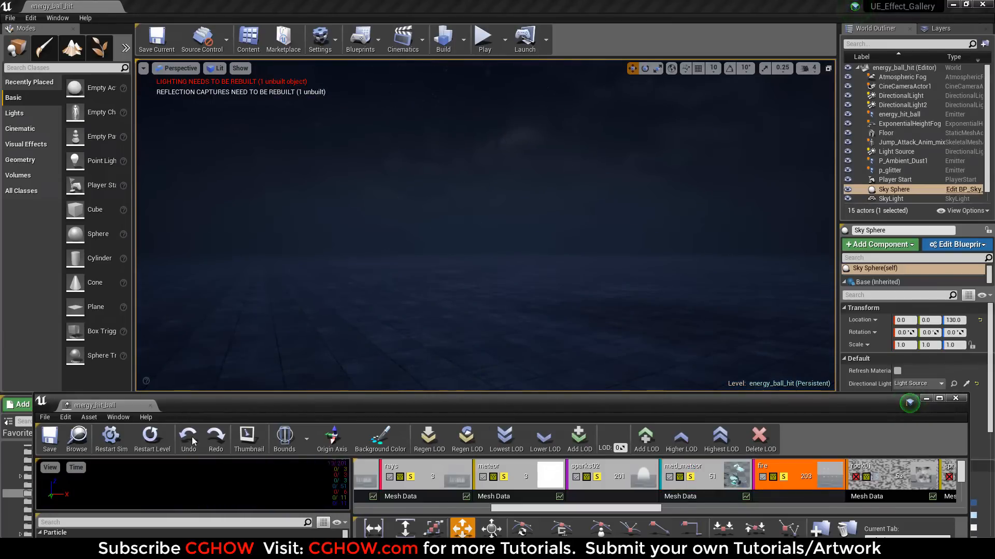
click(169, 437)
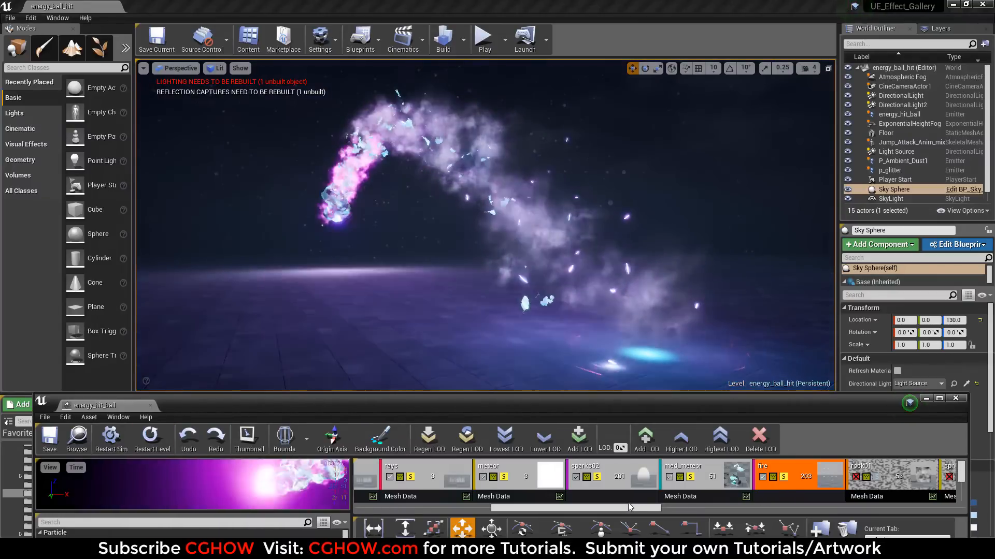
- Solo the rock01 emitter too and replay the effect in the level to show its rocks
drag(662, 510, 710, 513)
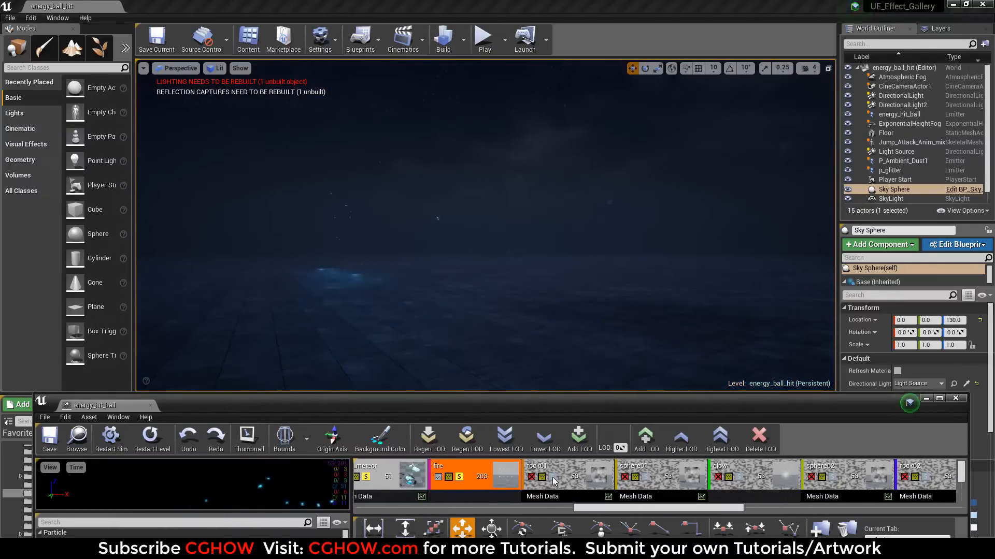
click(554, 481)
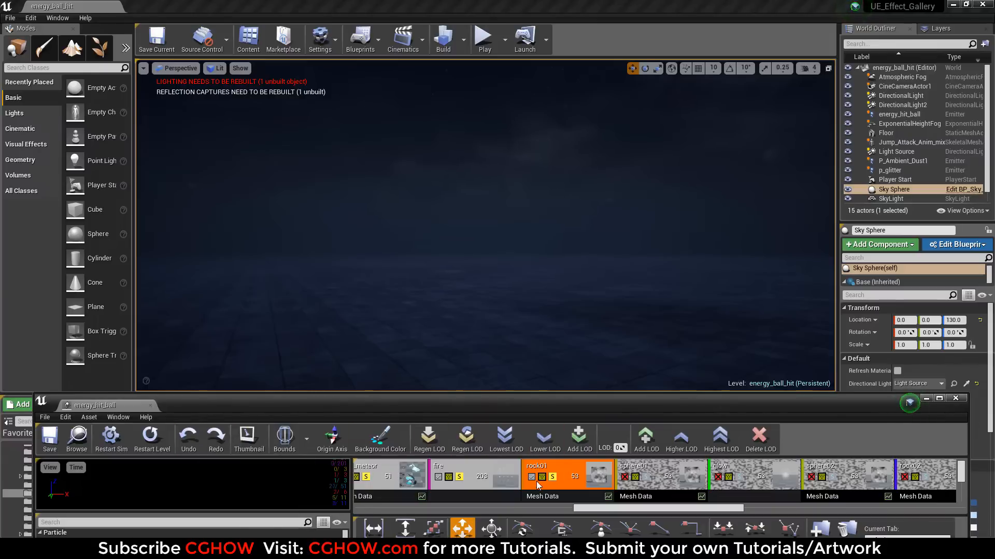
click(552, 481)
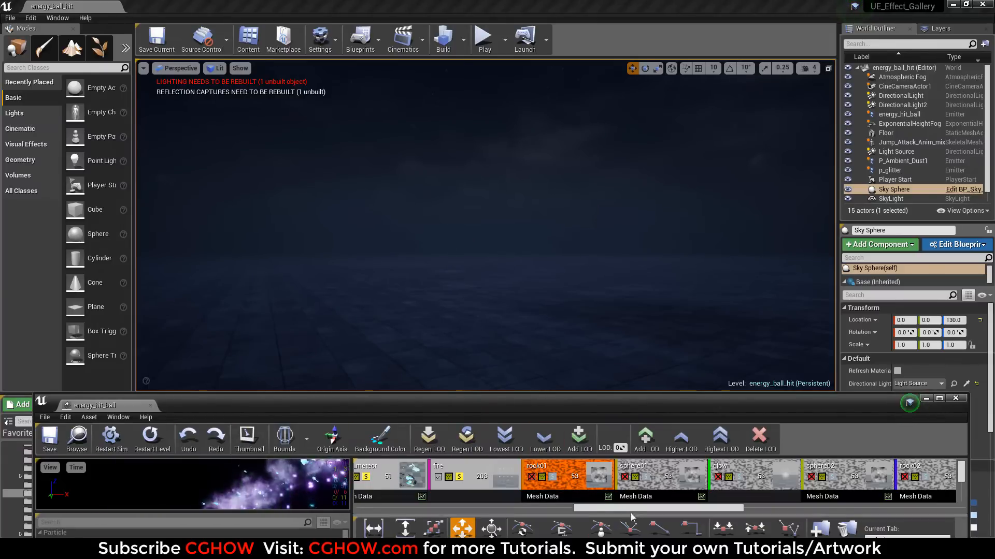
click(552, 477)
click(160, 450)
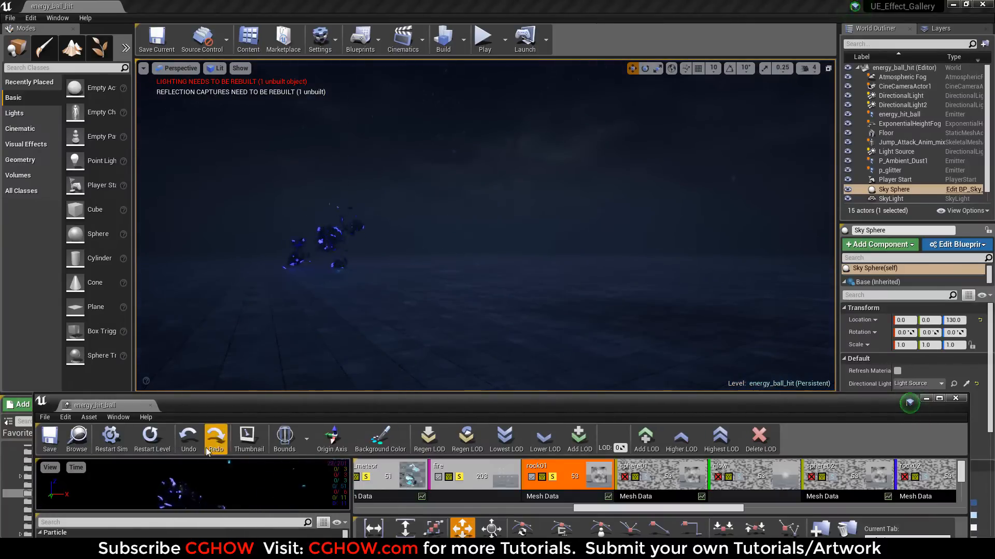
click(155, 450)
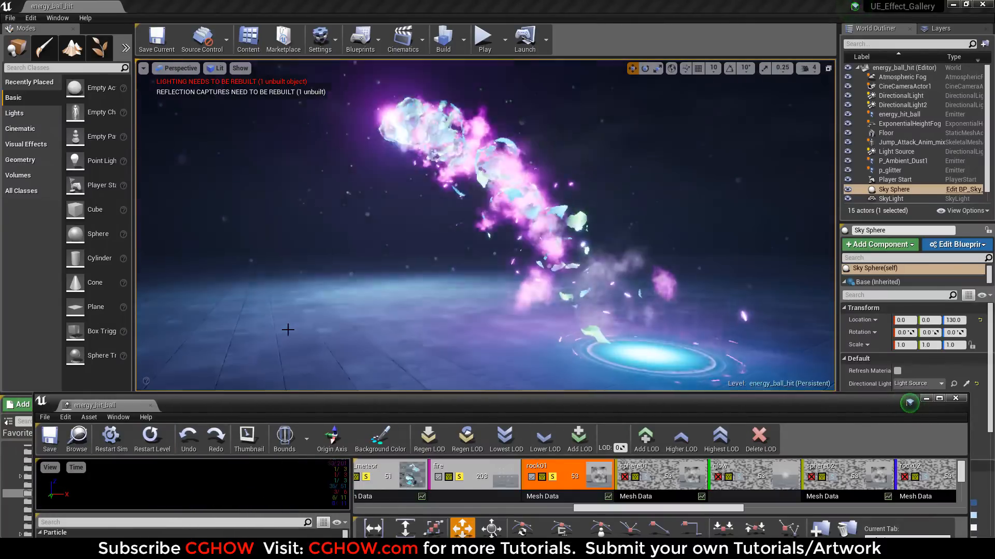
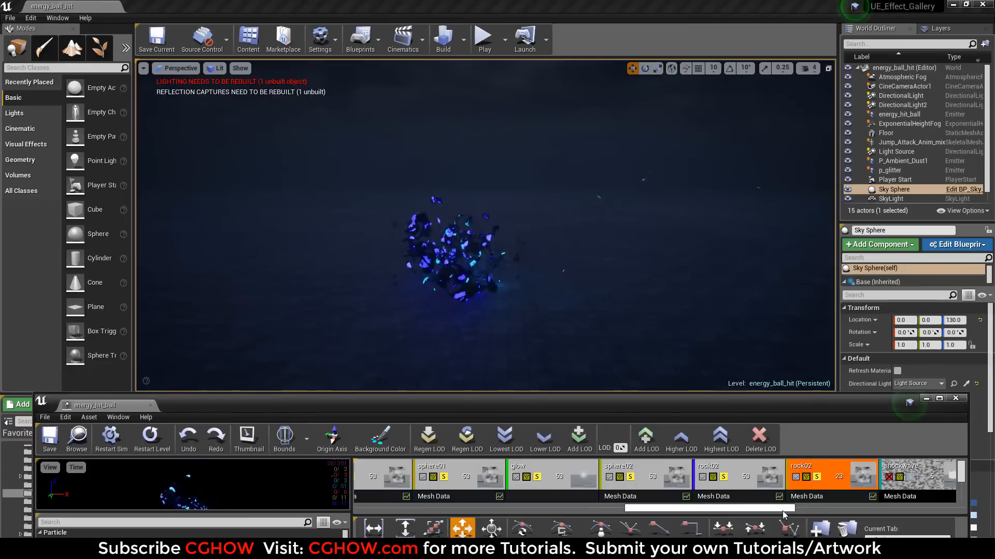
- Add the shockwave emitter to the soloed set and replay the effect in the level
drag(790, 514, 820, 514)
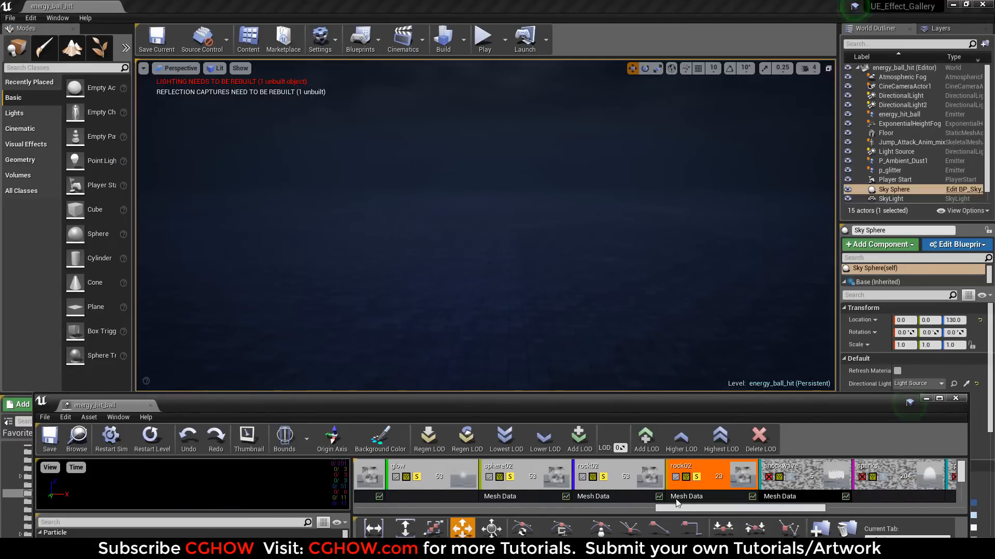
click(791, 483)
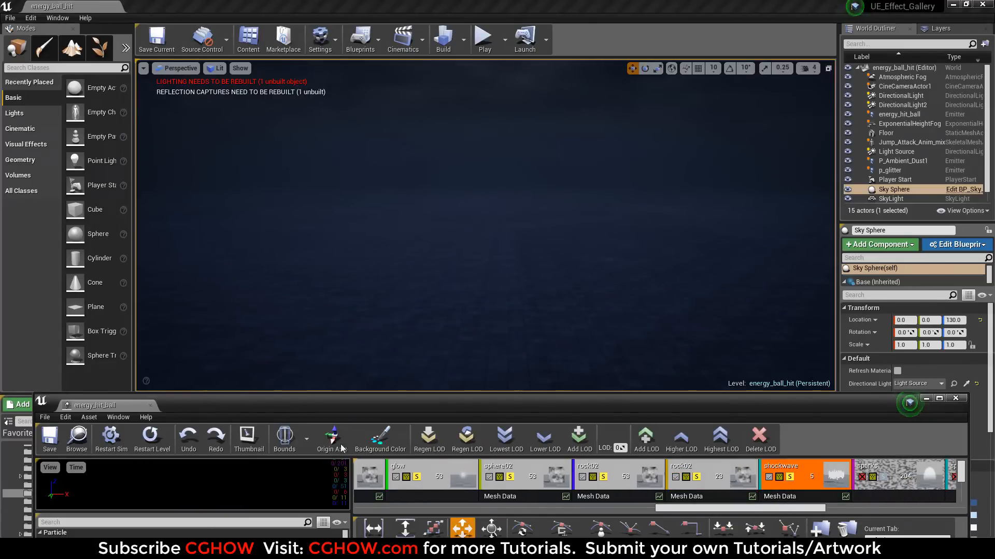
click(160, 445)
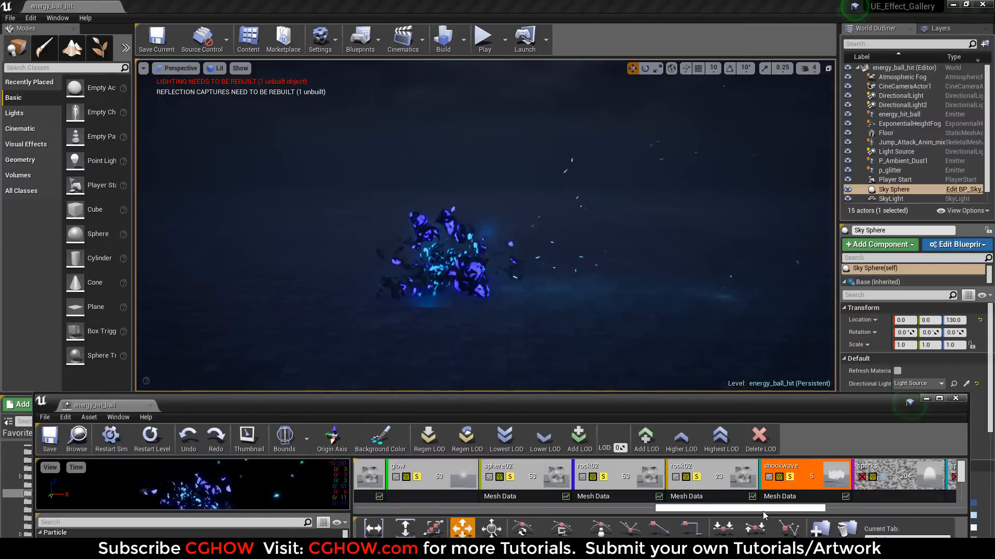
- Solo the two sparks emitters next to shockwave as well, replaying the effect in the level after each
drag(763, 514, 801, 512)
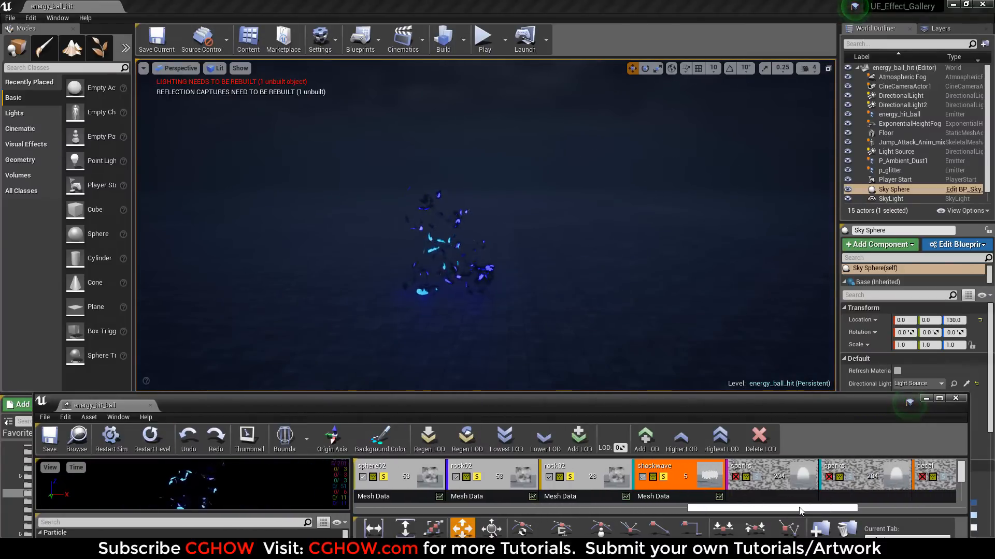
click(144, 444)
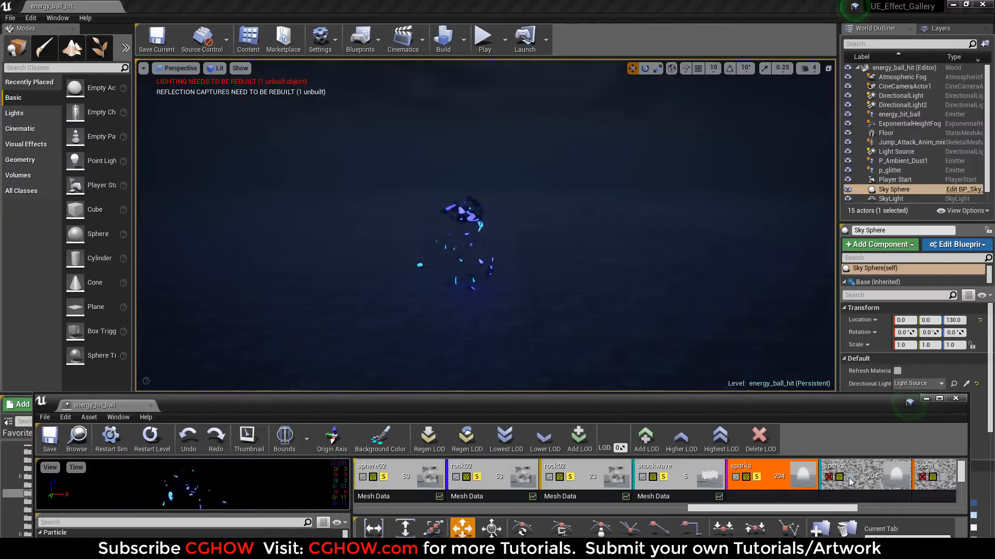
click(146, 448)
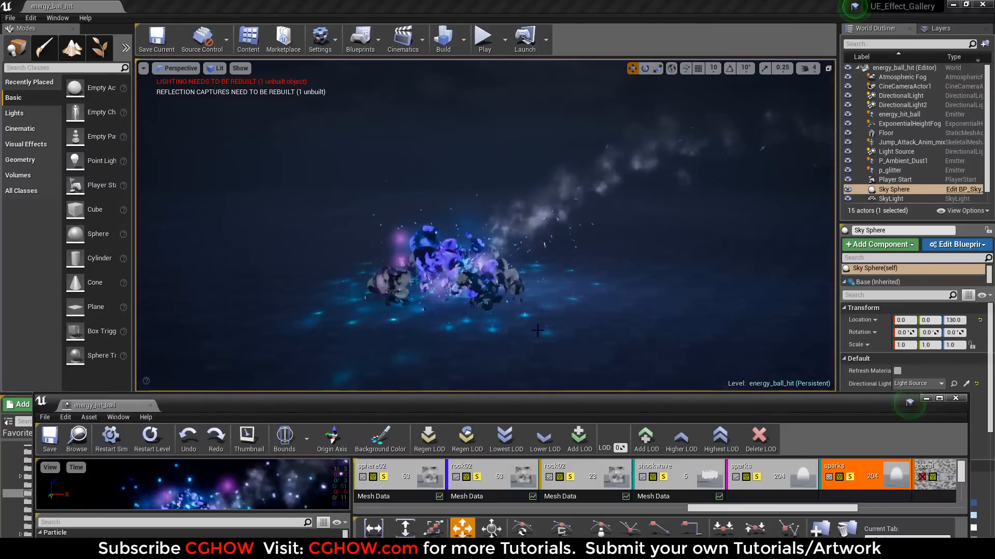
- Add the decal and flash emitters to the soloed set, replaying the effect in the level after each
drag(778, 513, 848, 517)
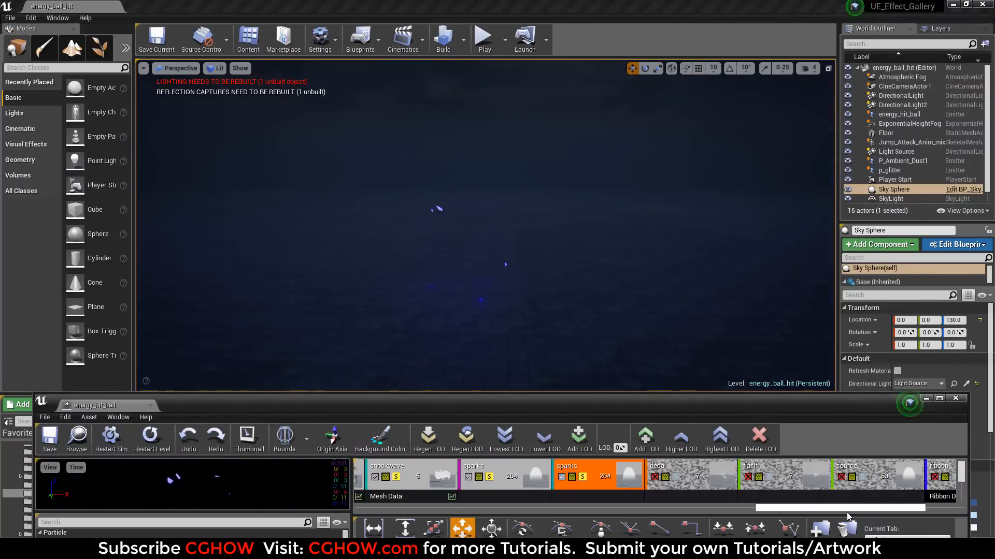
click(152, 434)
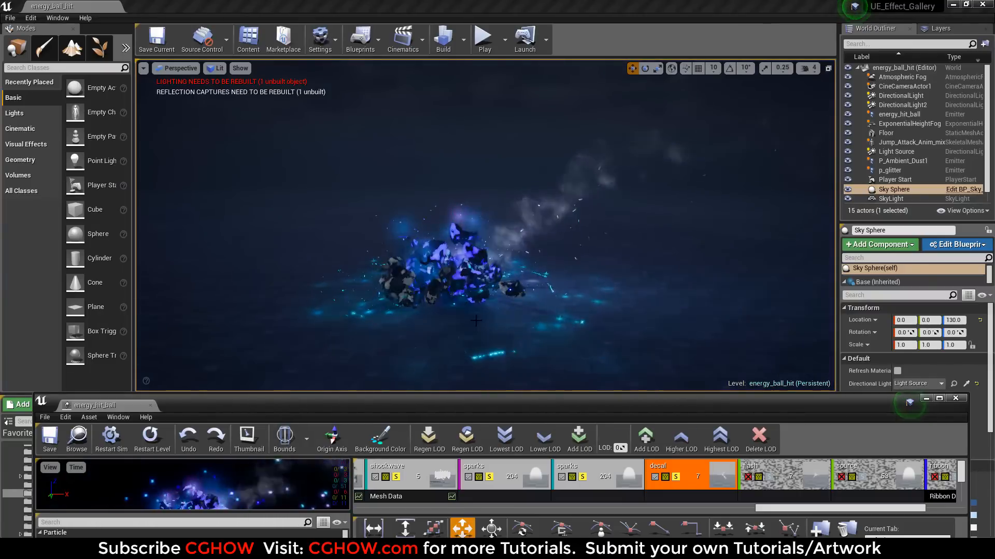
click(159, 436)
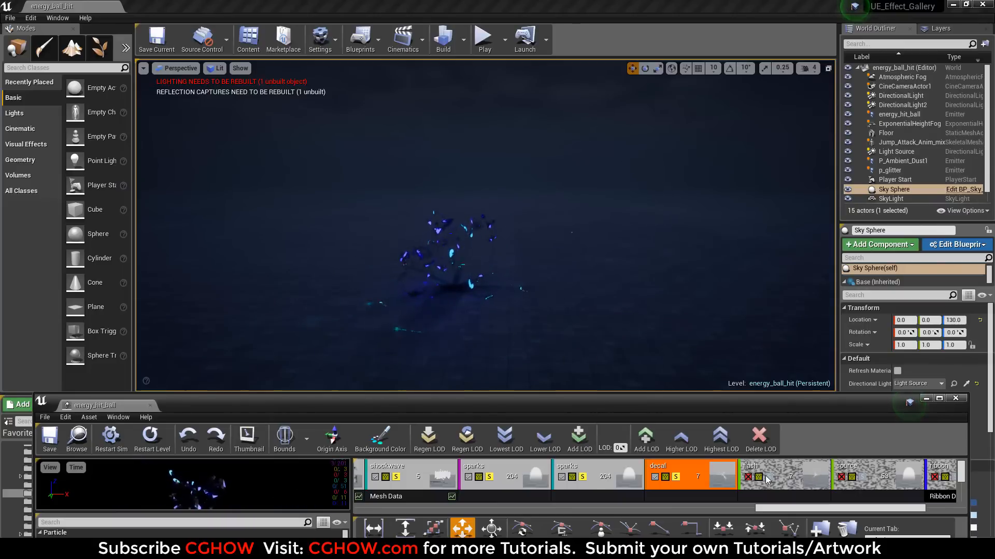
click(159, 438)
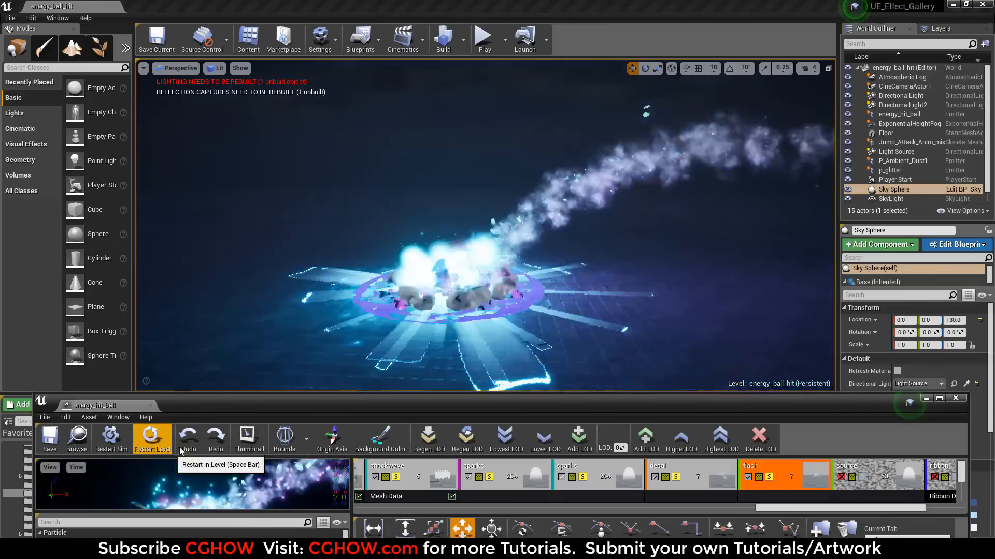
- Solo the remaining source and ribbon emitters and replay the complete effect in the level
scroll(863, 511, down, 3)
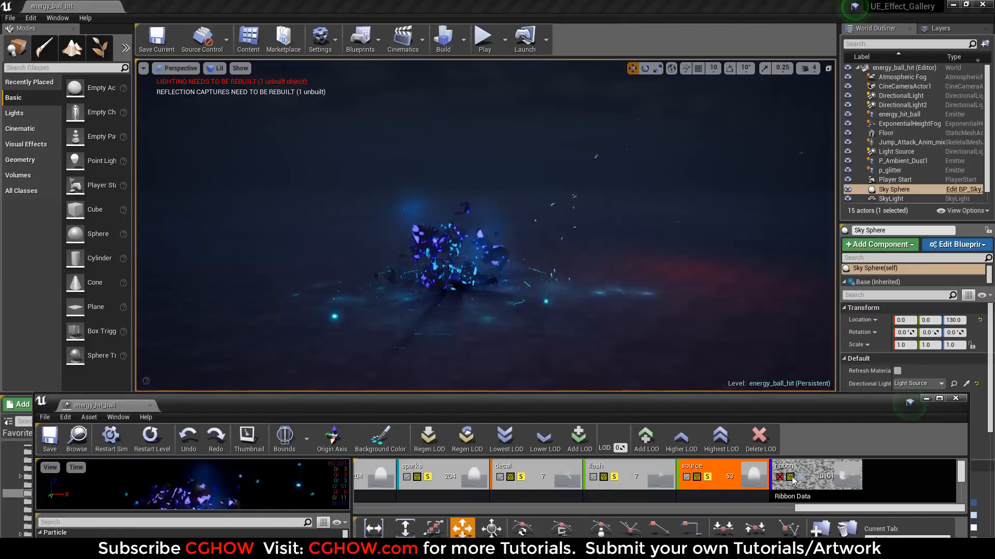
click(802, 480)
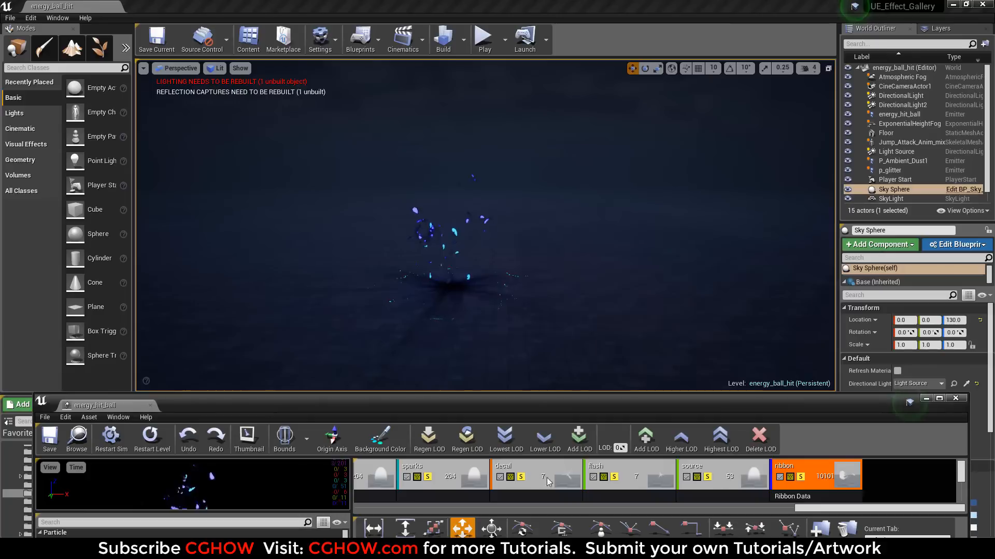
click(157, 441)
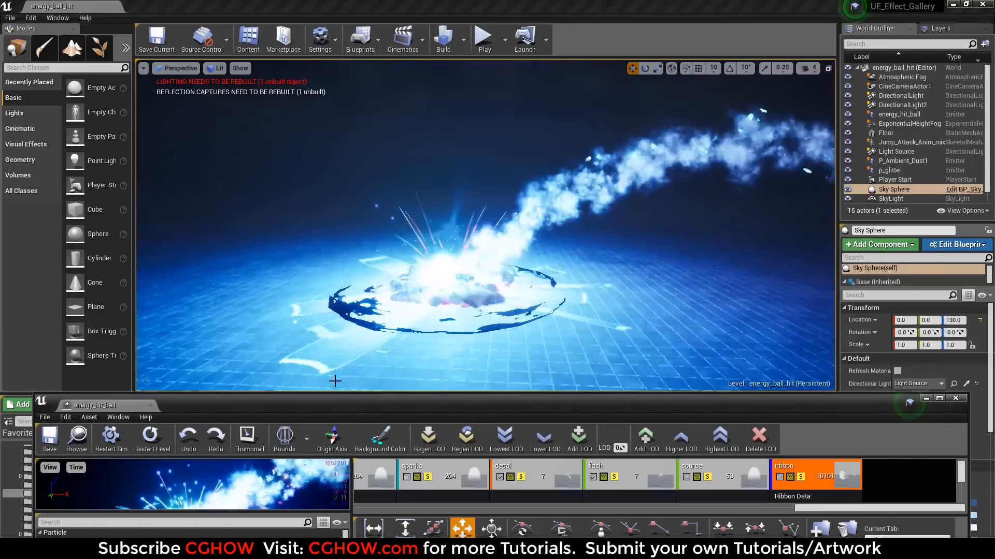
- Close the particle editor, play the level full screen to watch the complete effect, and stop the play session
click(961, 399)
click(484, 41)
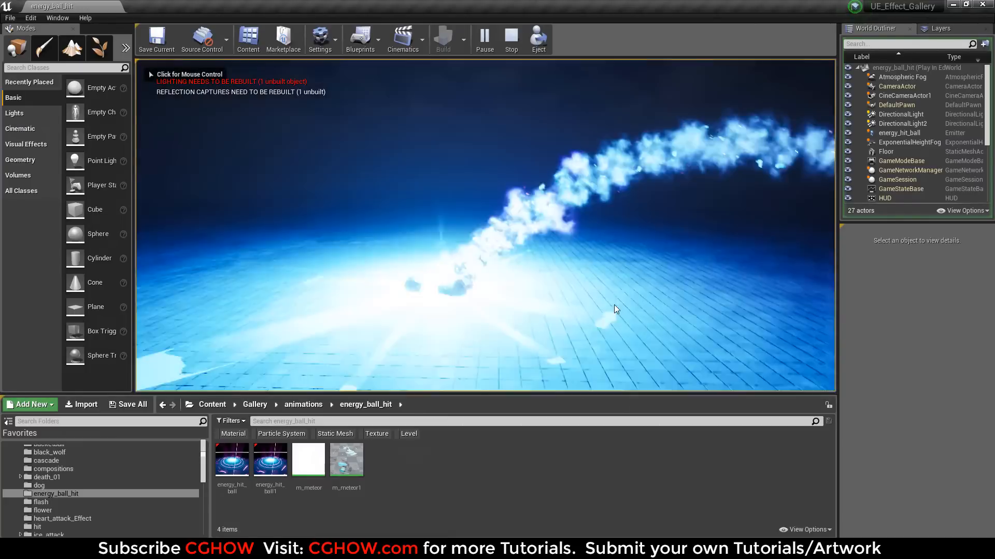
click(615, 310)
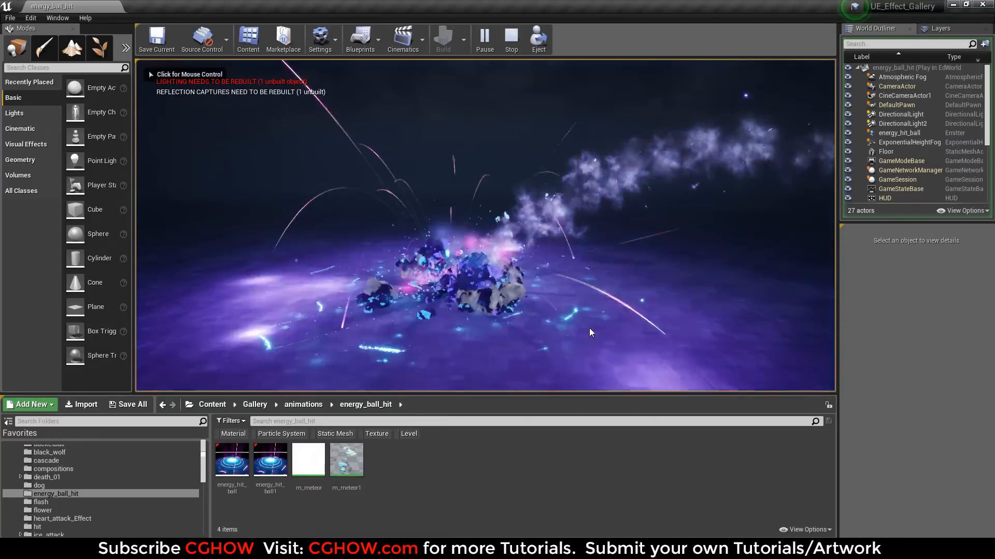
key(shift+F1)
key(F11)
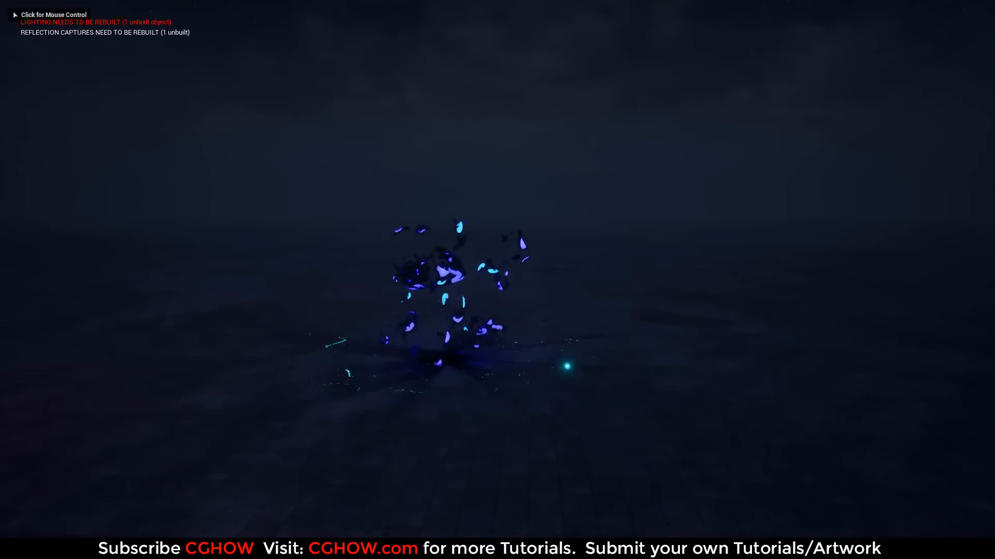
click(616, 310)
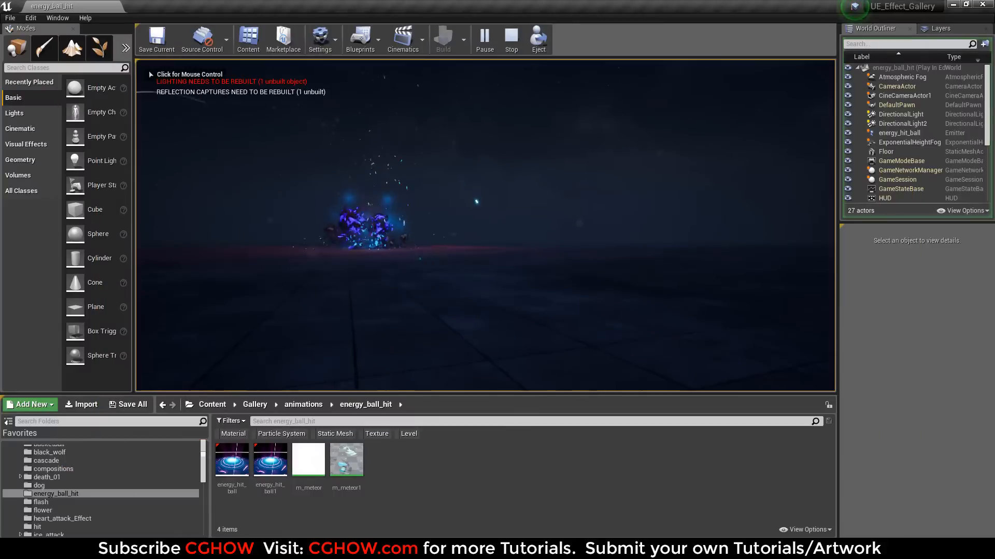
key(Escape)
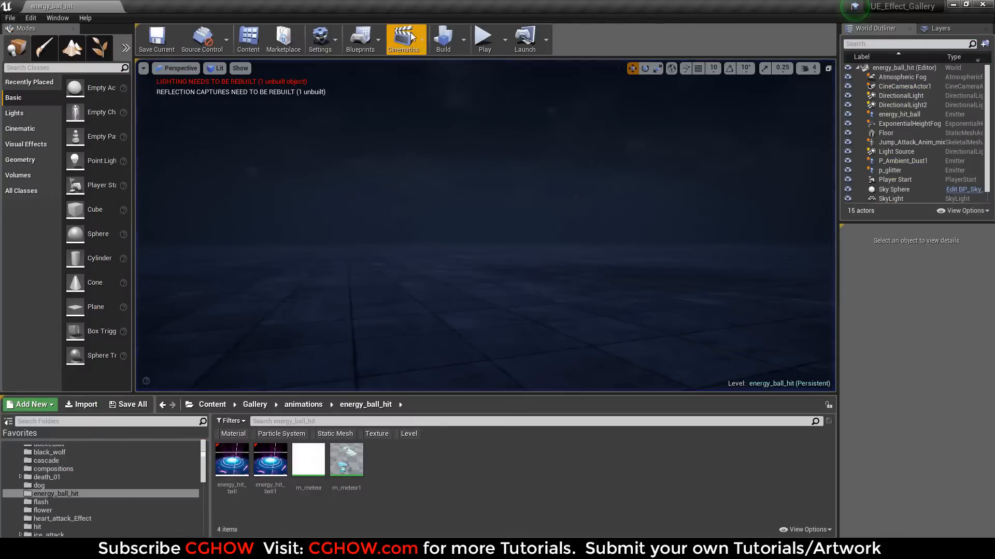
- Open the level blueprint and rearrange its nodes, placing Particle System Component below the Activate node
click(377, 42)
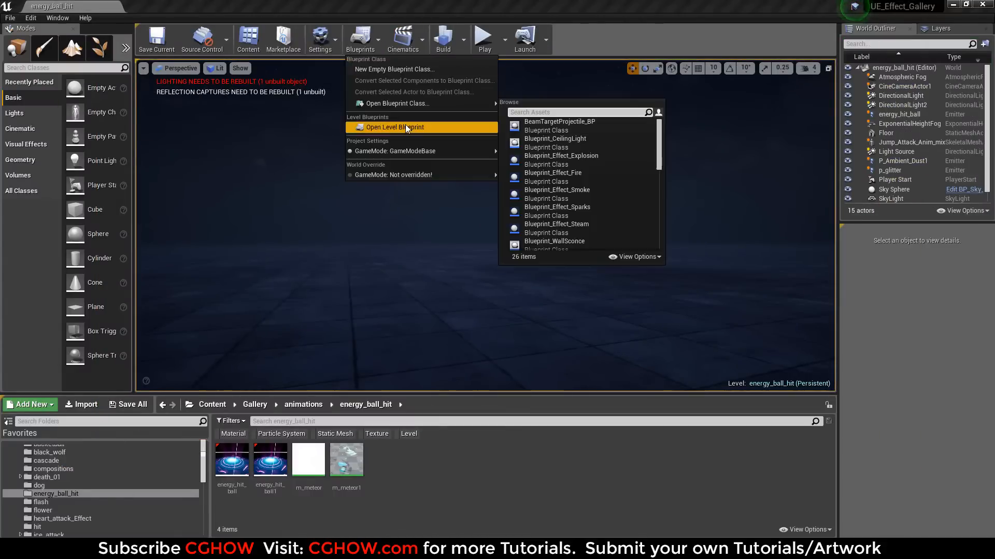
click(406, 124)
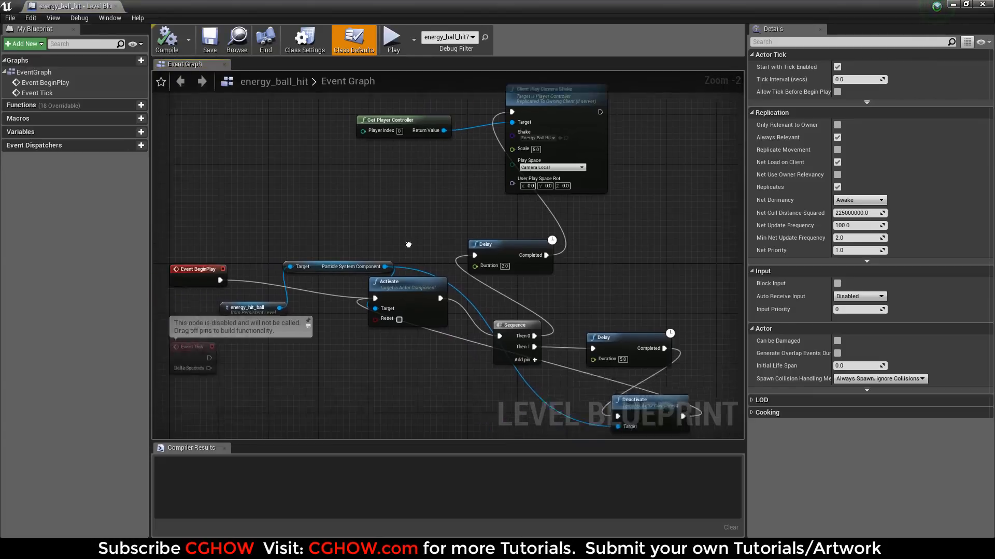
drag(262, 271, 250, 264)
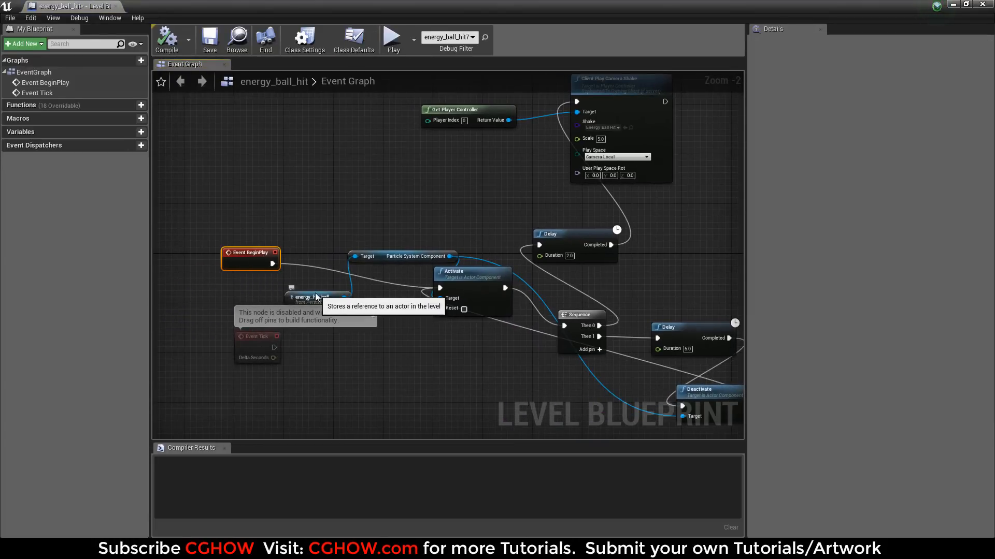
click(406, 254)
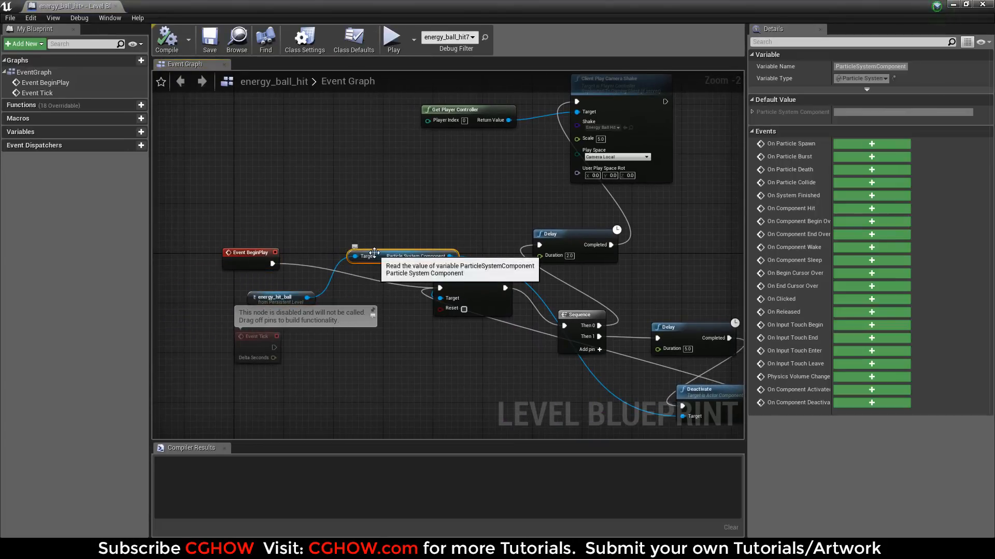
drag(374, 253, 354, 349)
drag(446, 277, 452, 265)
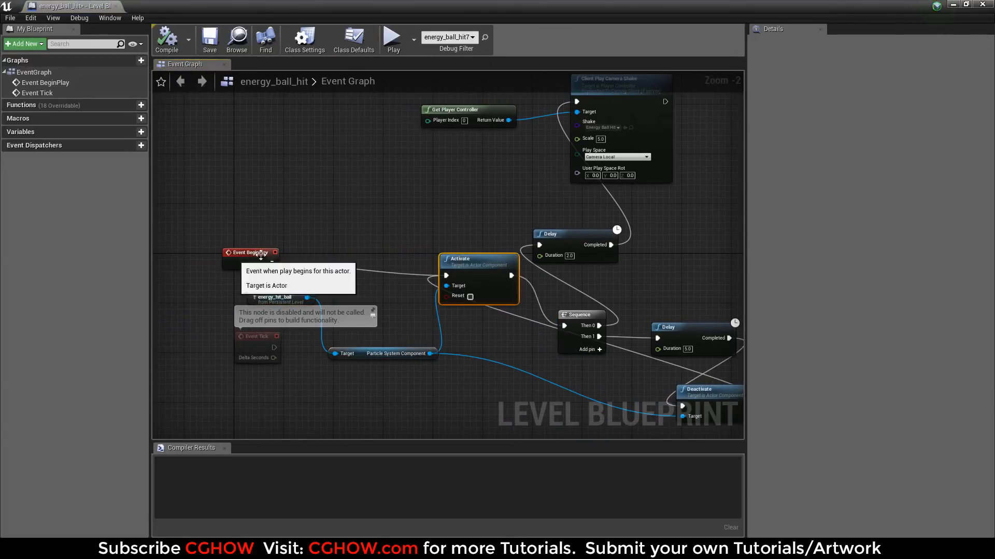
right_drag(338, 284, 306, 273)
drag(451, 274, 435, 295)
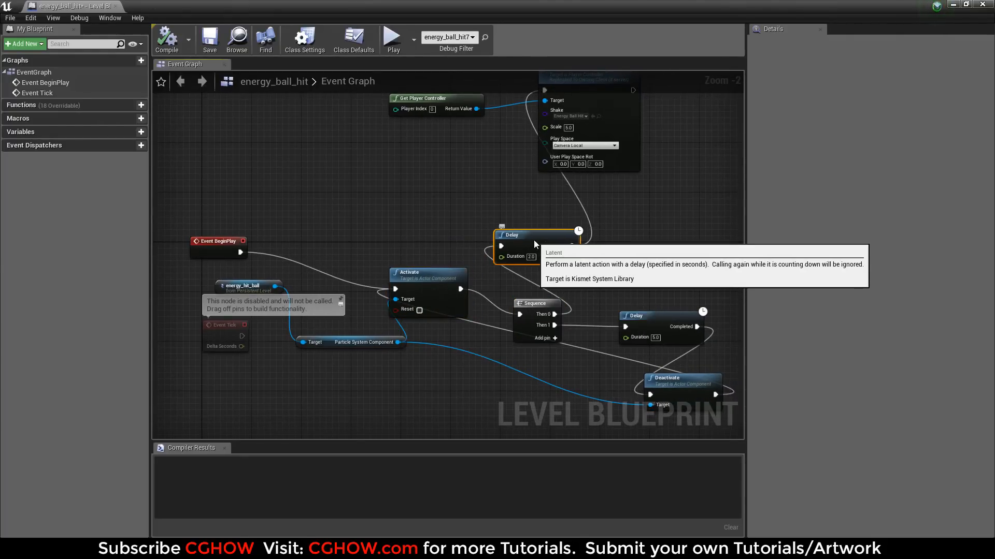
drag(533, 240, 527, 253)
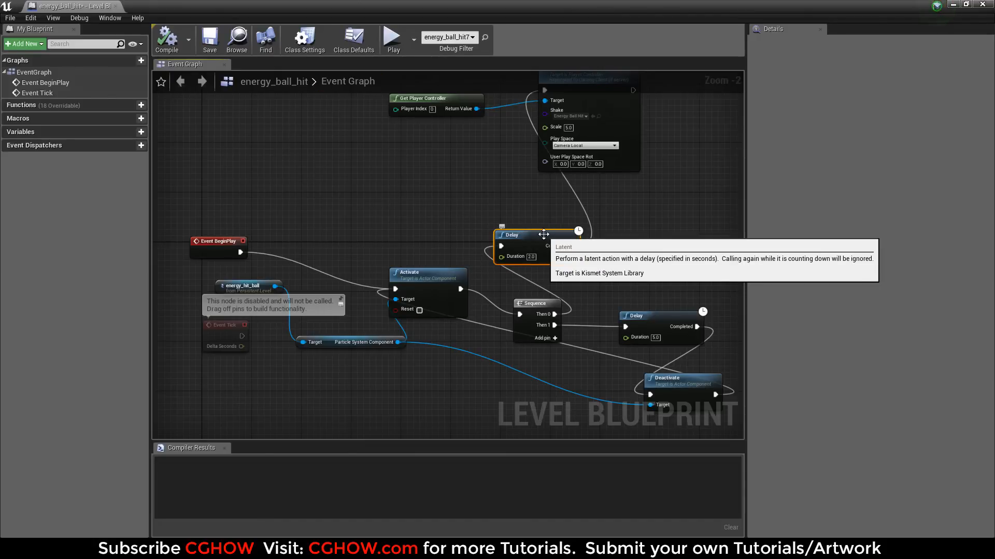
- Inspect the Client Play Camera Shake node and the oscillation settings of the energy_ball_hit camera shake blueprint, and close that blueprint
right_drag(535, 259, 516, 295)
right_drag(502, 246, 483, 303)
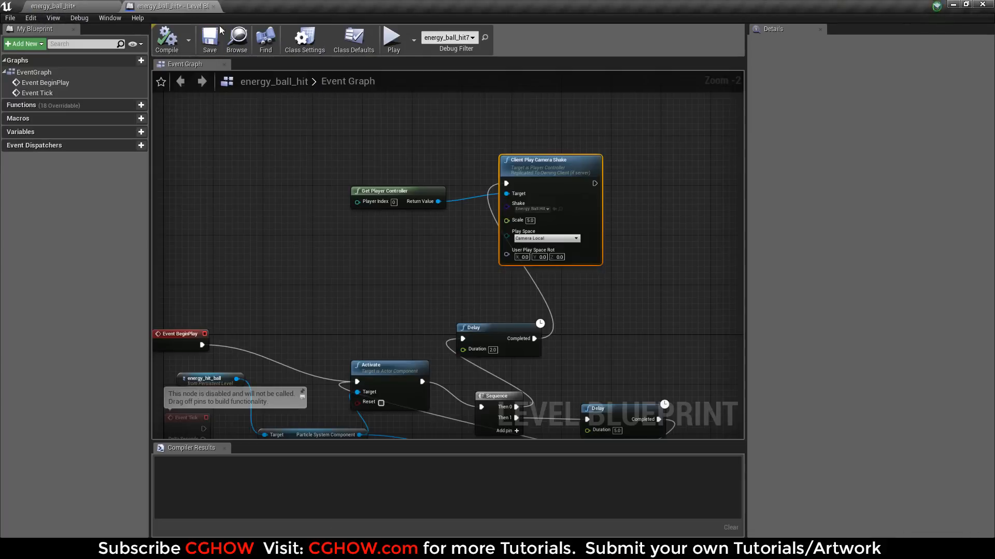
click(55, 4)
double_click(310, 468)
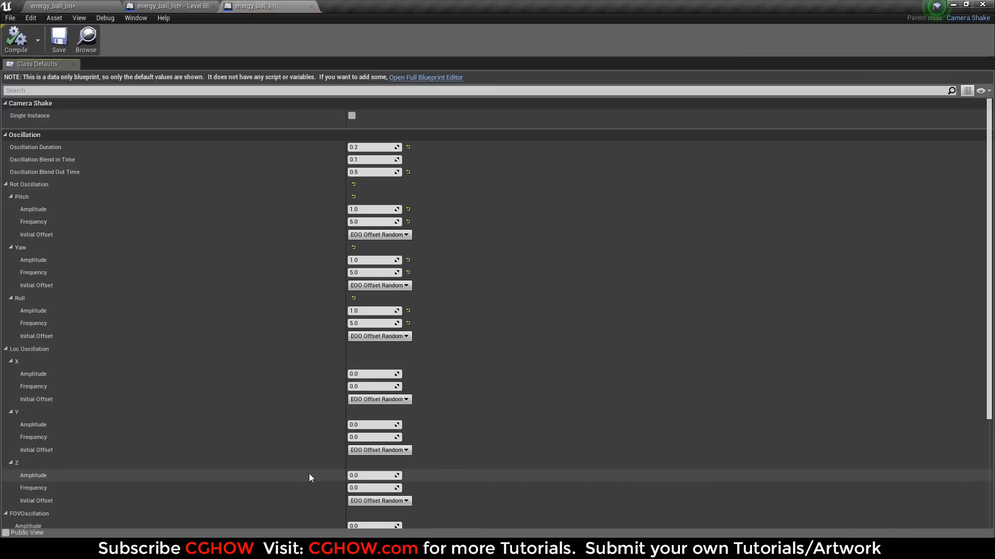
scroll(358, 246, down, 5)
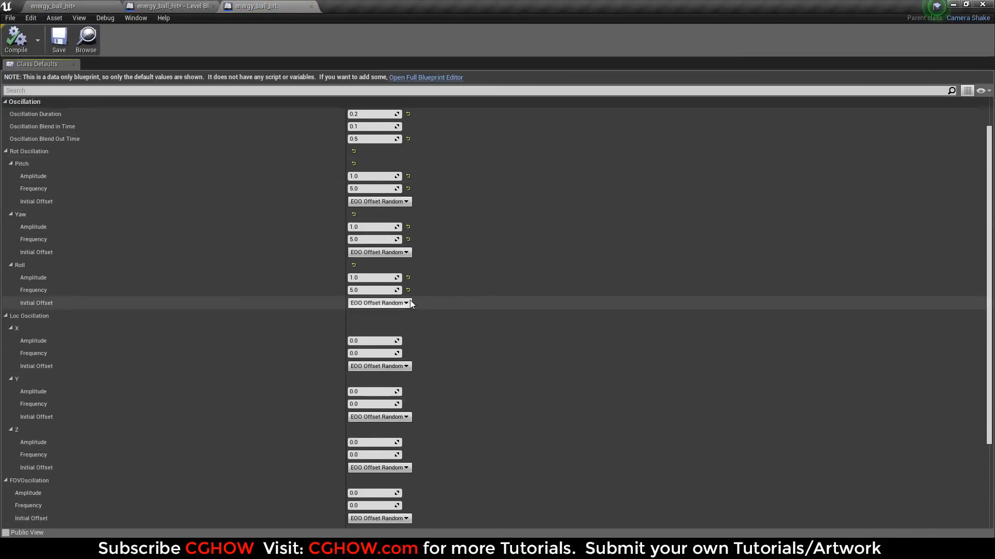
click(310, 6)
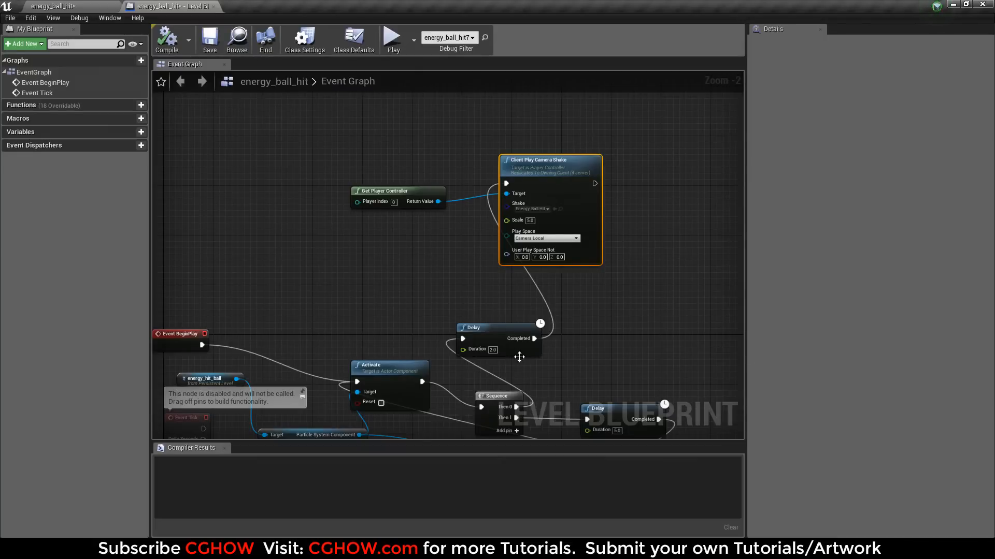
- Review the Sequence, Delay and Deactivate nodes in the event graph and nudge the 2.0-second Delay node slightly upward
right_drag(519, 357, 487, 267)
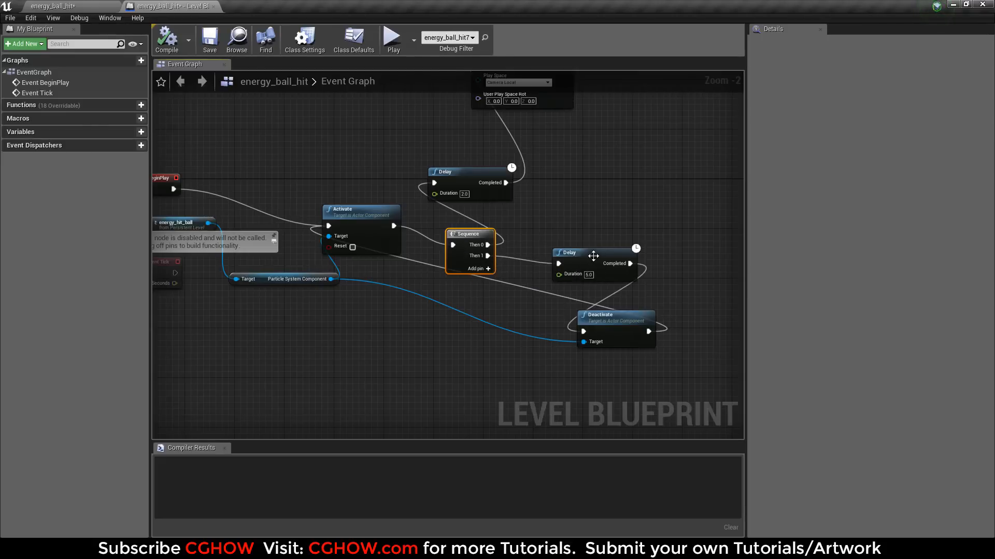
right_drag(444, 270, 516, 296)
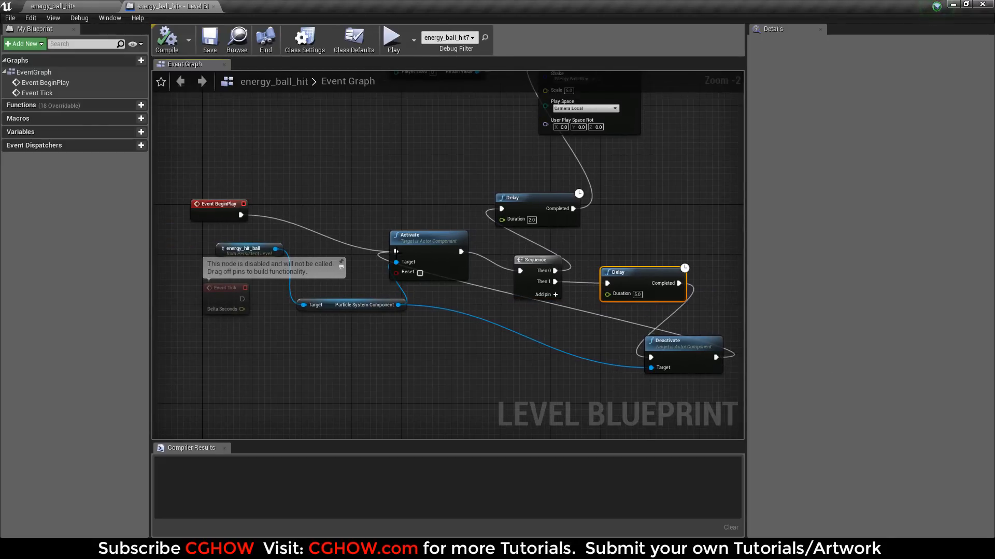
right_drag(366, 185, 442, 256)
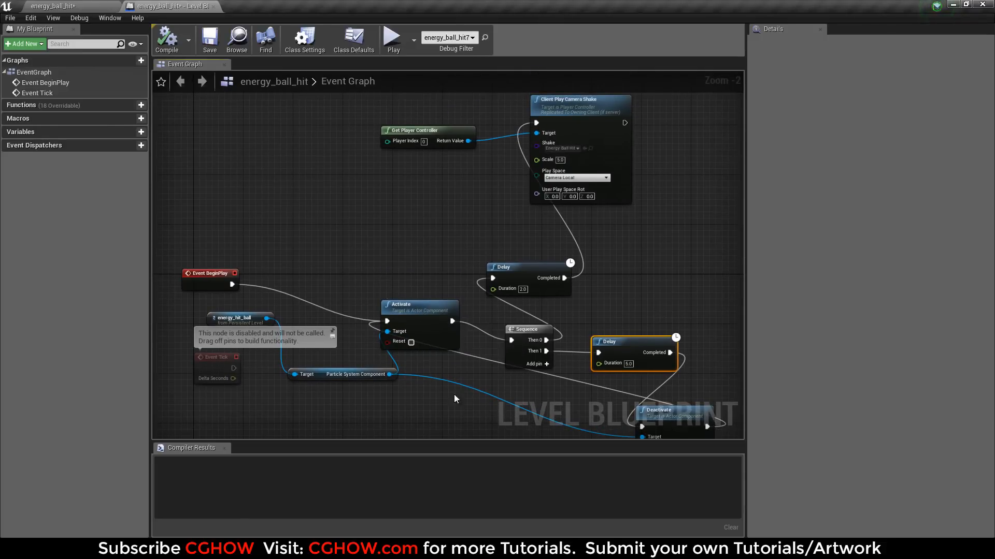
drag(530, 290, 537, 284)
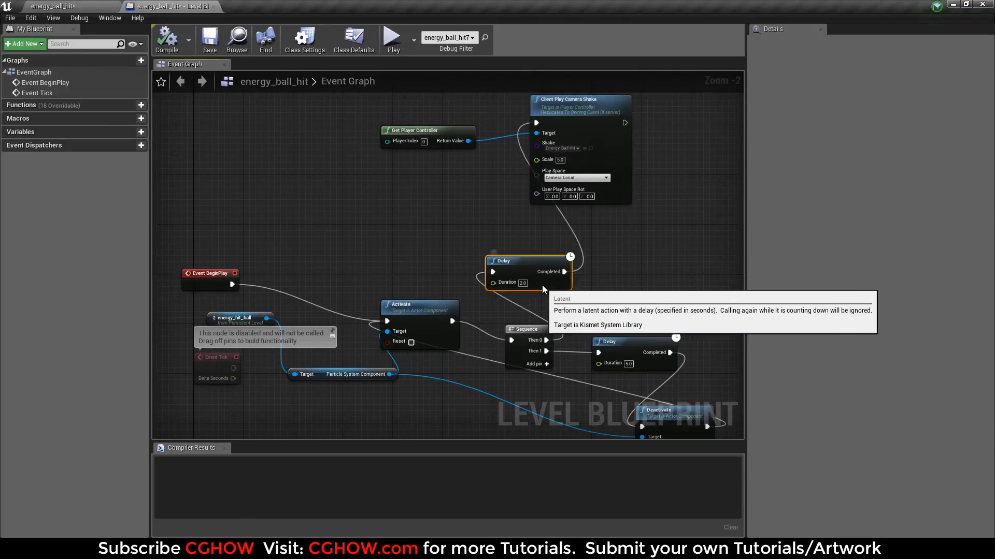
- Close the level blueprint and play the level full screen to watch the effect with its camera shake
middle_click(133, 5)
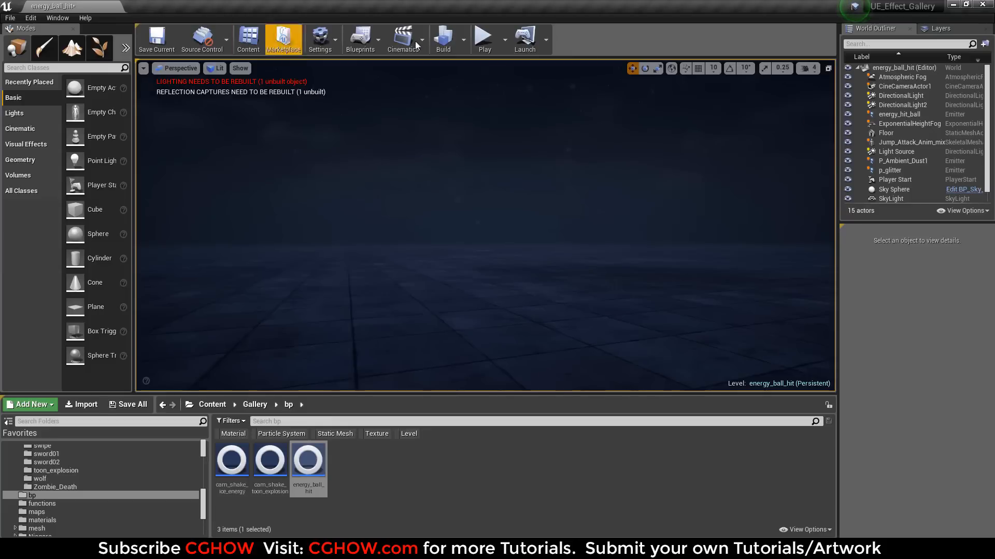
click(489, 40)
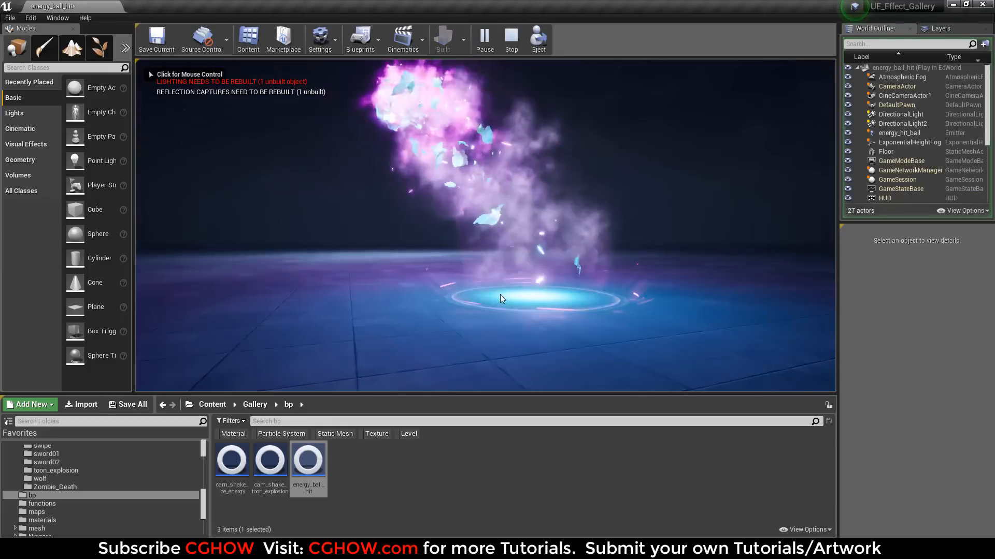
click(467, 260)
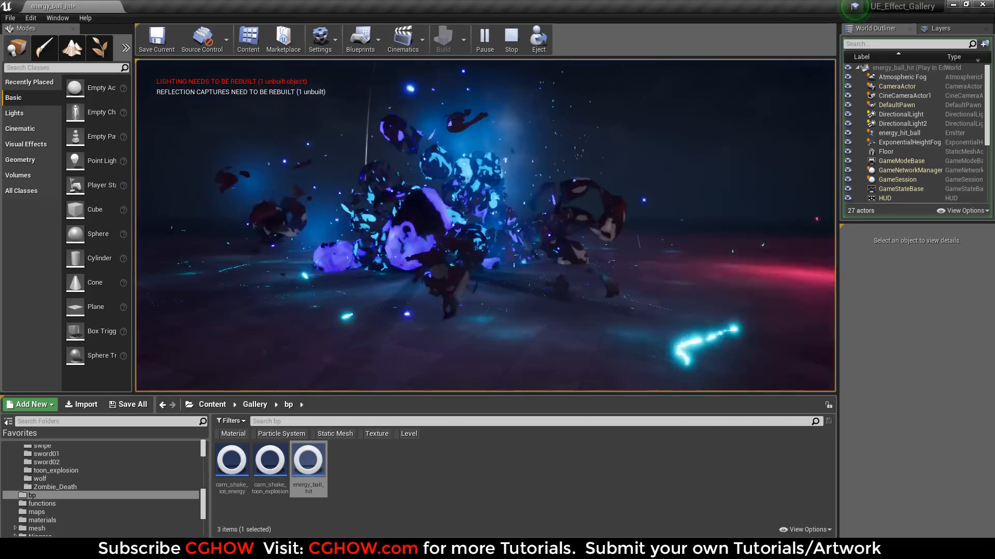
key(F11)
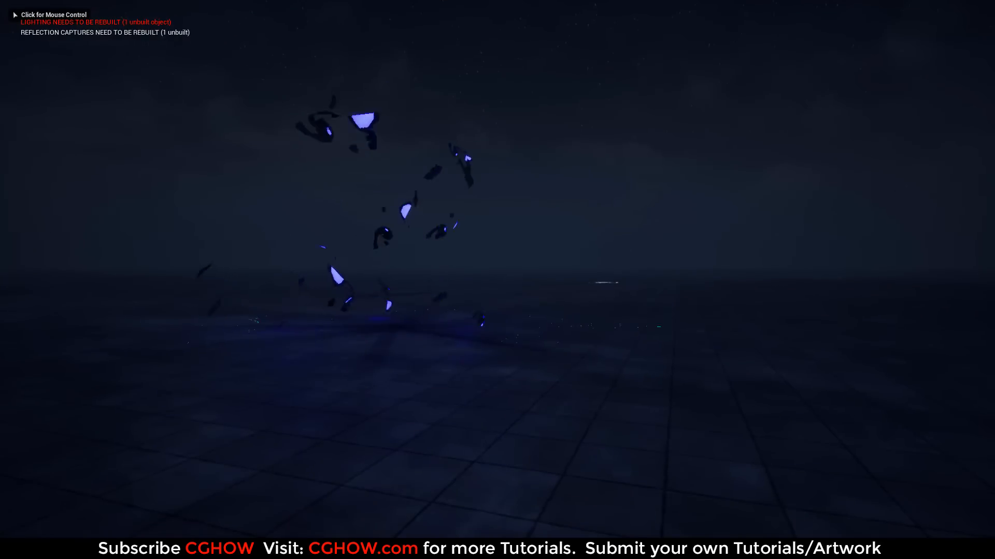